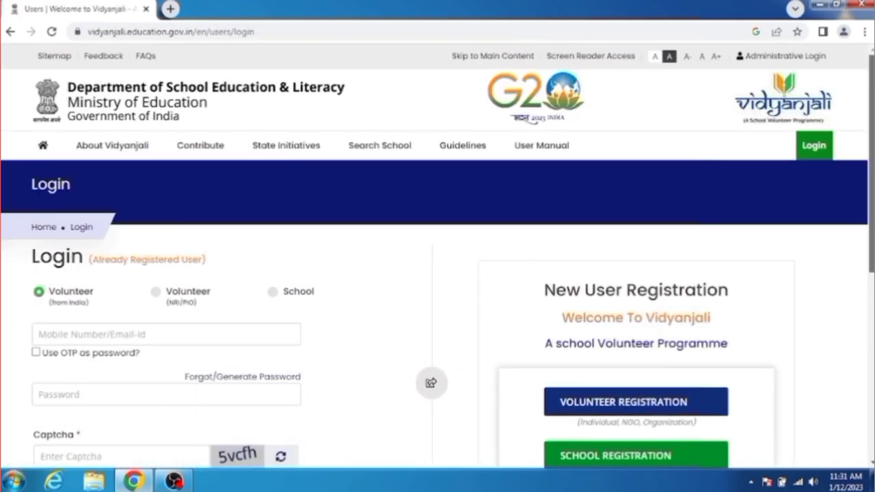
Open the Volunteer Registration form and enter the volunteer's full name
{"action": "scroll", "coordinate": [867, 236], "scroll_direction": "down", "scroll_amount": 2}
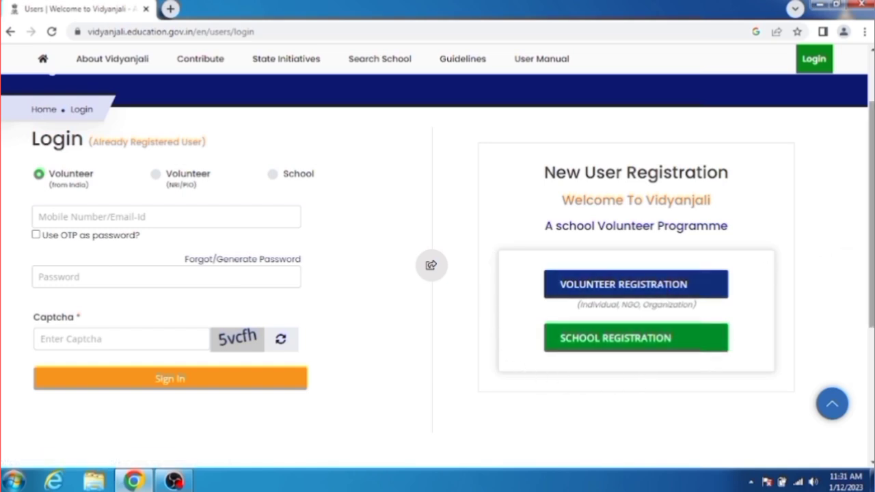
{"action": "scroll", "coordinate": [661, 293], "scroll_direction": "down", "scroll_amount": 2}
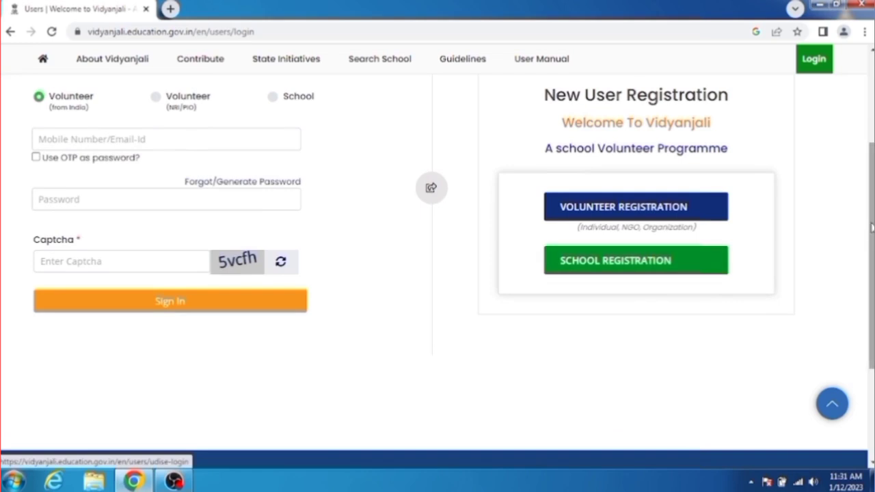
{"action": "scroll", "coordinate": [649, 272], "scroll_direction": "up", "scroll_amount": 2}
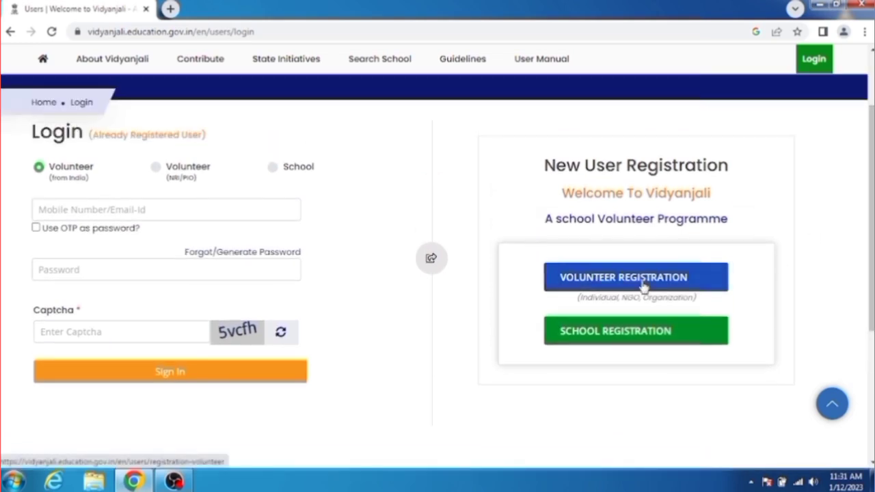
{"action": "left_click", "coordinate": [647, 287]}
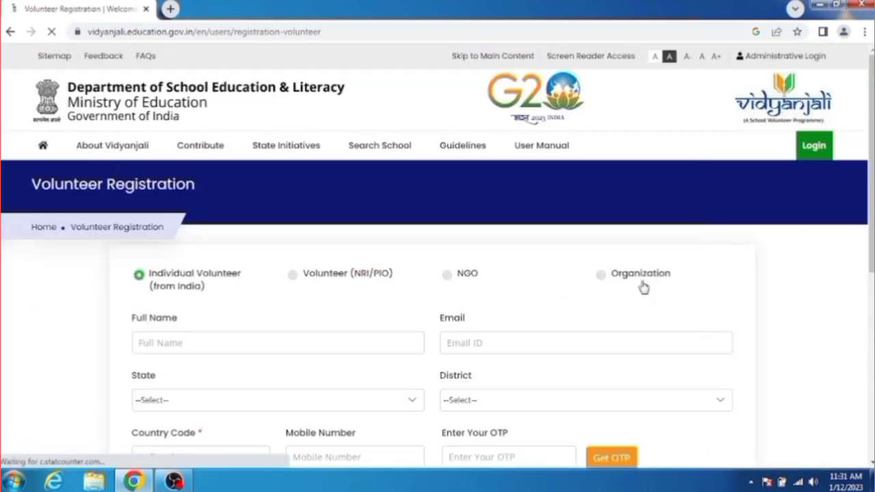
{"action": "left_click", "coordinate": [211, 343]}
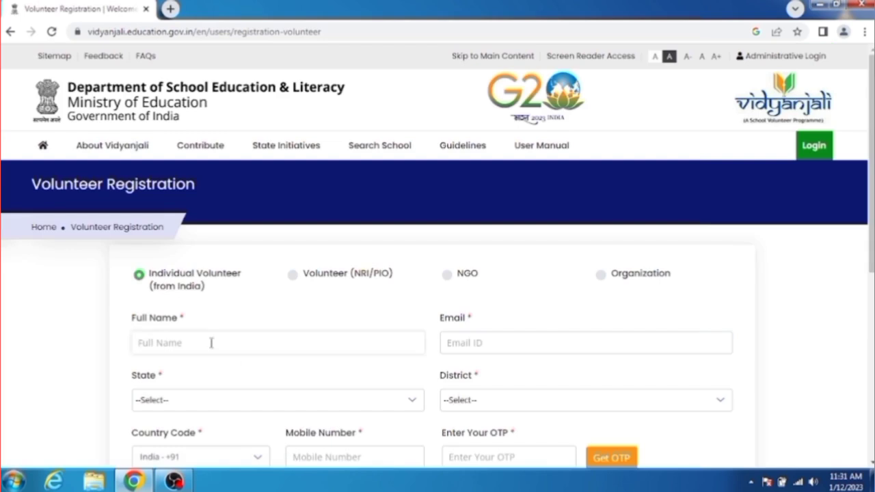
{"action": "scroll", "coordinate": [218, 273], "scroll_direction": "down", "scroll_amount": 1}
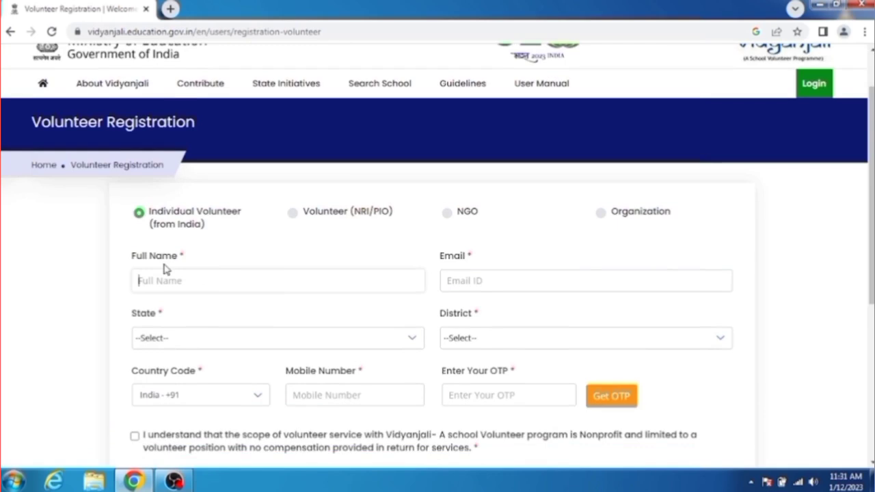
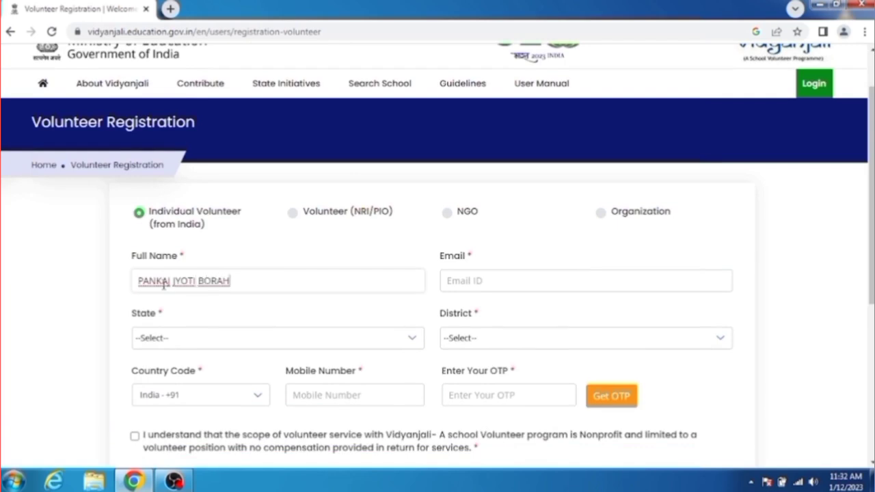
Set State to Assam and District to NAGAON
{"action": "left_click", "coordinate": [172, 345]}
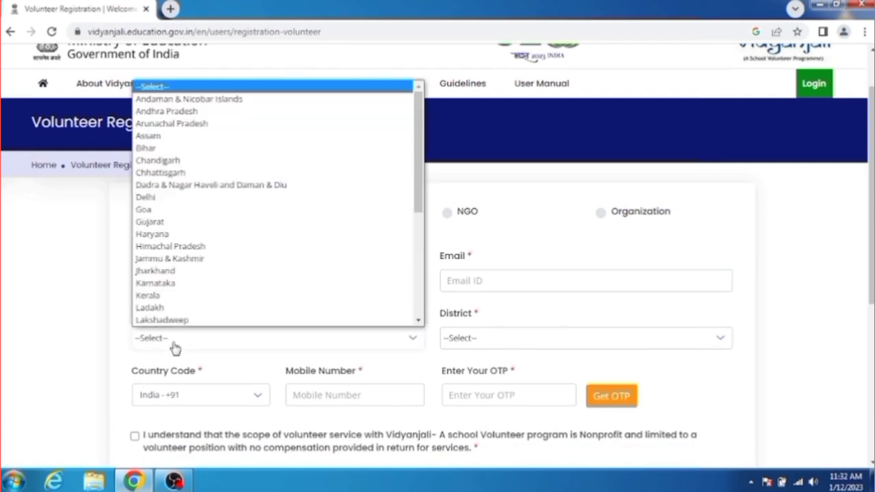
{"action": "left_click", "coordinate": [154, 135]}
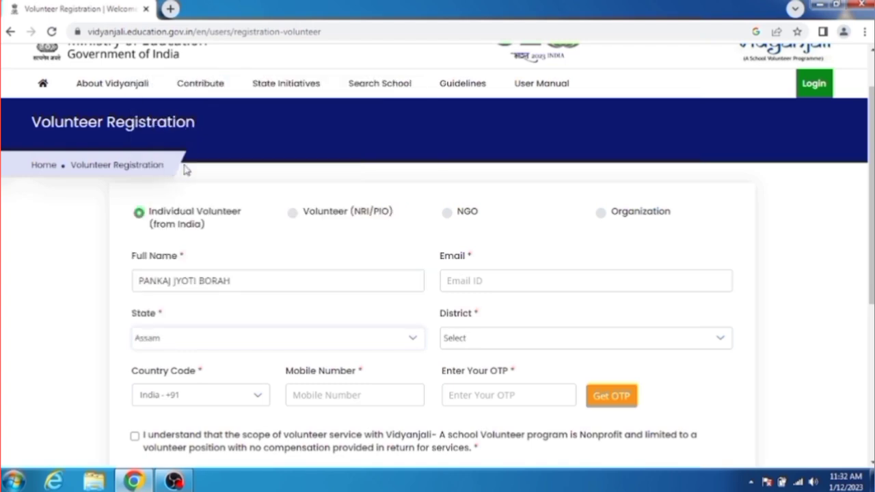
{"action": "left_click", "coordinate": [496, 347]}
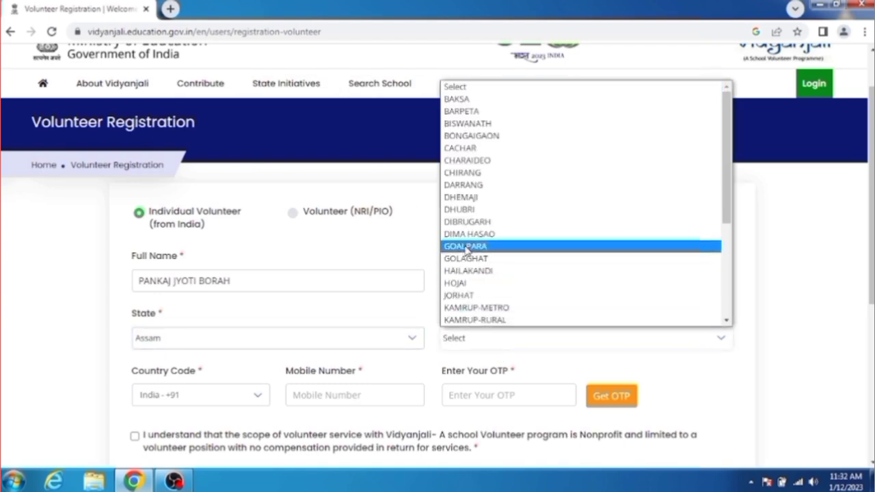
{"action": "scroll", "coordinate": [729, 182], "scroll_direction": "down", "scroll_amount": 5}
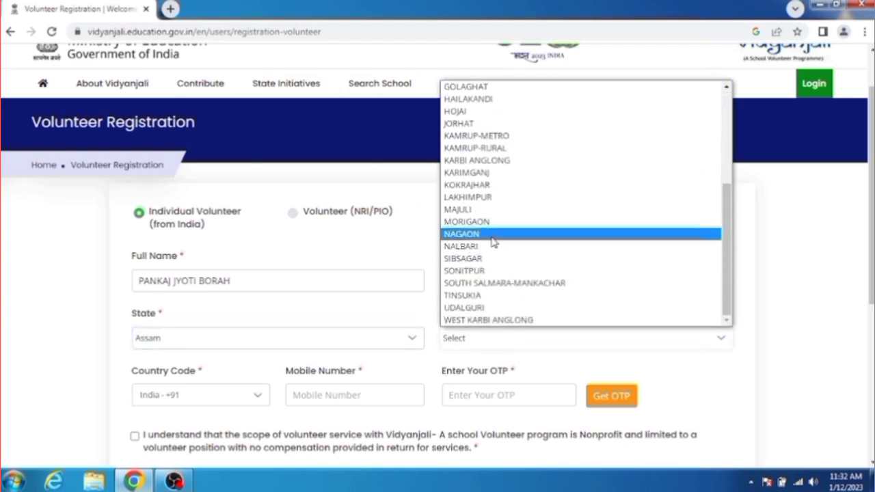
{"action": "left_click", "coordinate": [491, 235]}
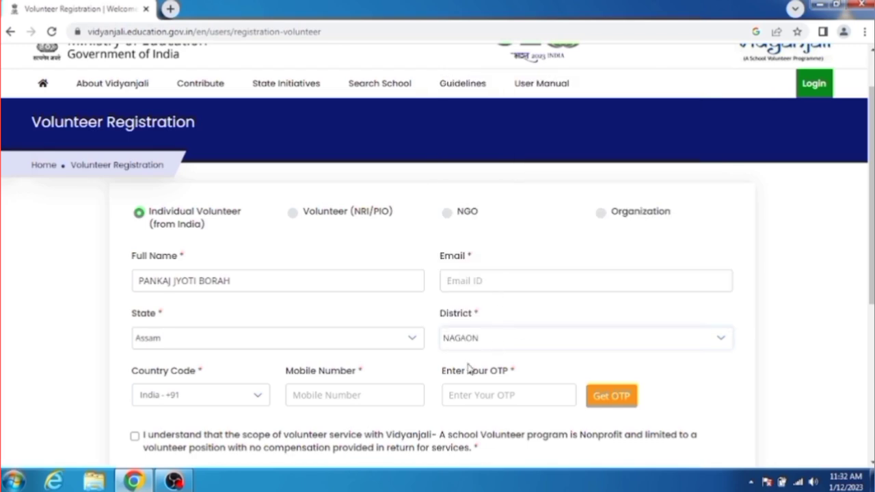
Fill in the volunteer's e-mail address and mobile number
{"action": "left_click", "coordinate": [473, 283]}
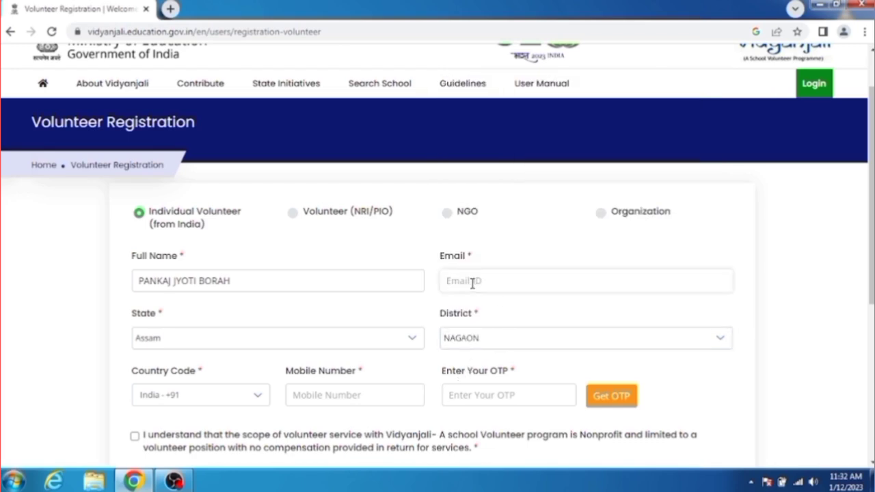
{"action": "key", "text": "ctrl+v"}
{"action": "type", "text": ".com"}
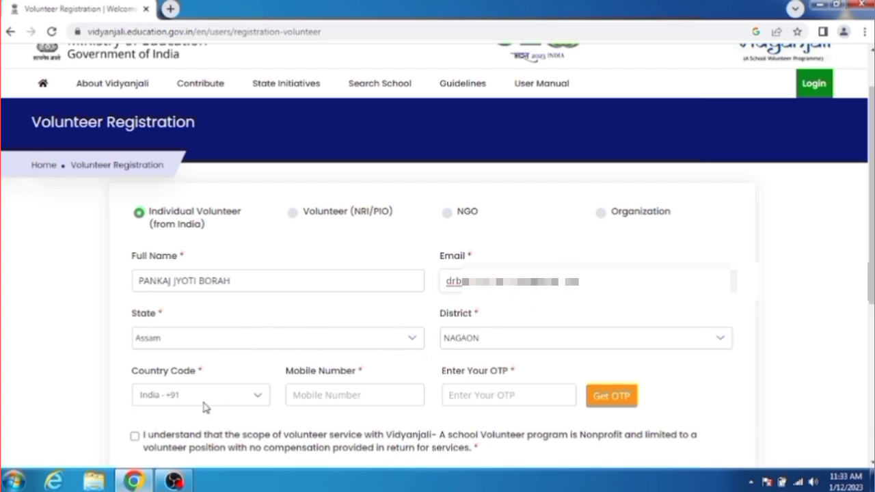
{"action": "left_click", "coordinate": [337, 397]}
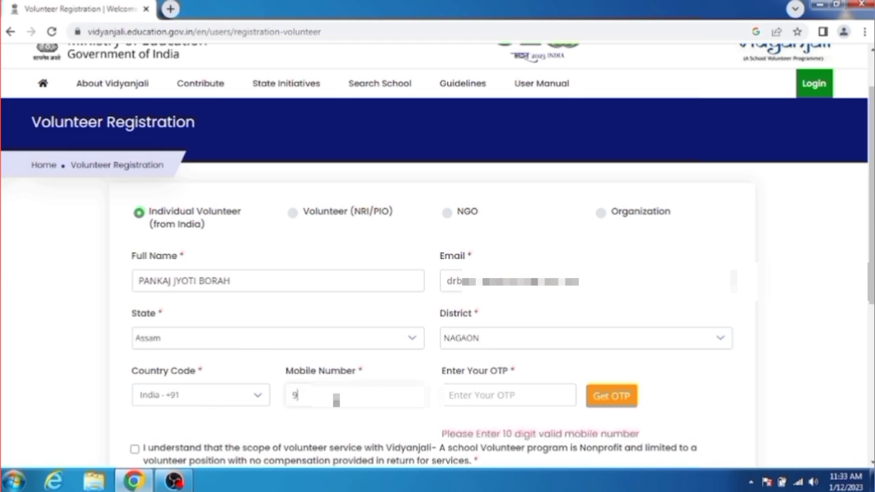
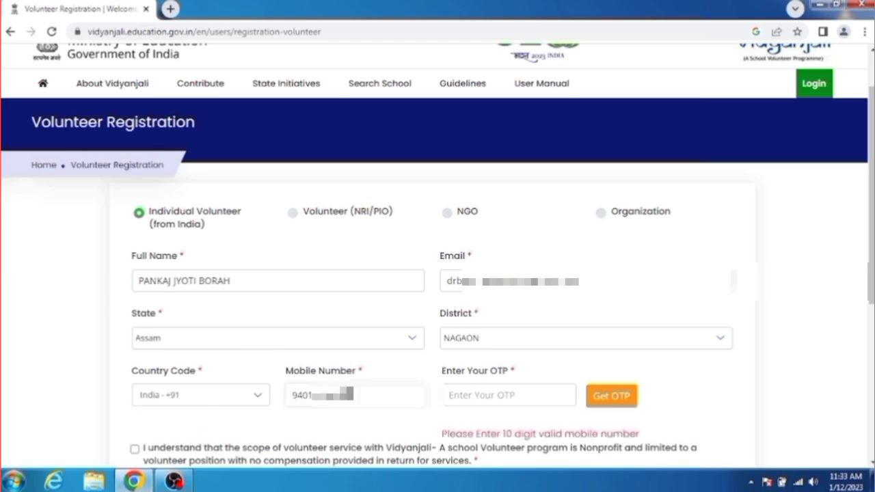
Request and enter the OTP, accept the volunteer terms, and submit the registration
{"action": "scroll", "coordinate": [438, 273], "scroll_direction": "down", "scroll_amount": 2}
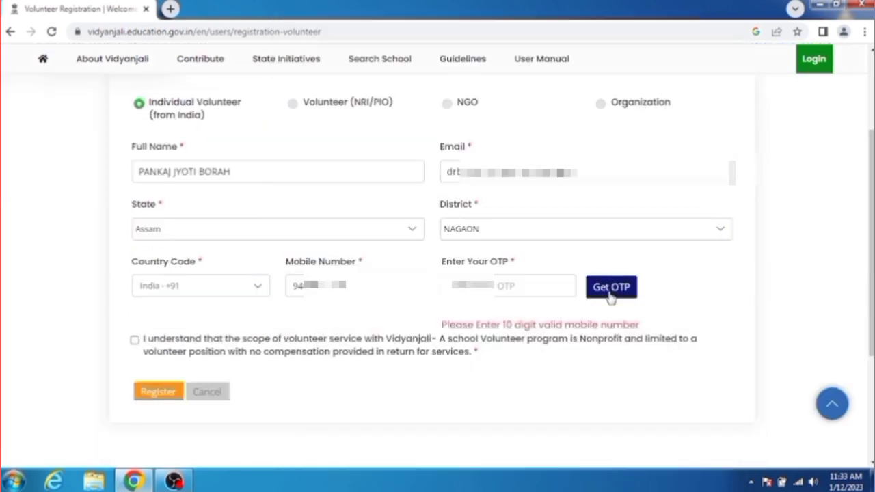
{"action": "left_click", "coordinate": [611, 294]}
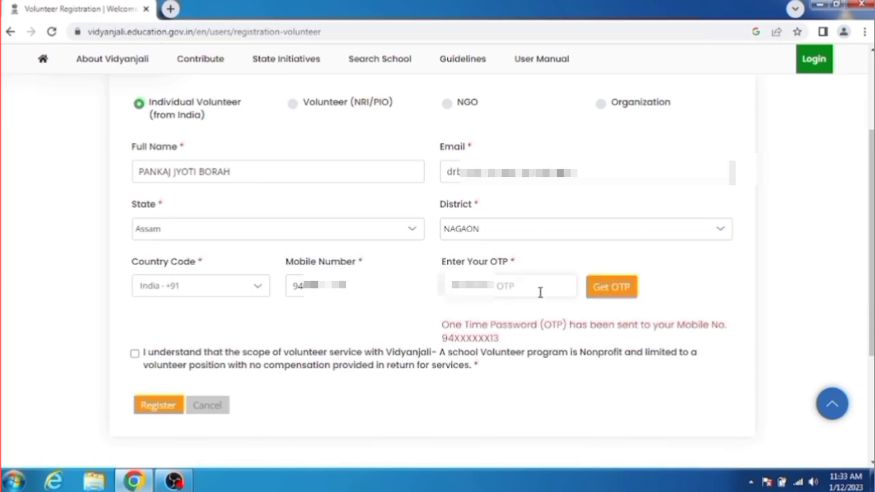
{"action": "left_click", "coordinate": [534, 292]}
{"action": "type", "text": "123"}
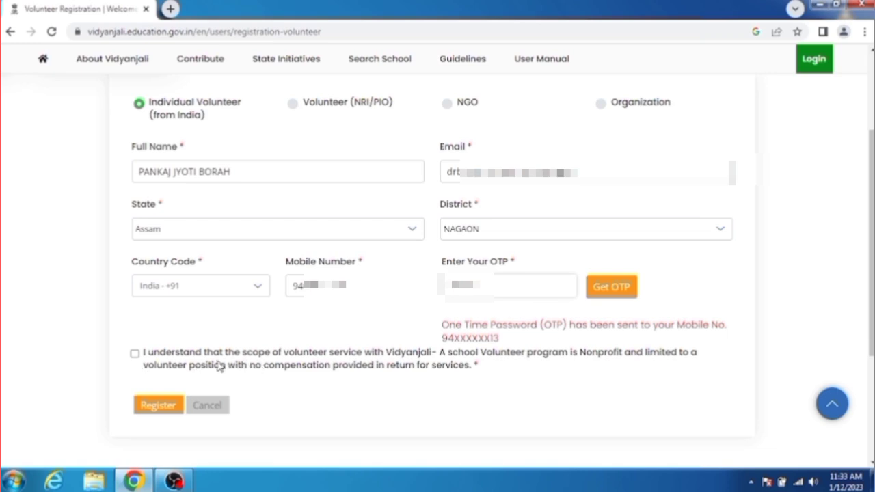
{"action": "left_click", "coordinate": [134, 354]}
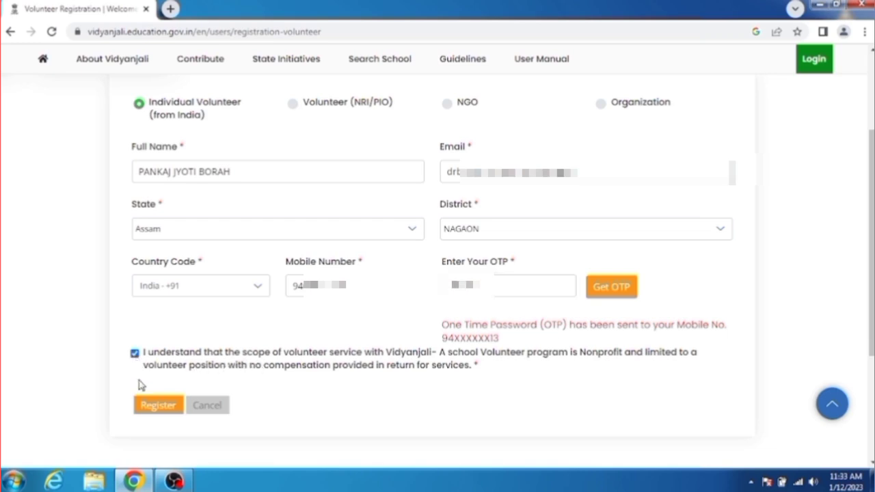
{"action": "left_click", "coordinate": [147, 408]}
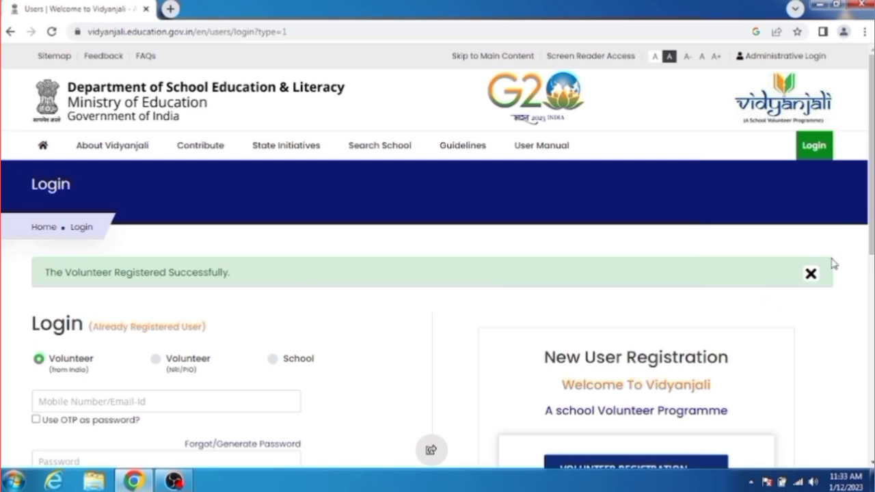
Submit UDISE code 1810001 with the captcha on School Registration, then return to Login
{"action": "left_click_drag", "start_coordinate": [871, 187], "coordinate": [871, 262]}
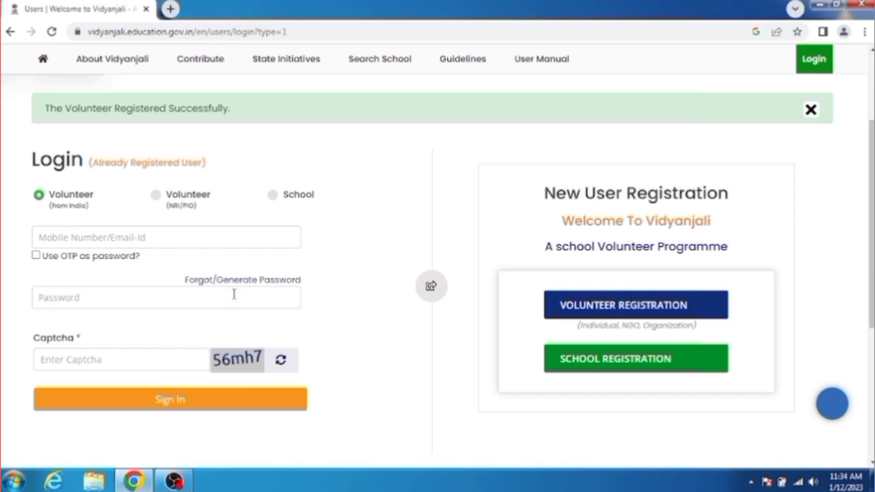
{"action": "left_click", "coordinate": [593, 367]}
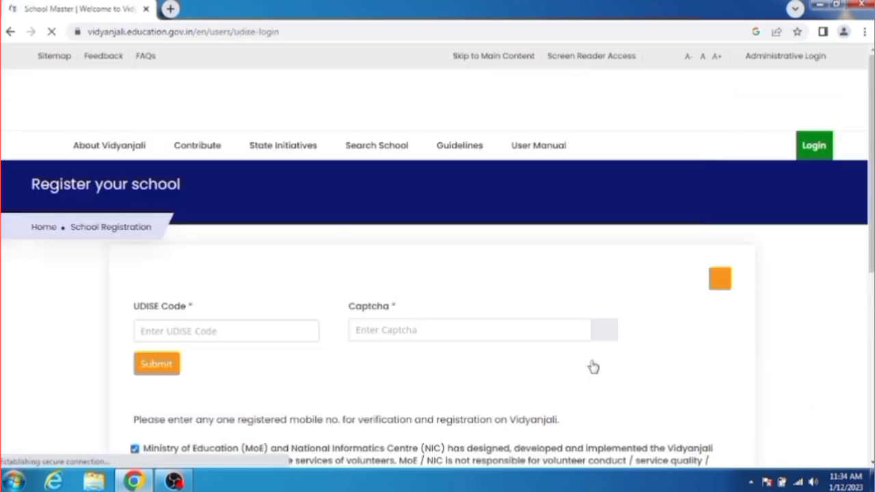
{"action": "scroll", "coordinate": [592, 363], "scroll_direction": "down", "scroll_amount": 2}
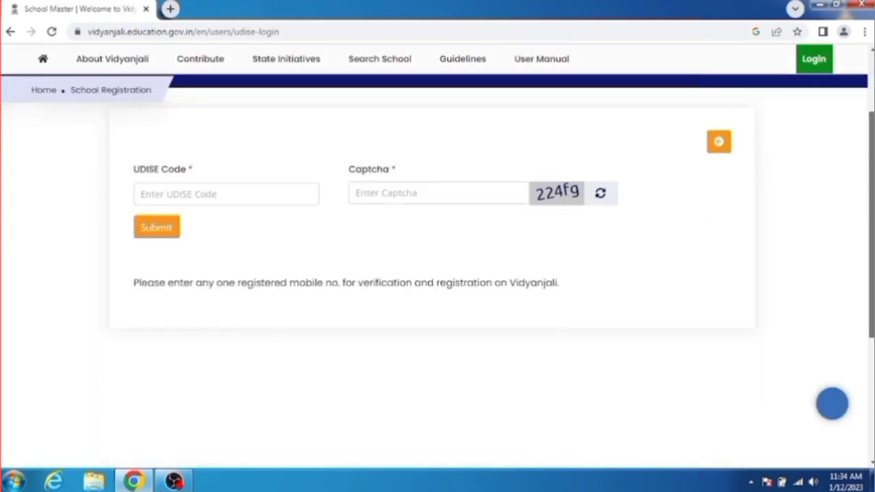
{"action": "left_click", "coordinate": [194, 175]}
{"action": "type", "text": "1"}
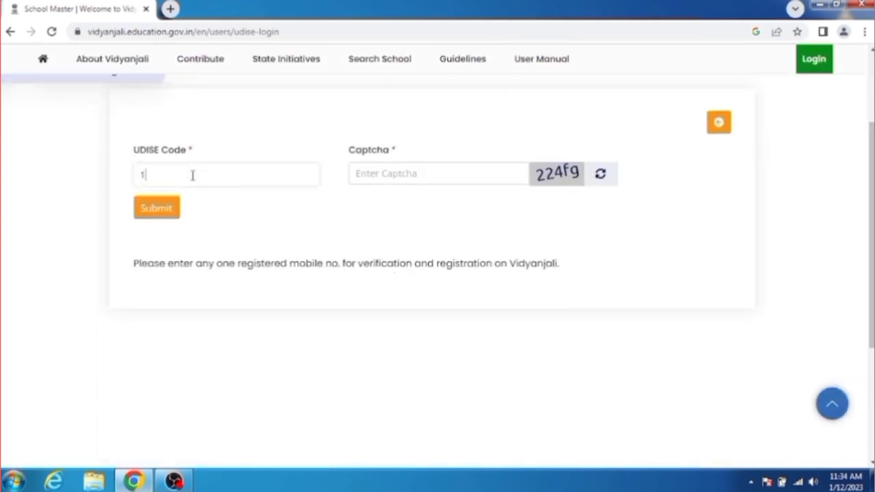
{"action": "type", "text": "810001"}
{"action": "left_click", "coordinate": [409, 175]}
{"action": "type", "text": "224f"}
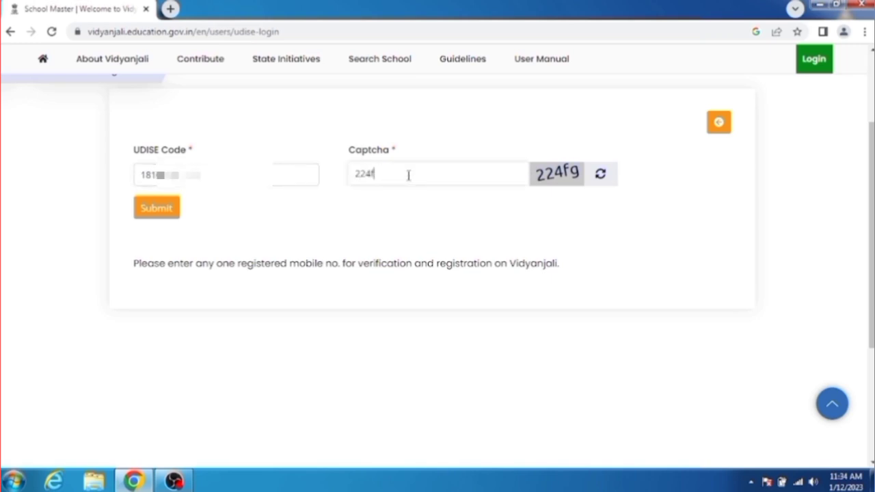
{"action": "left_click", "coordinate": [153, 216]}
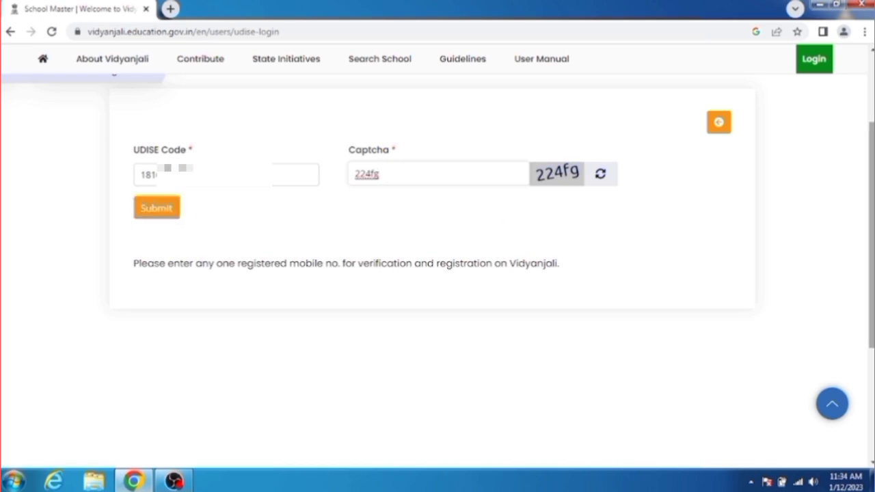
{"action": "scroll", "coordinate": [438, 246], "scroll_direction": "up", "scroll_amount": 3}
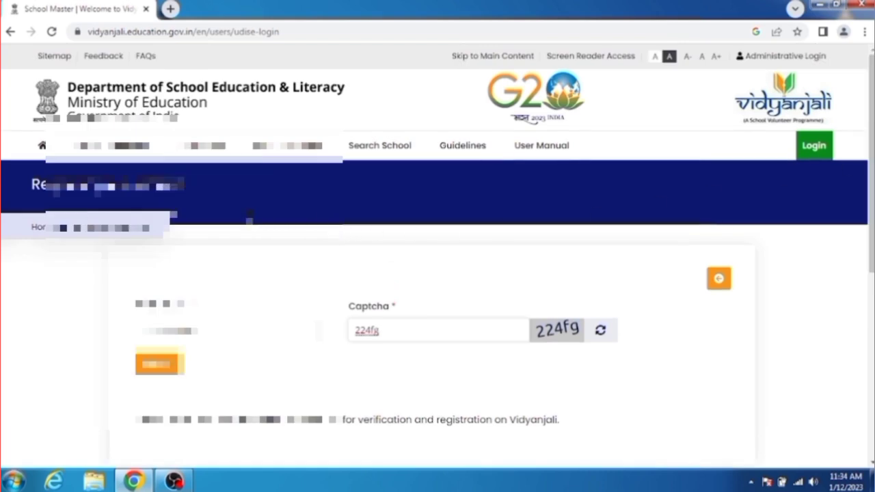
{"action": "left_click", "coordinate": [814, 146]}
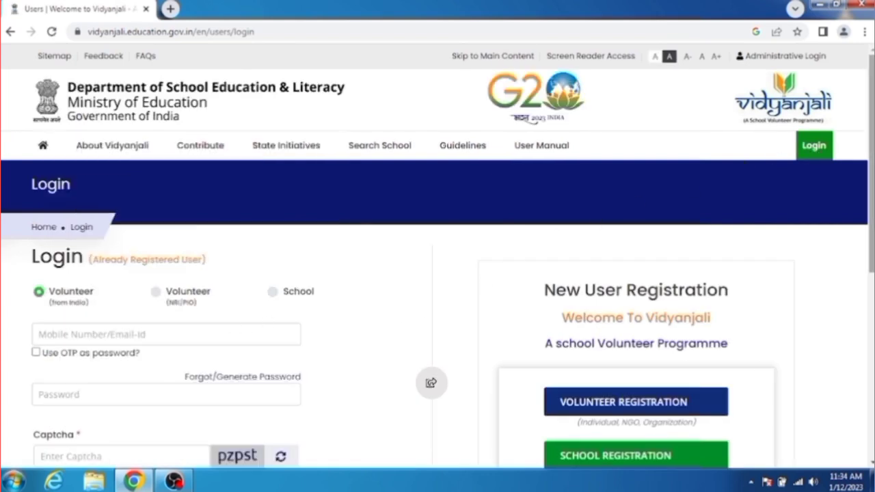
Enter the volunteer's mobile number and switch to using an OTP as the password
{"action": "scroll", "coordinate": [451, 226], "scroll_direction": "down", "scroll_amount": 2}
{"action": "left_click", "coordinate": [179, 227]}
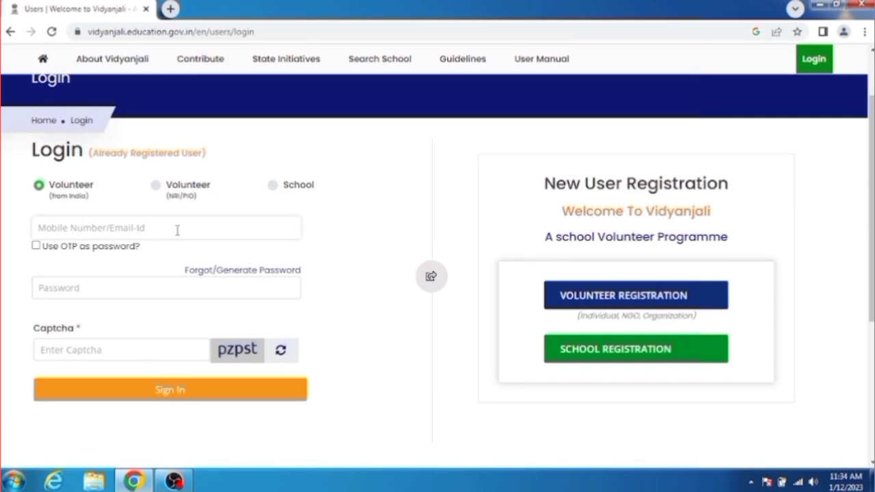
{"action": "left_click", "coordinate": [143, 288]}
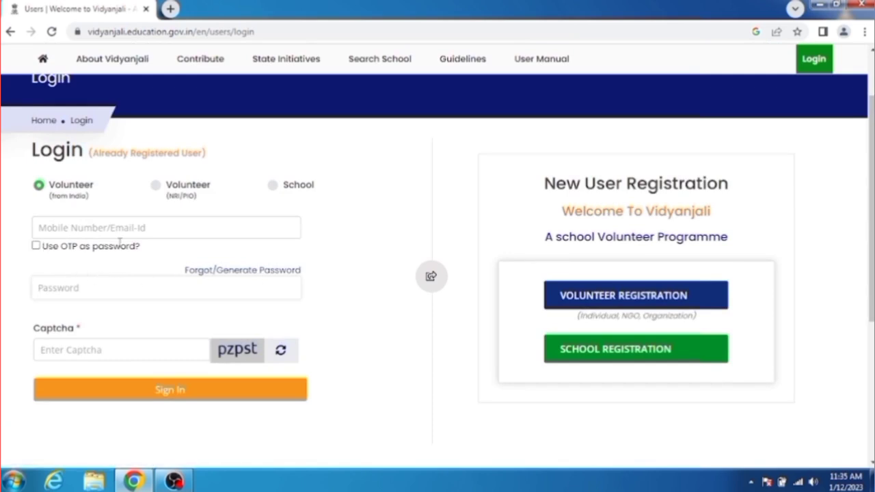
{"action": "left_click", "coordinate": [64, 227]}
{"action": "type", "text": "9"}
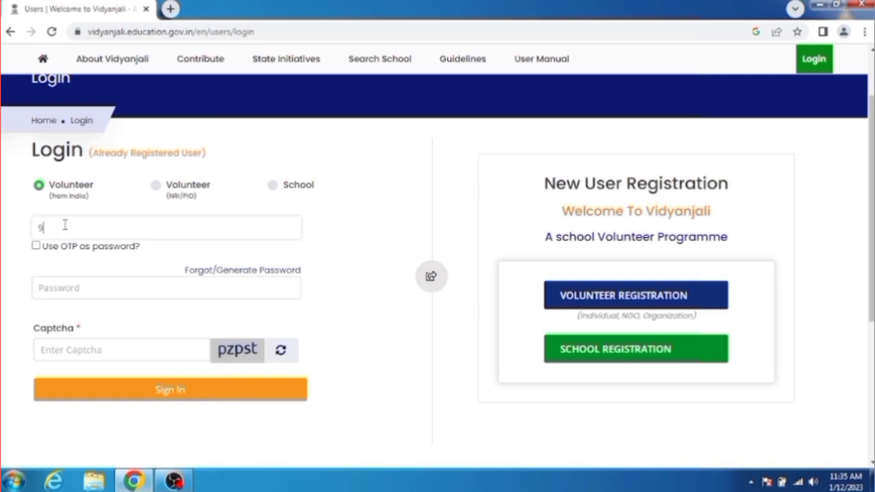
{"action": "type", "text": "40000"}
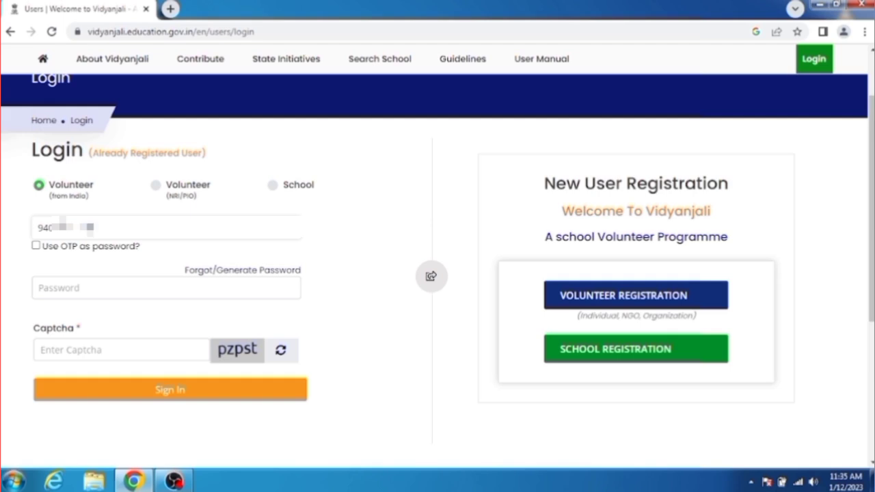
{"action": "left_click", "coordinate": [36, 246]}
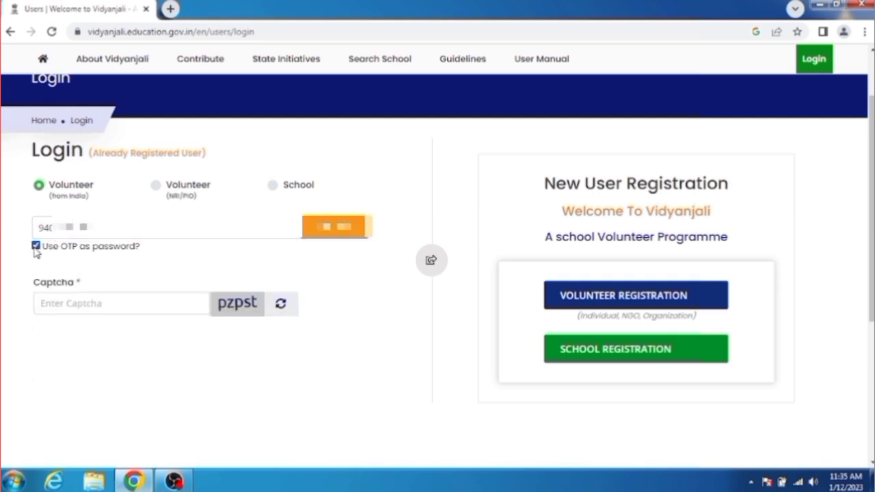
Request the OTP, enter it along with the captcha, and sign in as volunteer
{"action": "left_click", "coordinate": [145, 309]}
{"action": "left_click", "coordinate": [324, 236]}
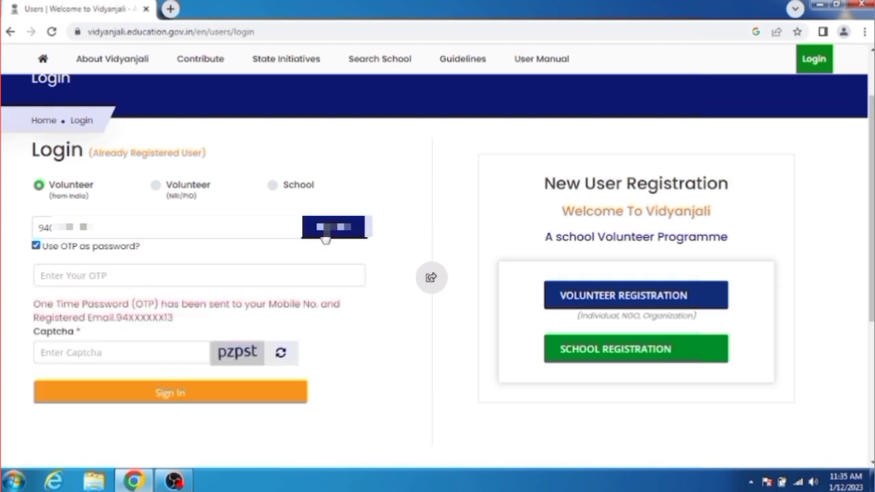
{"action": "left_click", "coordinate": [82, 282]}
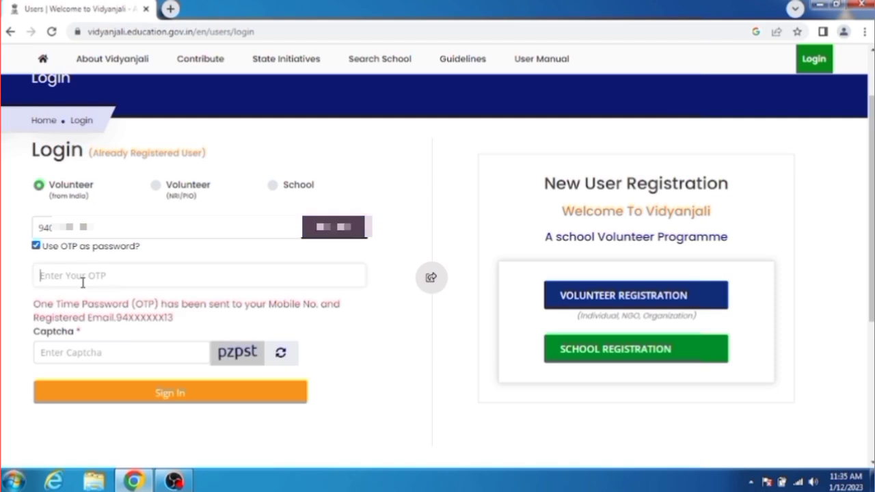
{"action": "type", "text": "•••"}
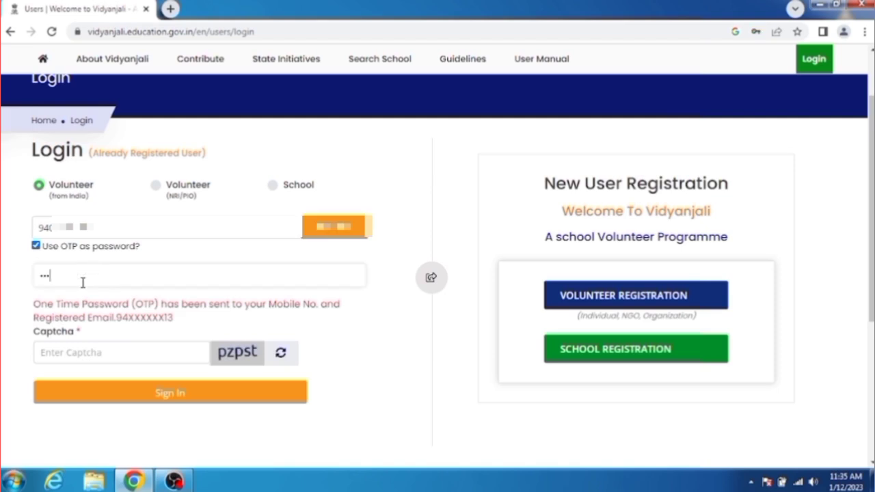
{"action": "type", "text": "•••"}
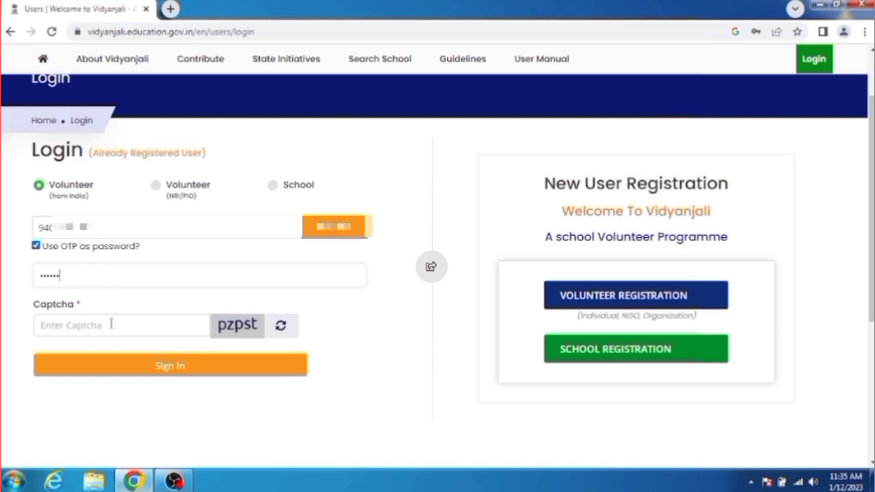
{"action": "left_click", "coordinate": [114, 333]}
{"action": "type", "text": "p"}
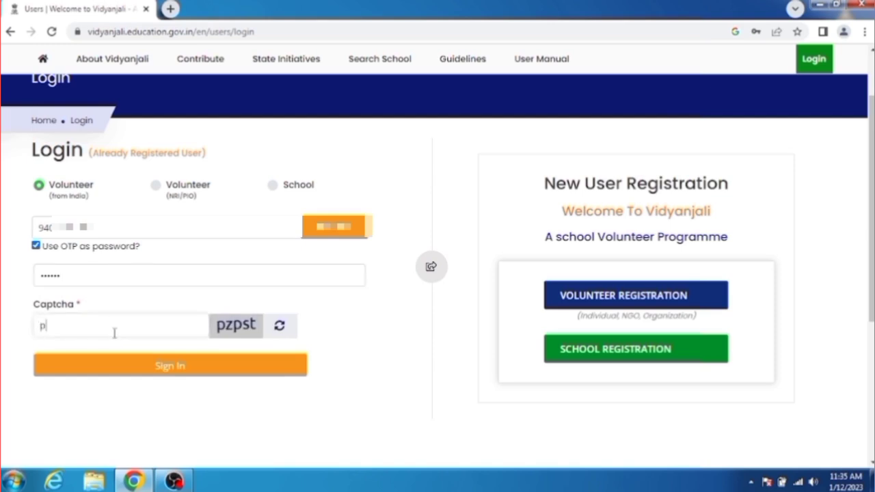
{"action": "type", "text": "zpst"}
{"action": "left_click", "coordinate": [176, 367]}
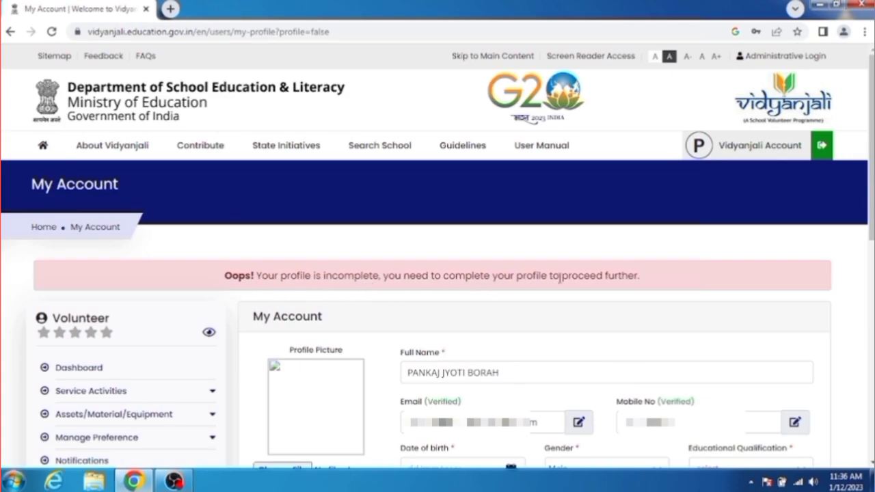
Try the profile picture upload and date-of-birth calendar, closing both without changes
{"action": "scroll", "coordinate": [866, 232], "scroll_direction": "down", "scroll_amount": 3}
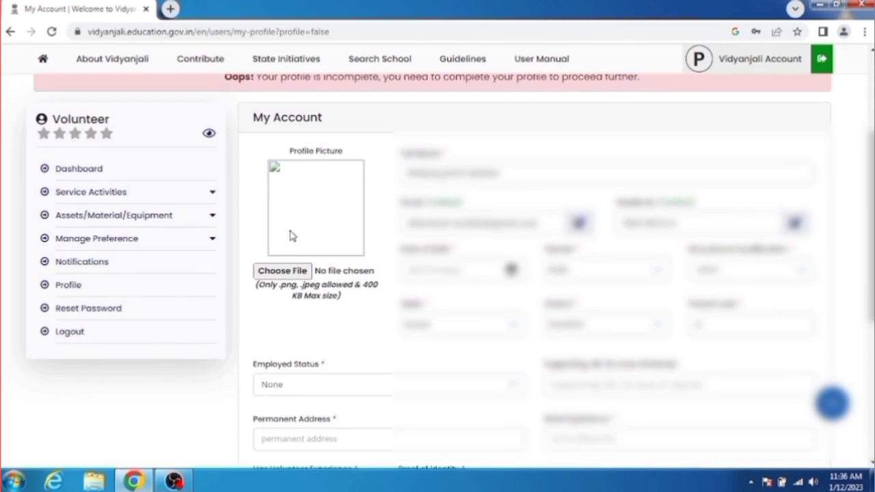
{"action": "left_click", "coordinate": [283, 272]}
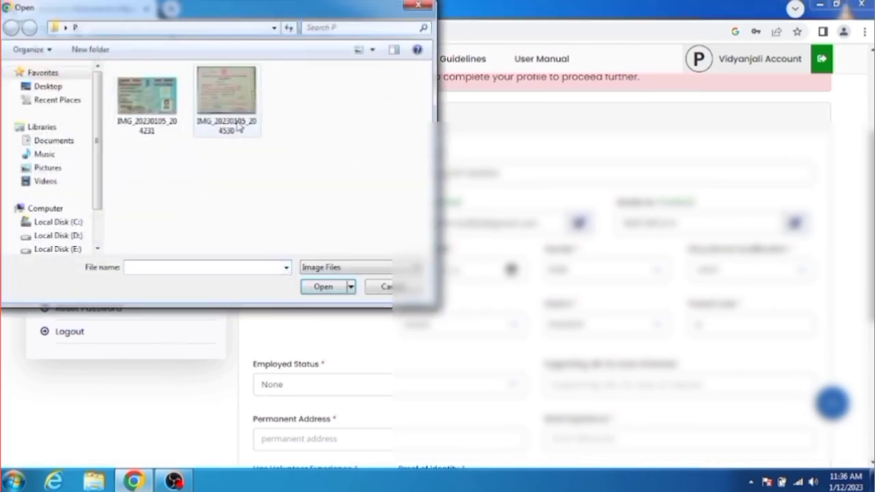
{"action": "left_click", "coordinate": [417, 5]}
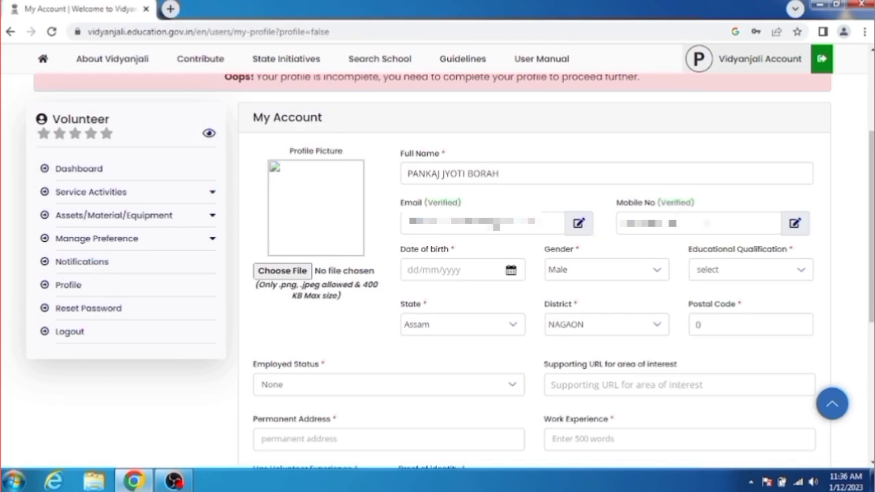
{"action": "scroll", "coordinate": [421, 210], "scroll_direction": "down", "scroll_amount": 1}
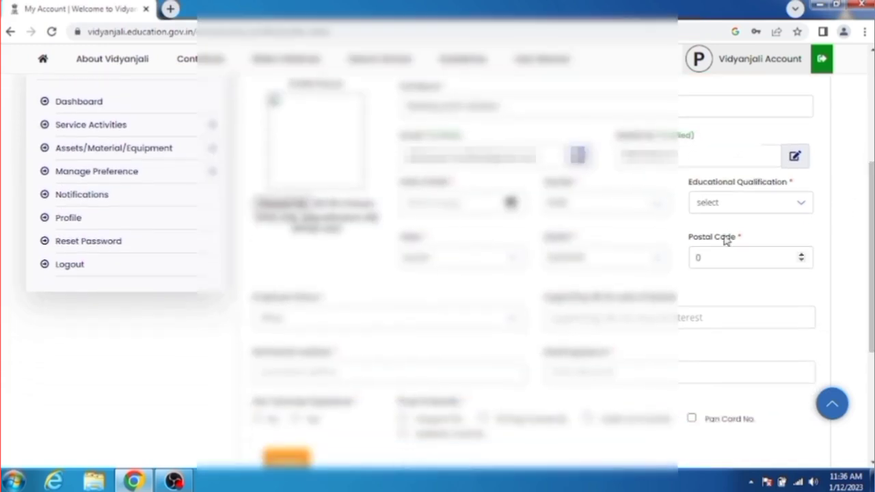
{"action": "left_click", "coordinate": [421, 209]}
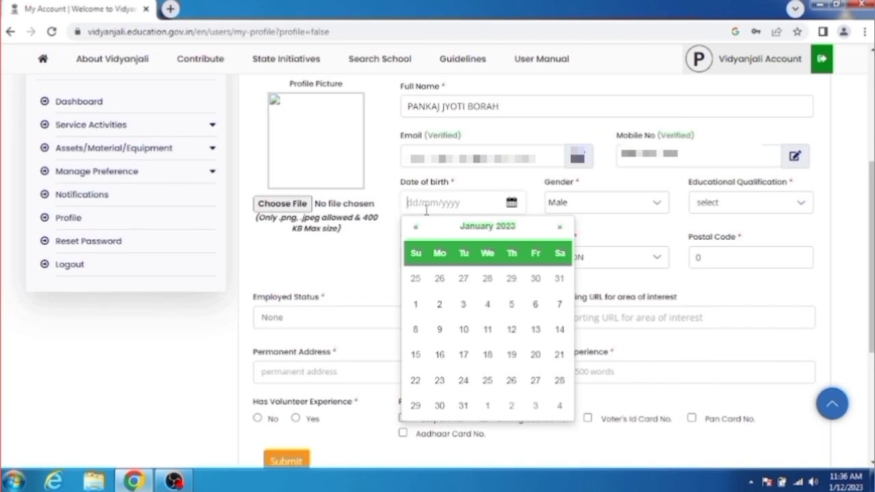
{"action": "left_click", "coordinate": [368, 249]}
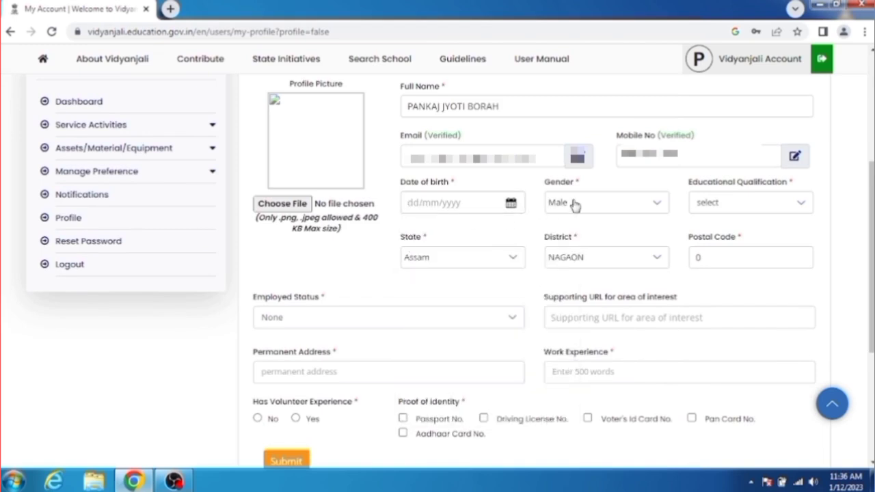
Check the educational qualification and postal code fields, keeping employed status as None
{"action": "left_click", "coordinate": [725, 205]}
{"action": "left_click", "coordinate": [726, 208]}
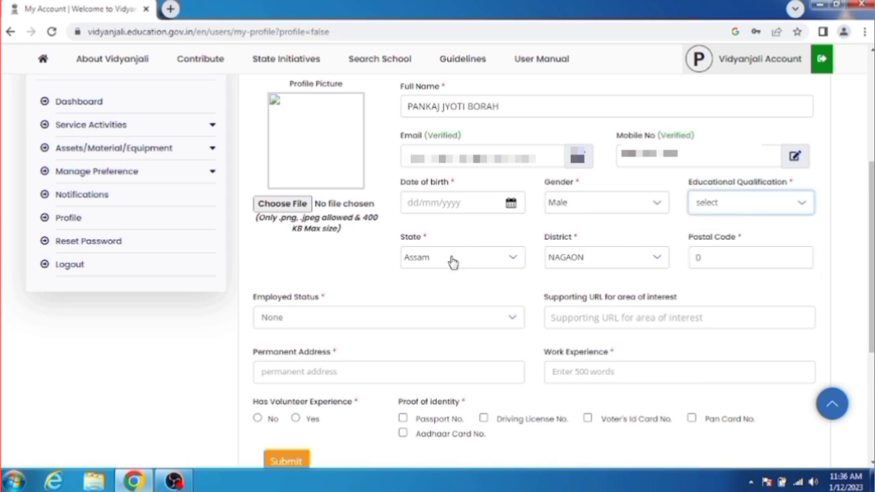
{"action": "left_click", "coordinate": [714, 258]}
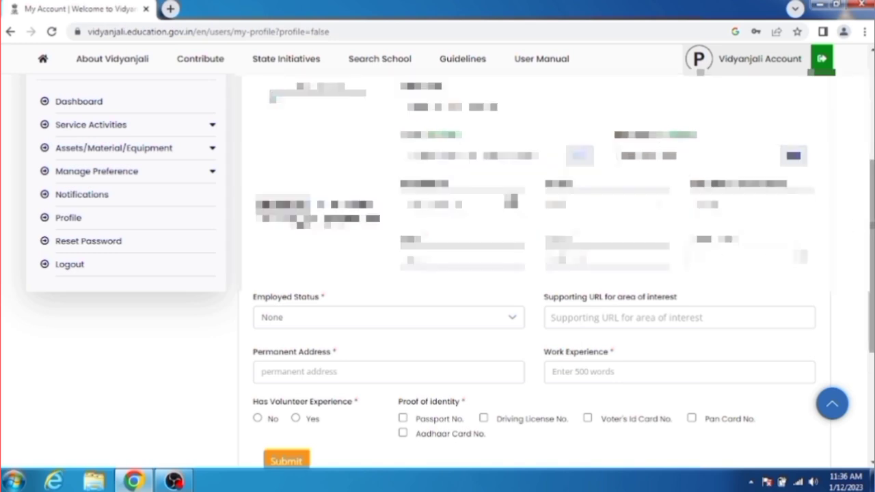
{"action": "scroll", "coordinate": [869, 222], "scroll_direction": "down", "scroll_amount": 2}
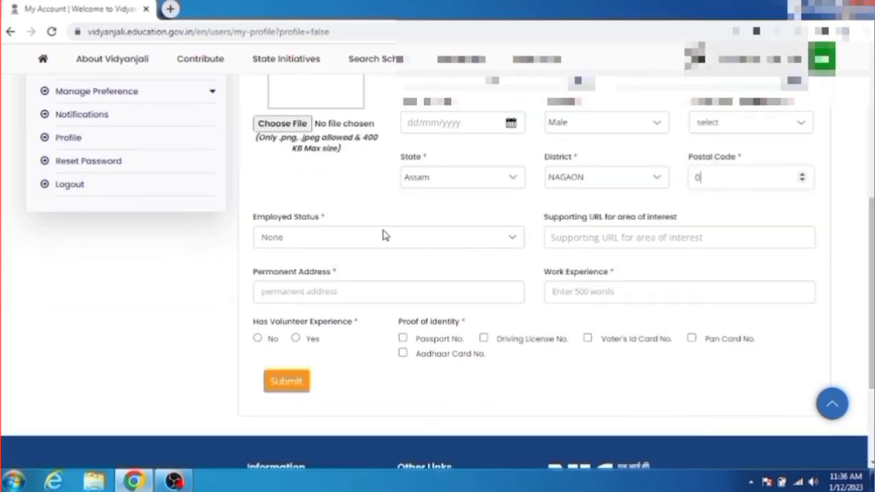
{"action": "left_click", "coordinate": [385, 239]}
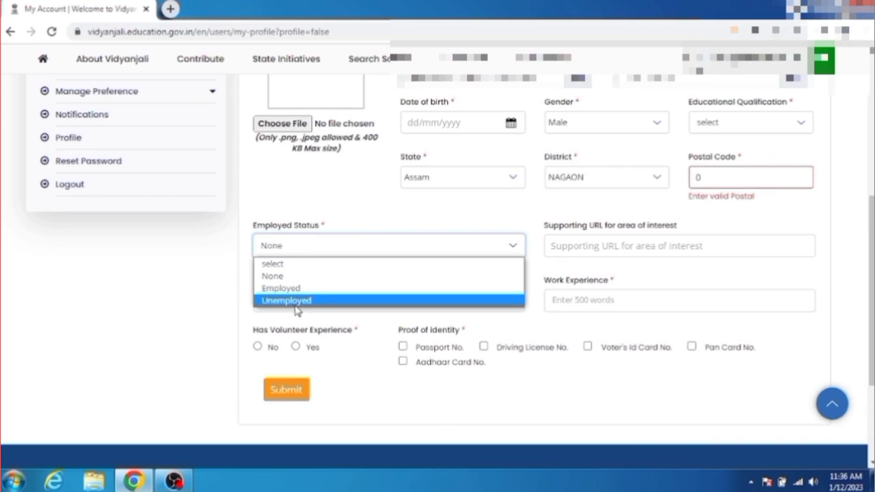
{"action": "left_click", "coordinate": [572, 264]}
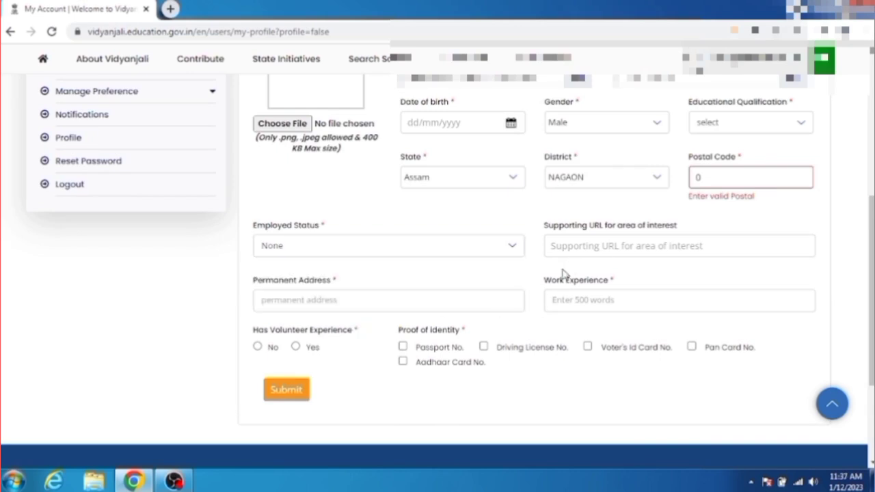
{"action": "left_click", "coordinate": [619, 251]}
Switch proof of identity from Pan Card No. to Driving License No. and focus its number field
{"action": "left_click", "coordinate": [381, 308]}
{"action": "left_click", "coordinate": [557, 299]}
{"action": "left_click", "coordinate": [692, 348]}
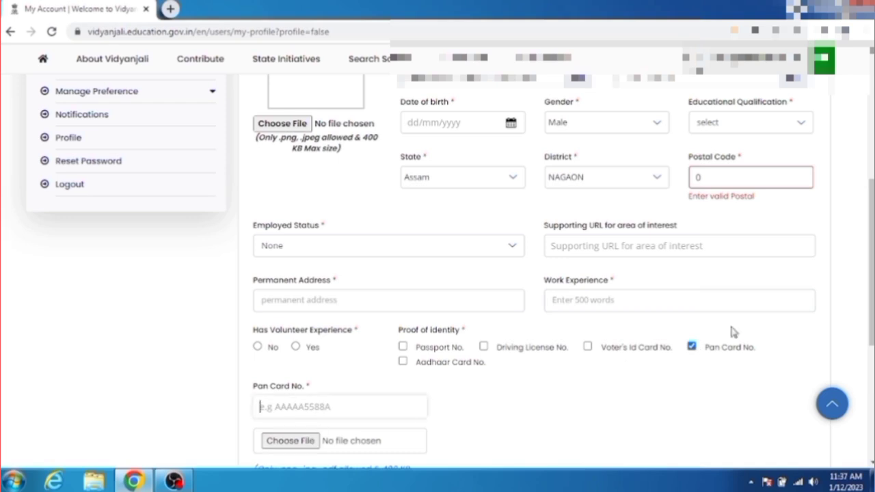
{"action": "scroll", "coordinate": [786, 314], "scroll_direction": "down", "scroll_amount": 2}
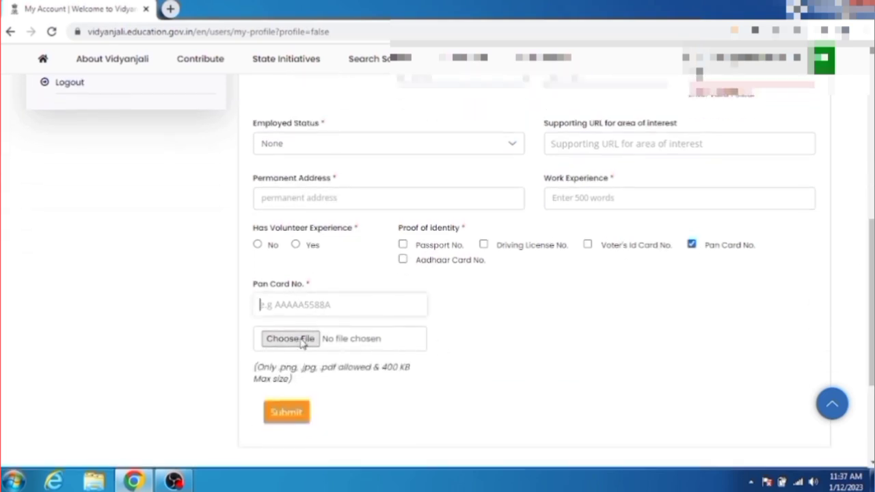
{"action": "left_click", "coordinate": [483, 245]}
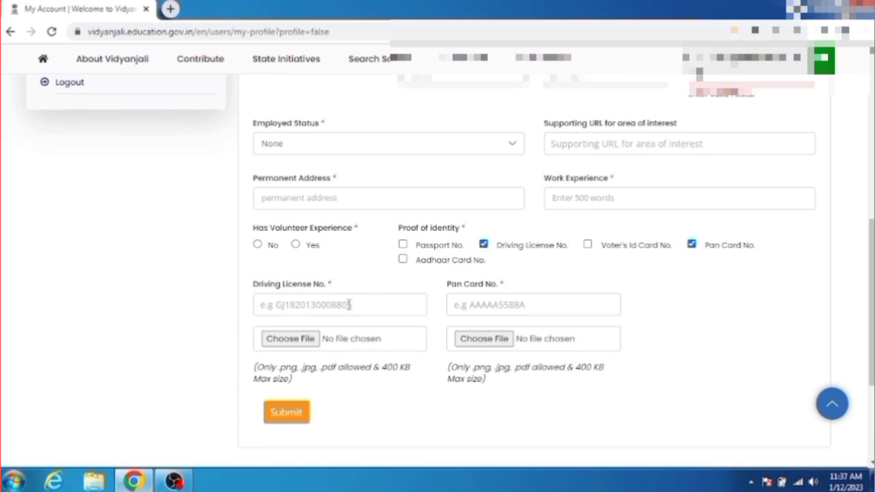
{"action": "left_click", "coordinate": [347, 305]}
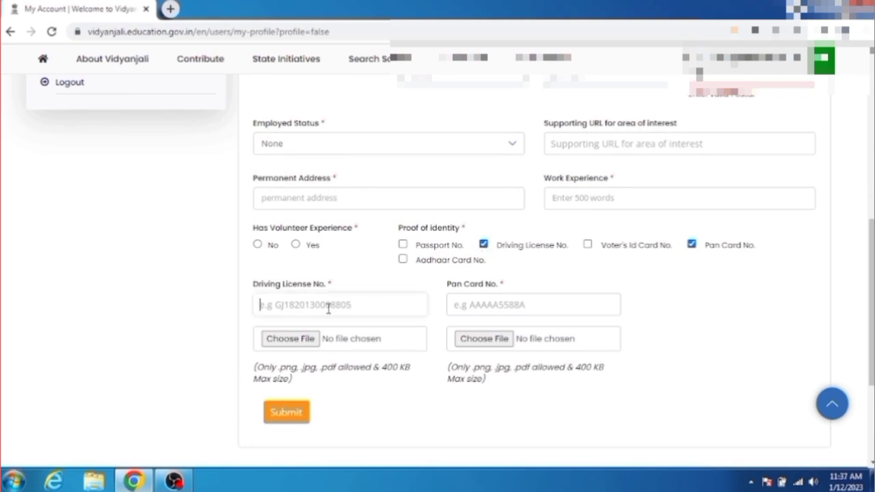
{"action": "left_click", "coordinate": [692, 246]}
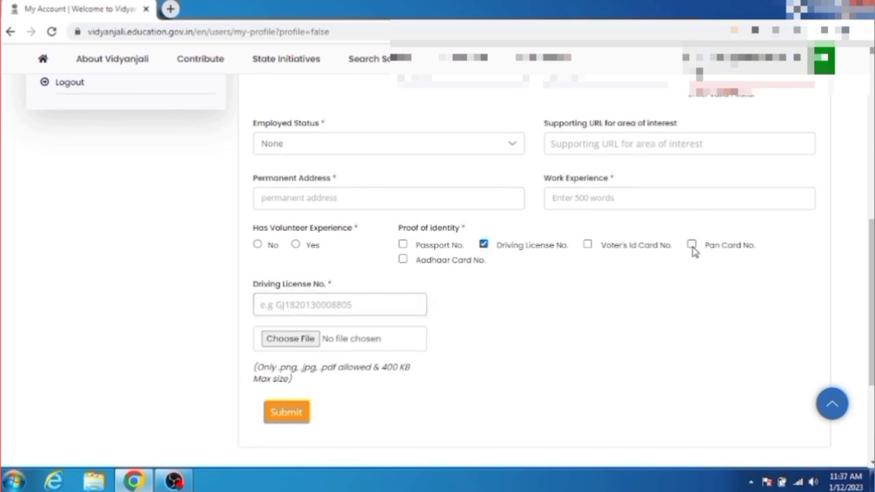
{"action": "left_click", "coordinate": [329, 303]}
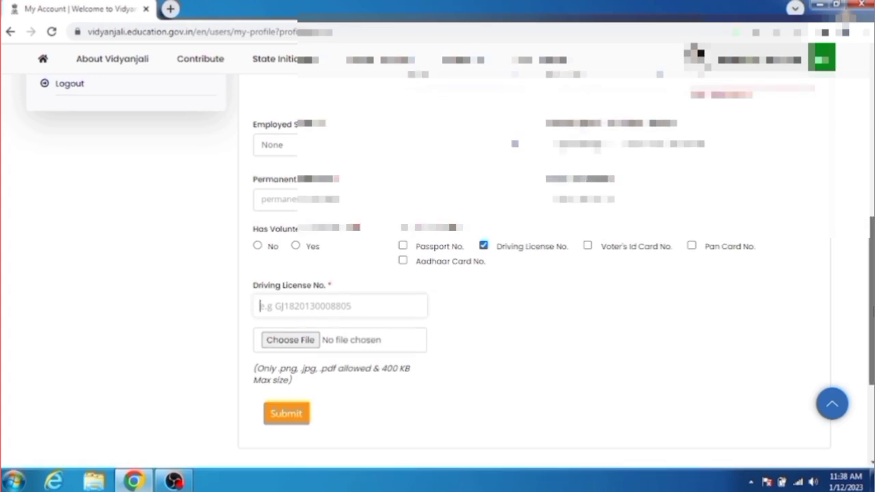
{"action": "scroll", "coordinate": [850, 329], "scroll_direction": "up", "scroll_amount": 1}
{"action": "scroll", "coordinate": [851, 329], "scroll_direction": "down", "scroll_amount": 1}
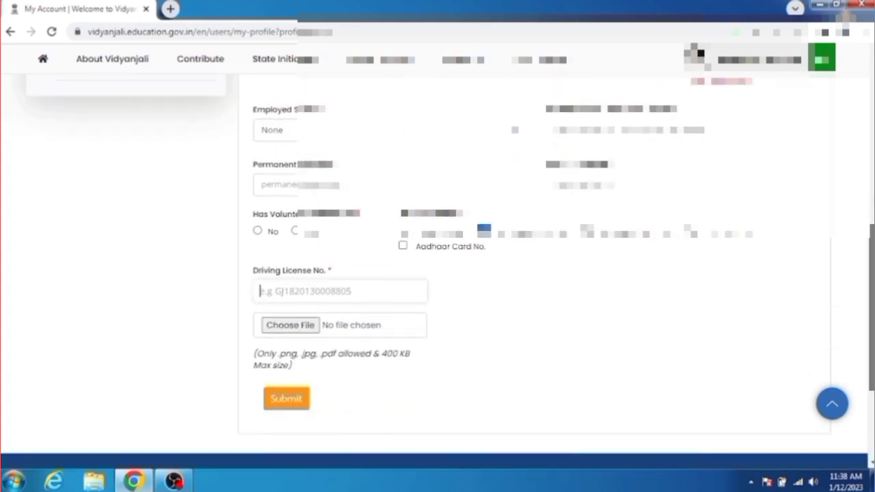
{"action": "scroll", "coordinate": [848, 289], "scroll_direction": "up", "scroll_amount": 3}
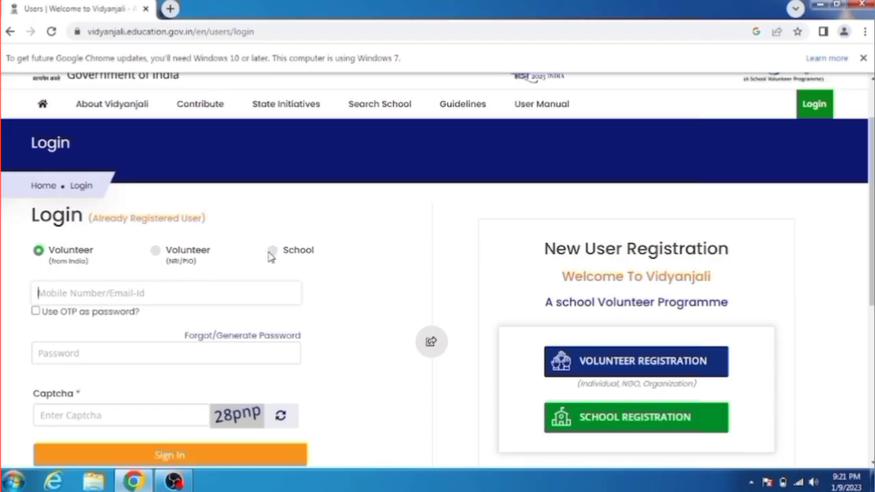
Sign in as School using the school's mobile number, an OTP and the captcha
{"action": "left_click", "coordinate": [273, 251]}
{"action": "left_click", "coordinate": [182, 293]}
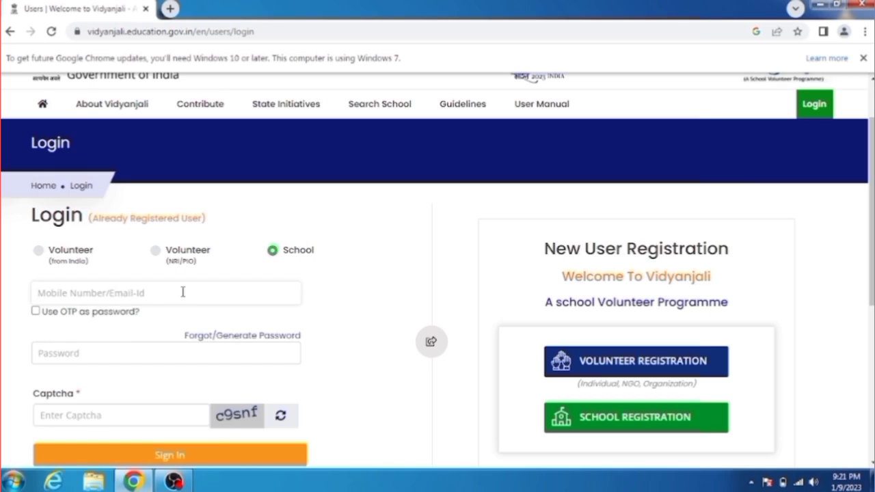
{"action": "type", "text": "9"}
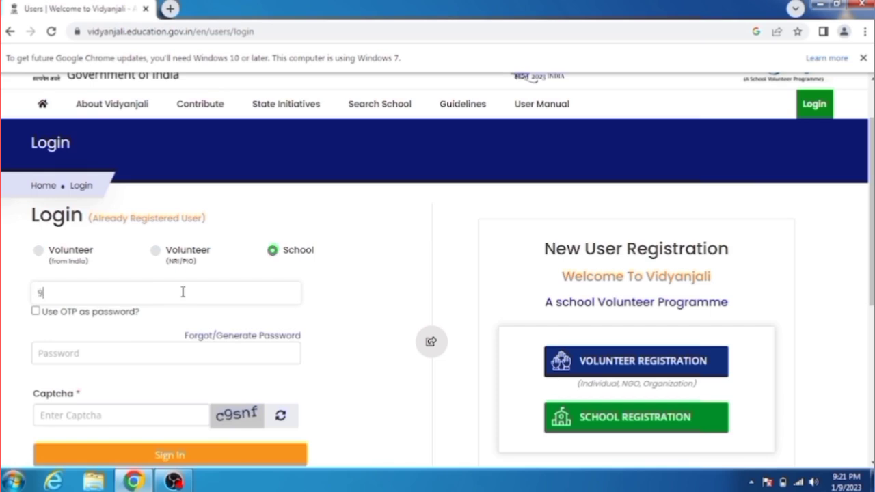
{"action": "type", "text": "10"}
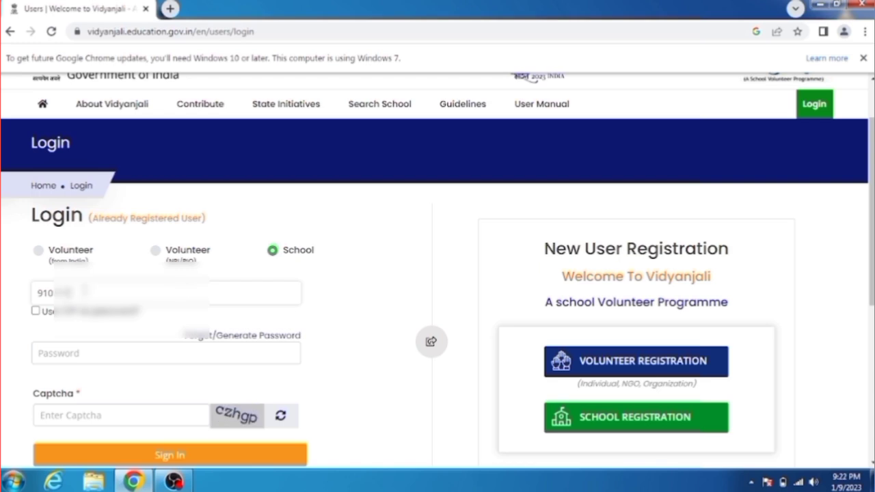
{"action": "type", "text": "12"}
{"action": "left_click", "coordinate": [35, 311]}
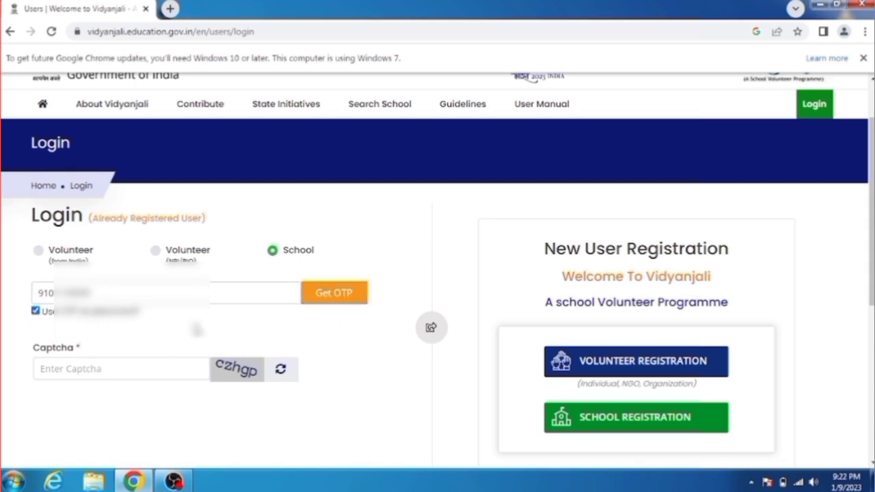
{"action": "left_click", "coordinate": [167, 343]}
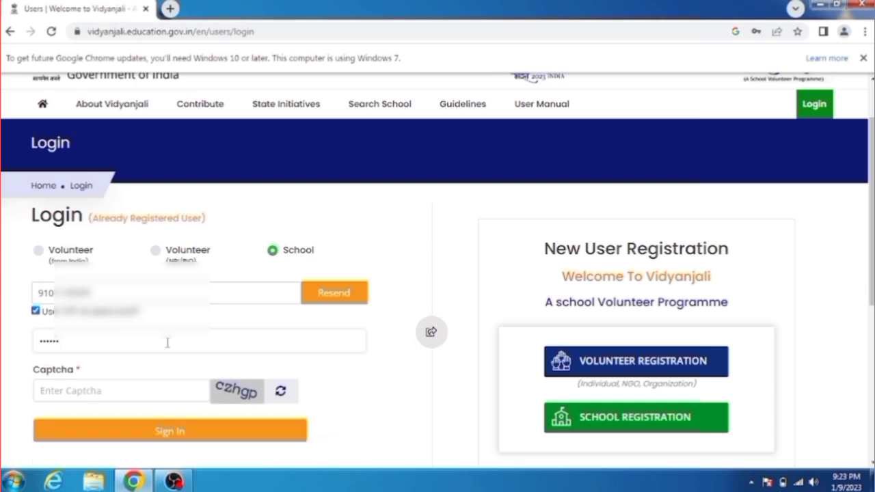
{"action": "left_click", "coordinate": [87, 393]}
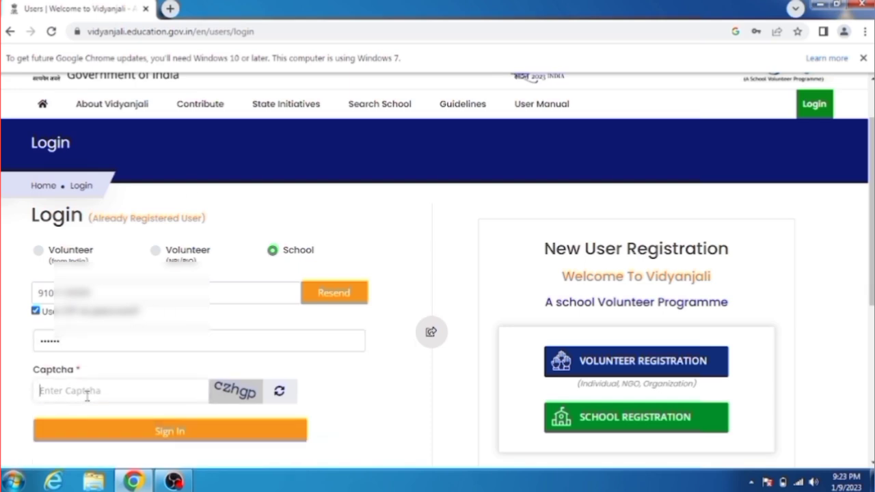
{"action": "type", "text": "czhgp"}
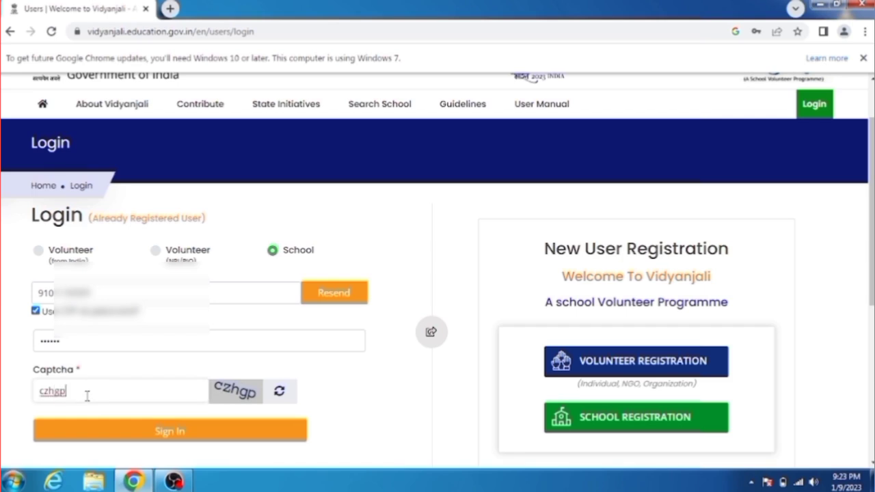
{"action": "left_click", "coordinate": [169, 438]}
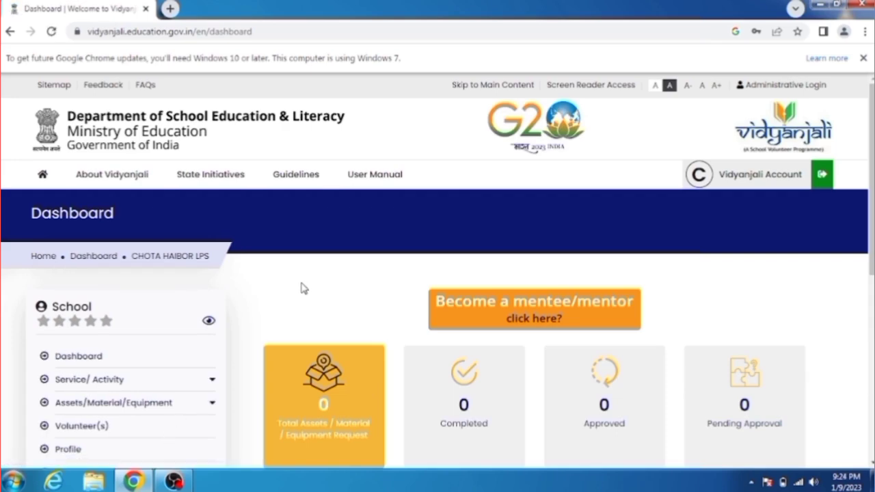
Open the school's Profile page and review its details, including State Name Assam
{"action": "mouse_move", "coordinate": [108, 182]}
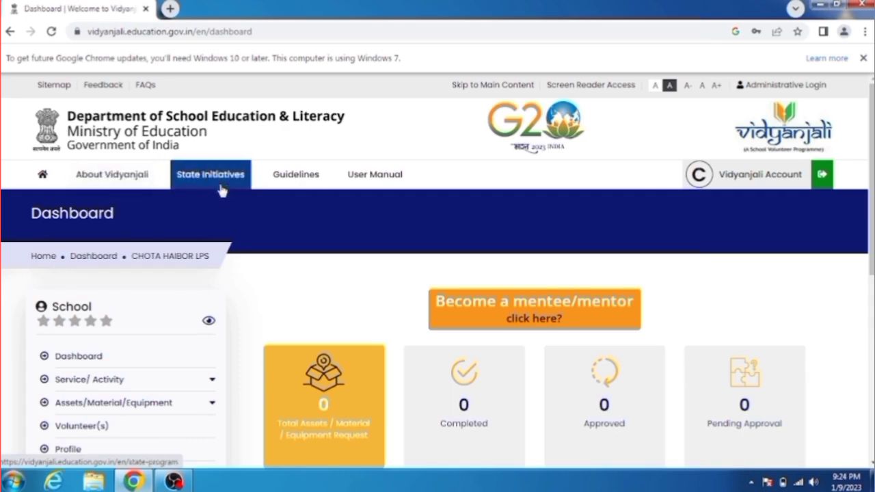
{"action": "mouse_move", "coordinate": [297, 191]}
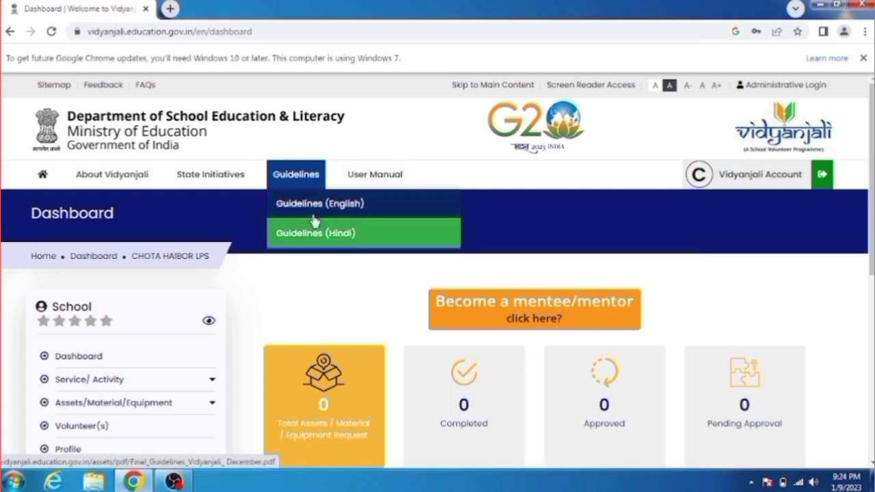
{"action": "scroll", "coordinate": [205, 287], "scroll_direction": "down", "scroll_amount": 2}
{"action": "left_click", "coordinate": [68, 339]}
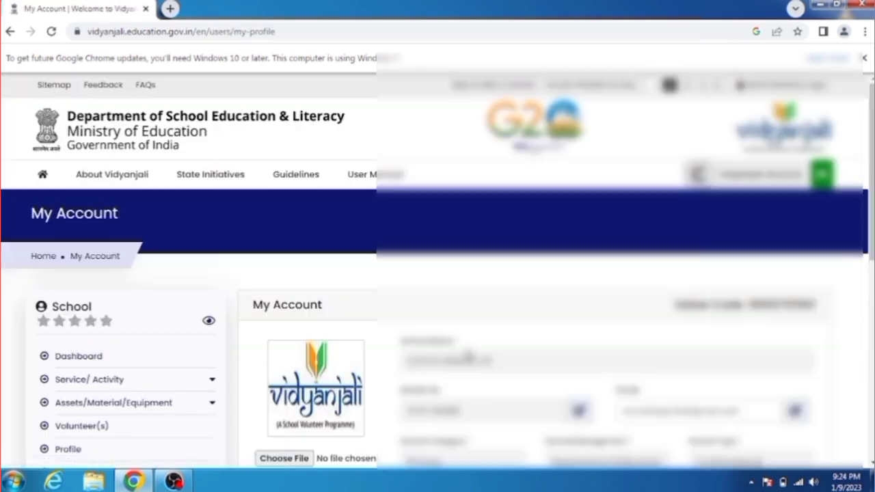
{"action": "scroll", "coordinate": [525, 209], "scroll_direction": "down", "scroll_amount": 2}
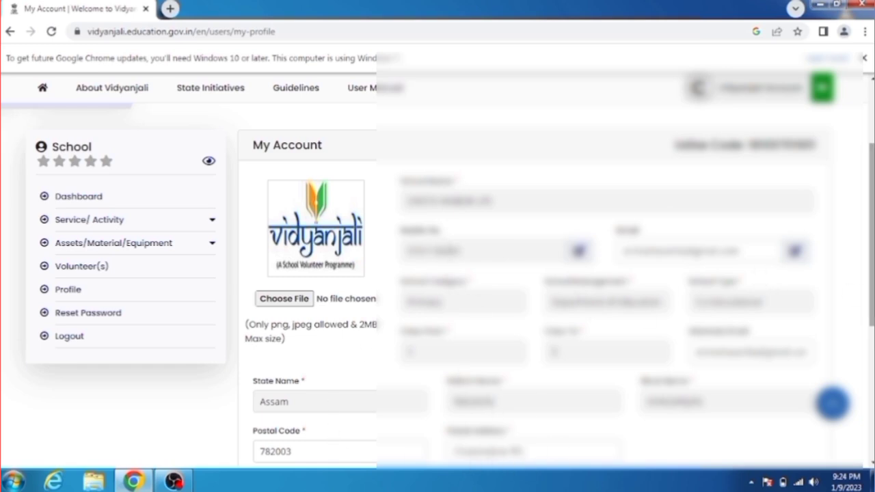
{"action": "scroll", "coordinate": [759, 281], "scroll_direction": "down", "scroll_amount": 1}
{"action": "scroll", "coordinate": [438, 273], "scroll_direction": "down", "scroll_amount": 1}
{"action": "scroll", "coordinate": [438, 274], "scroll_direction": "up", "scroll_amount": 1}
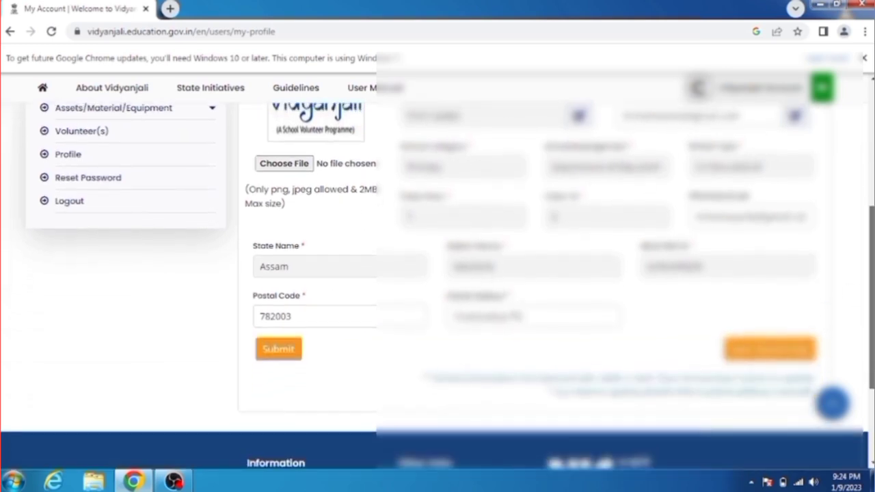
{"action": "scroll", "coordinate": [312, 348], "scroll_direction": "up", "scroll_amount": 1}
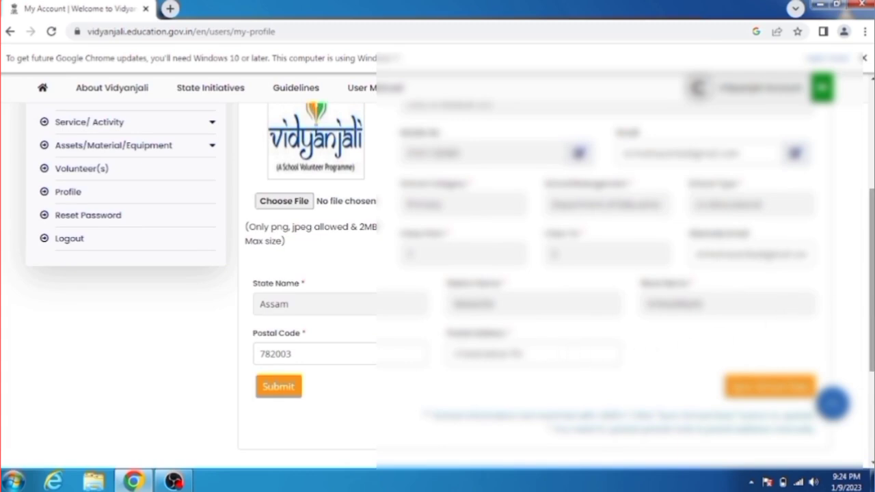
{"action": "scroll", "coordinate": [871, 274], "scroll_direction": "up", "scroll_amount": 1}
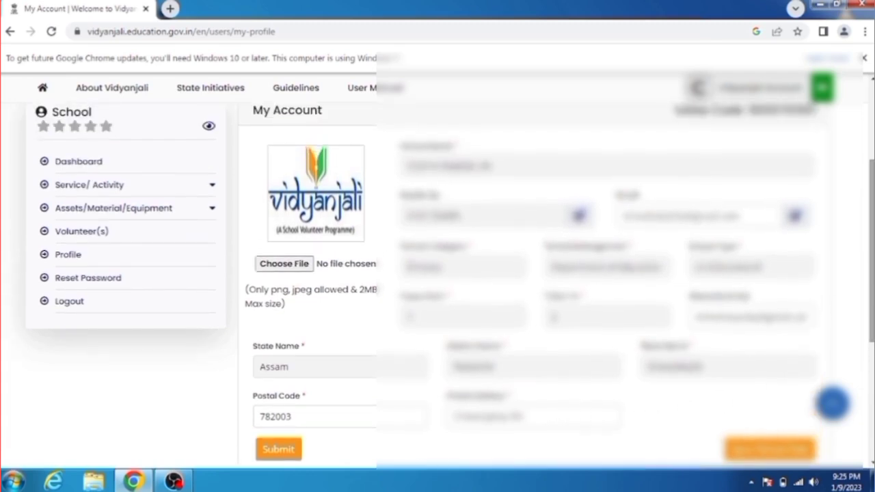
From the Dashboard, expand Service/ Activity and start a New Service/ Activity Request
{"action": "left_click", "coordinate": [76, 164]}
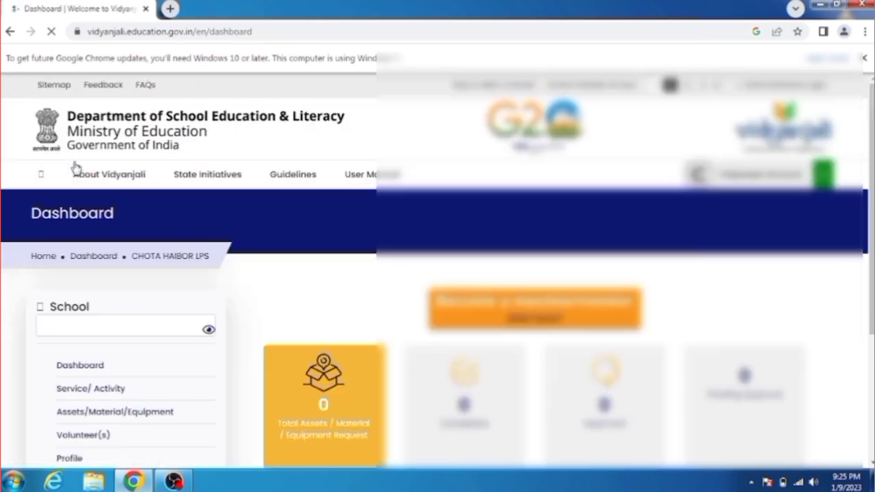
{"action": "scroll", "coordinate": [341, 345], "scroll_direction": "down", "scroll_amount": 2}
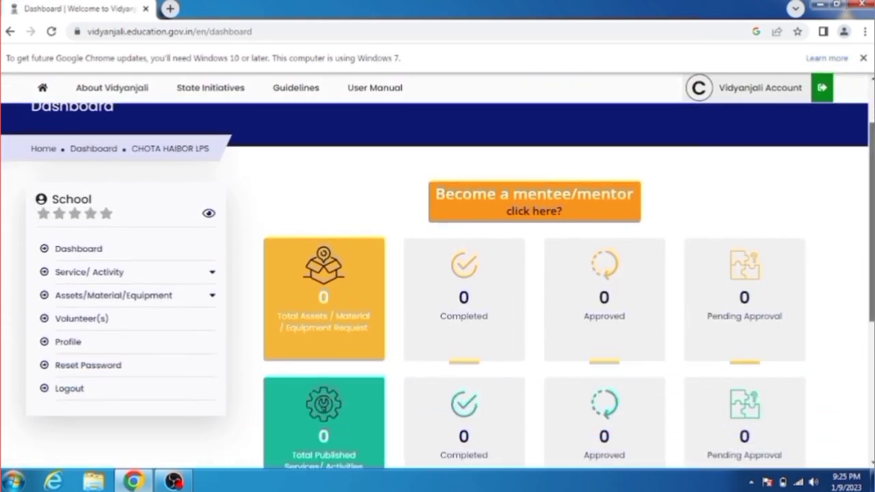
{"action": "scroll", "coordinate": [871, 226], "scroll_direction": "down", "scroll_amount": 1}
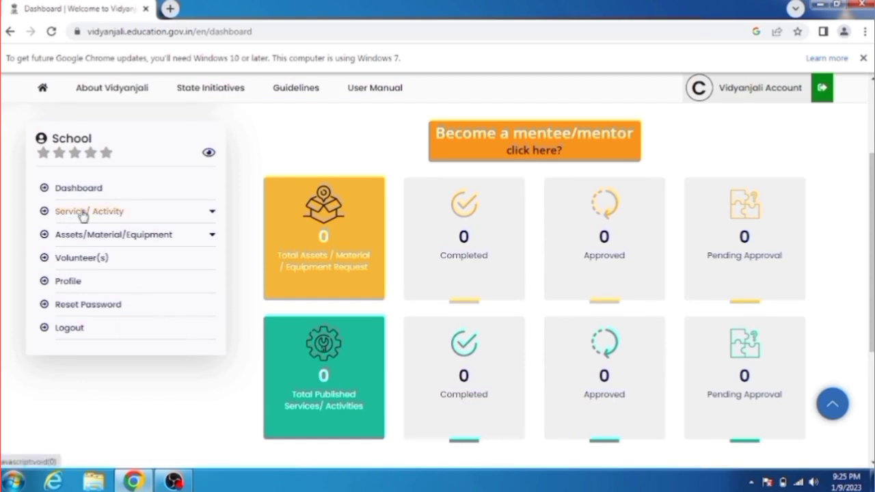
{"action": "left_click", "coordinate": [106, 212]}
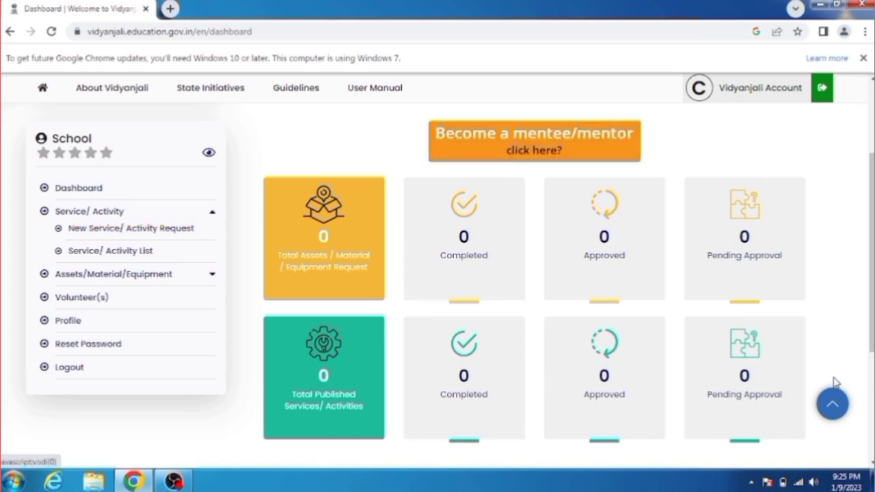
{"action": "left_click", "coordinate": [98, 233]}
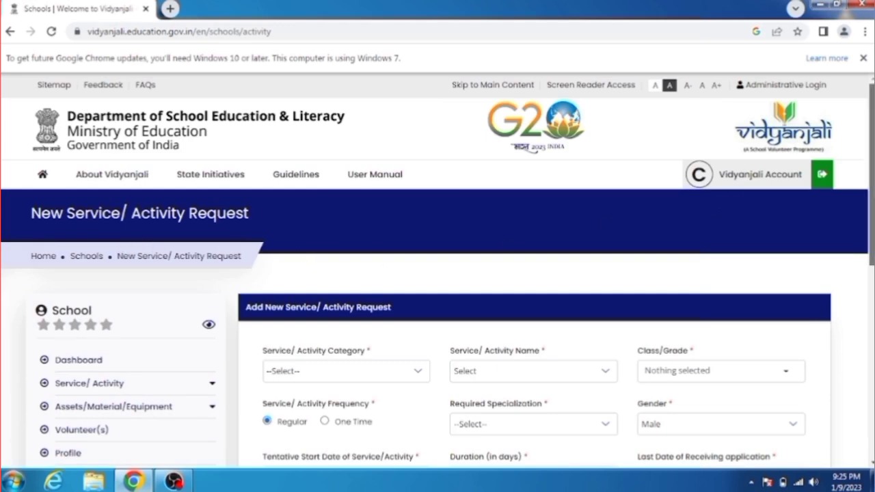
Set the category to Generic Level Activities and the activity to Teaching Art & craft
{"action": "scroll", "coordinate": [438, 271], "scroll_direction": "down", "scroll_amount": 2}
{"action": "scroll", "coordinate": [309, 272], "scroll_direction": "down", "scroll_amount": 1}
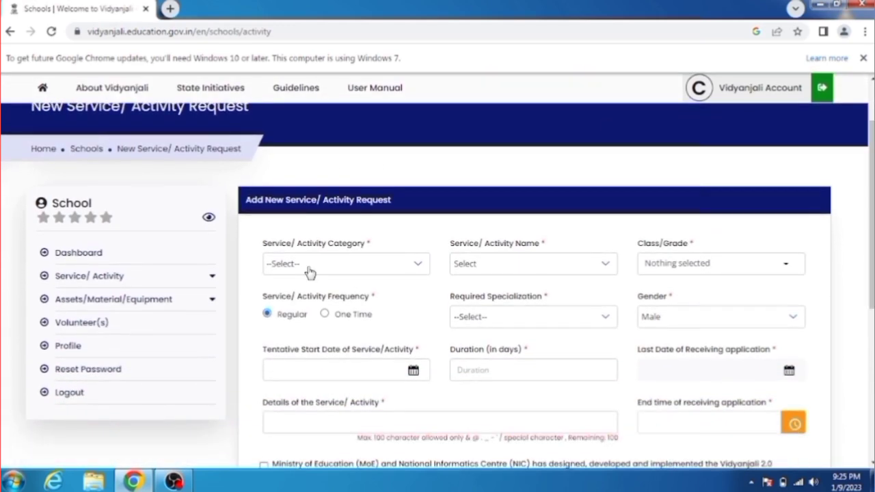
{"action": "left_click", "coordinate": [309, 271]}
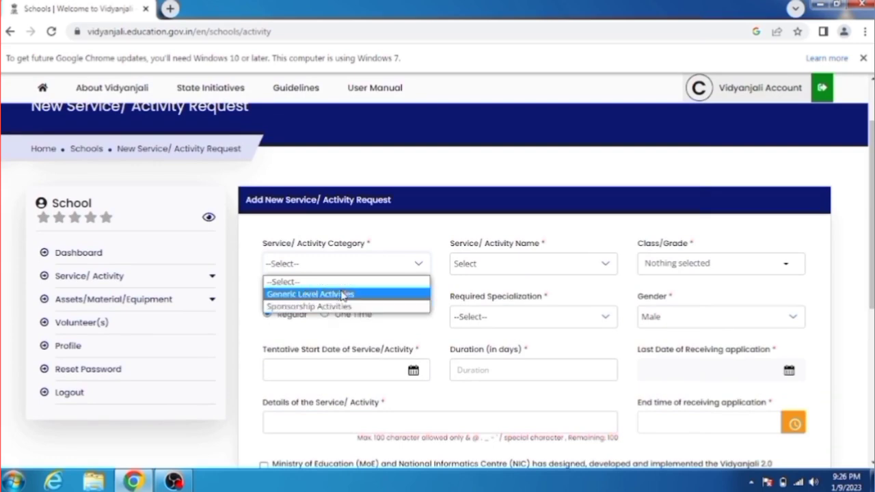
{"action": "left_click", "coordinate": [384, 238]}
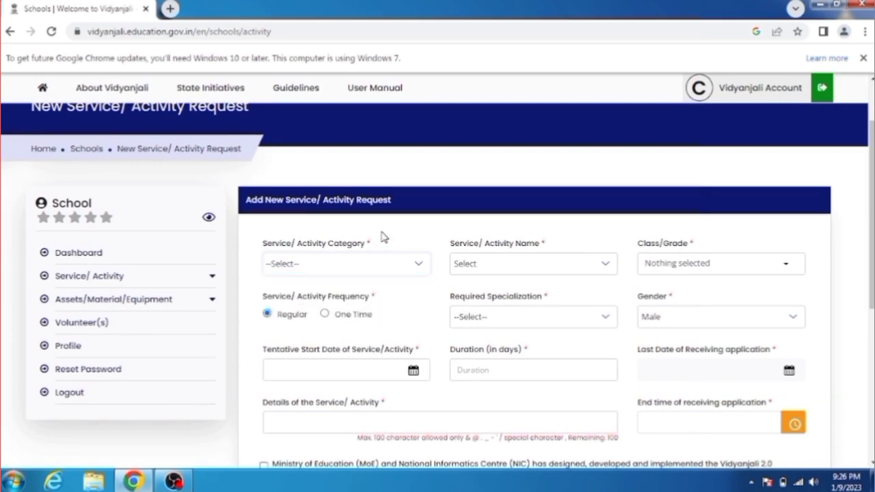
{"action": "left_click", "coordinate": [475, 273]}
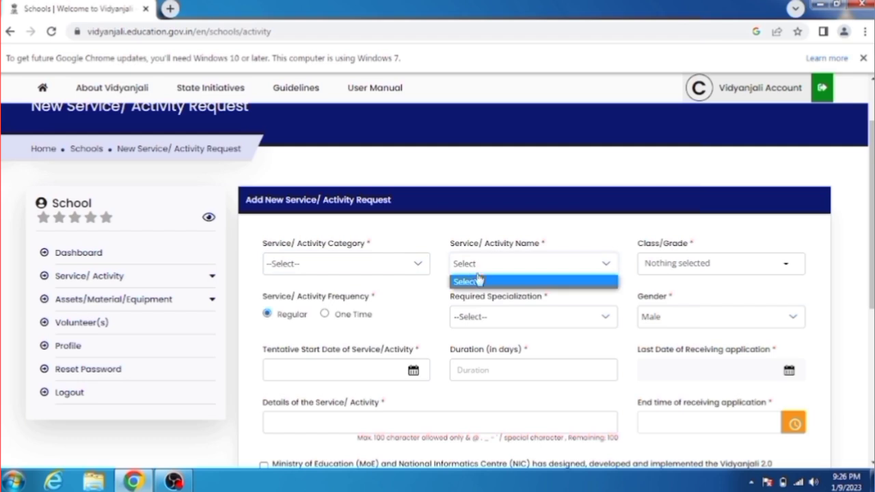
{"action": "left_click", "coordinate": [376, 272]}
{"action": "left_click", "coordinate": [327, 294]}
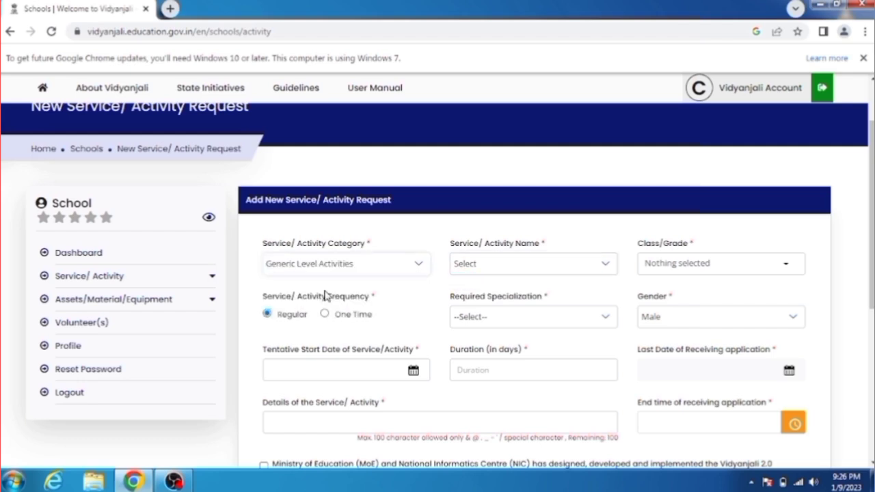
{"action": "left_click", "coordinate": [497, 272]}
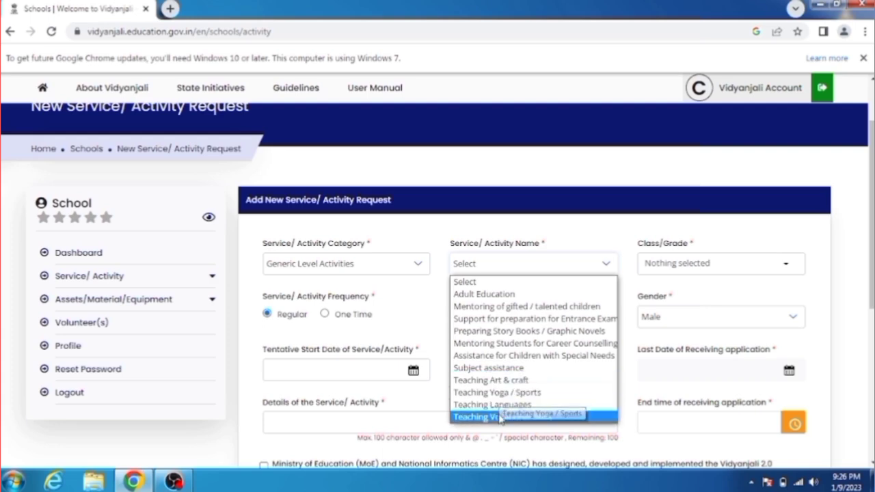
{"action": "left_click", "coordinate": [482, 384]}
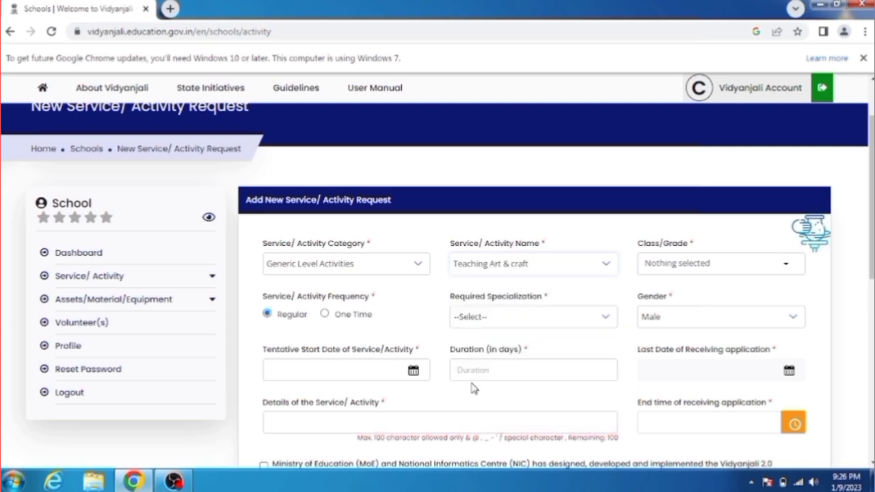
Choose Primary (1-5), One Time, Higher Secondary specialization and gender Any
{"action": "left_click", "coordinate": [682, 275]}
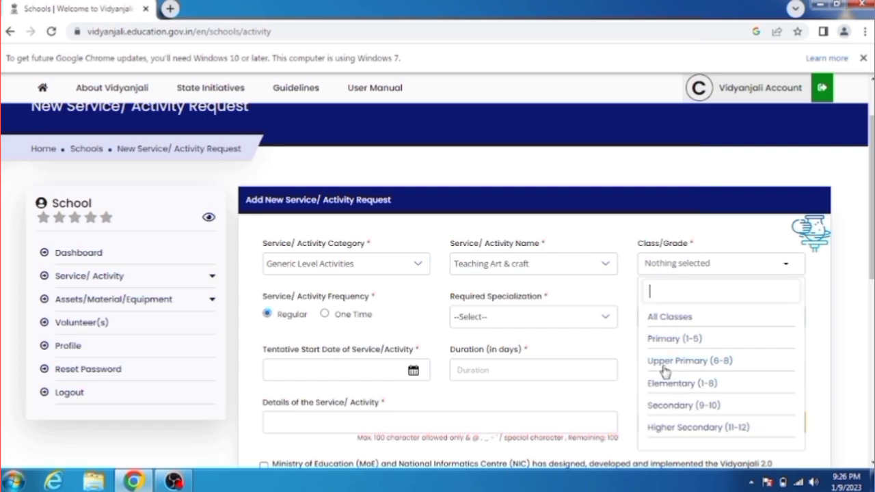
{"action": "left_click", "coordinate": [663, 345]}
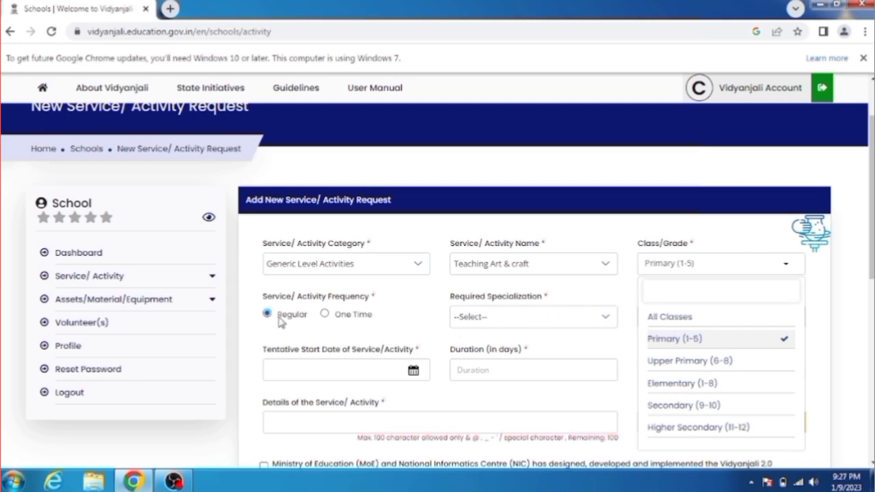
{"action": "left_click", "coordinate": [325, 314]}
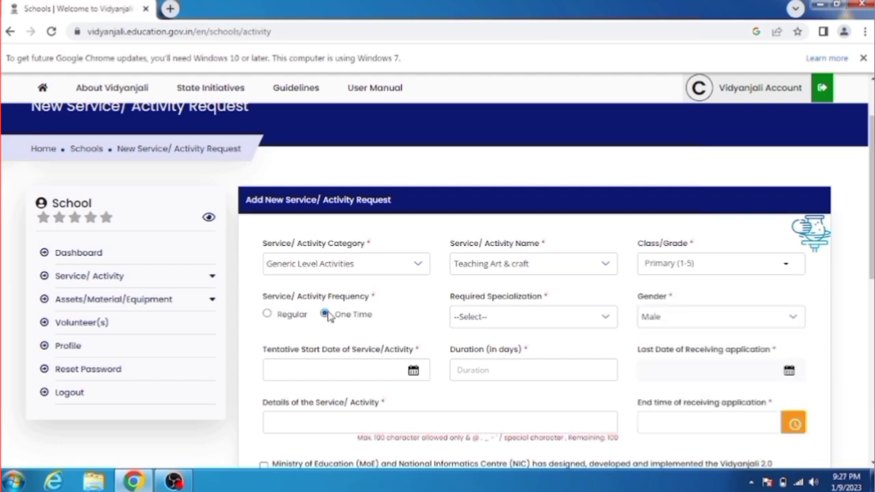
{"action": "left_click", "coordinate": [548, 322]}
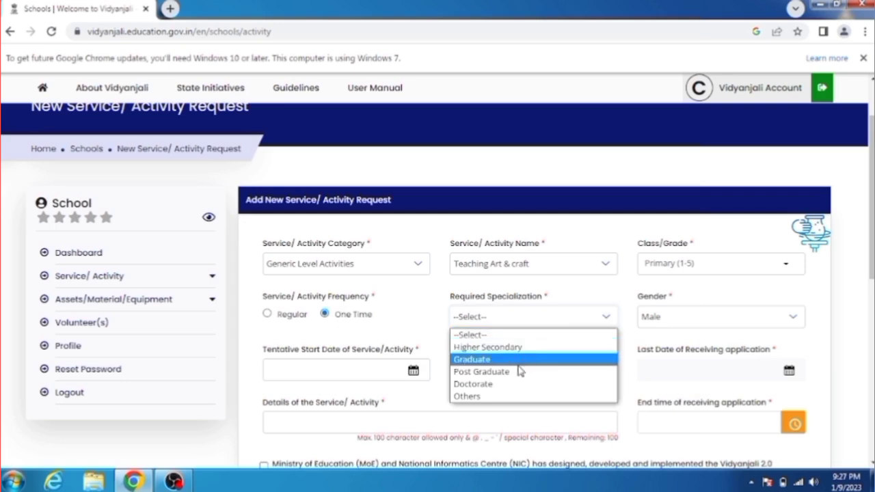
{"action": "left_click", "coordinate": [482, 348]}
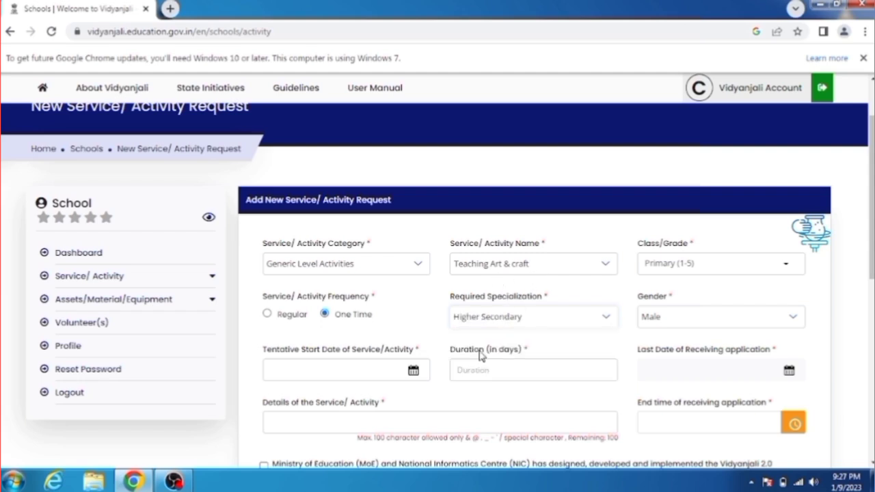
{"action": "left_click", "coordinate": [665, 322]}
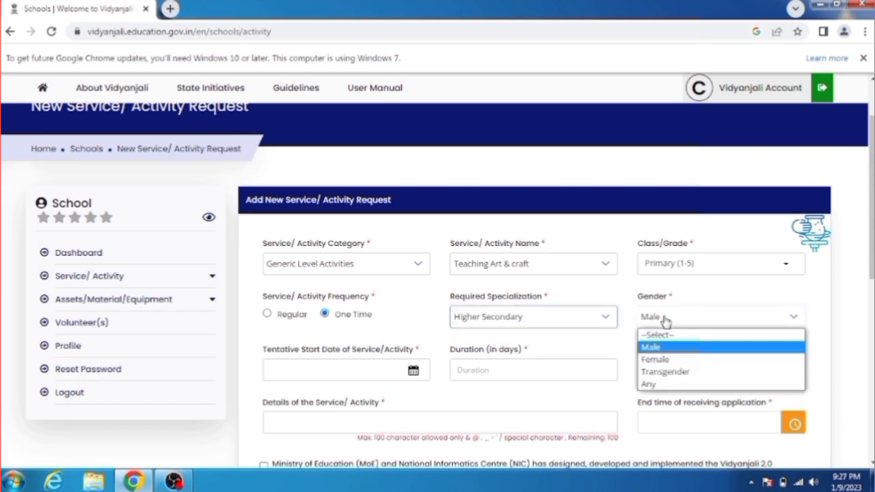
{"action": "left_click", "coordinate": [656, 389]}
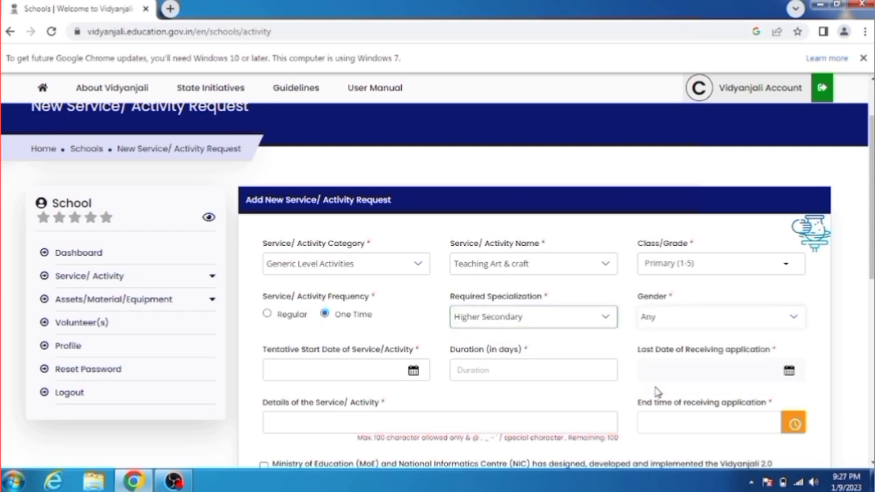
Set the start date to 09/01/2023, a 15-day duration and last application date 09/01/2023
{"action": "left_click", "coordinate": [359, 374]}
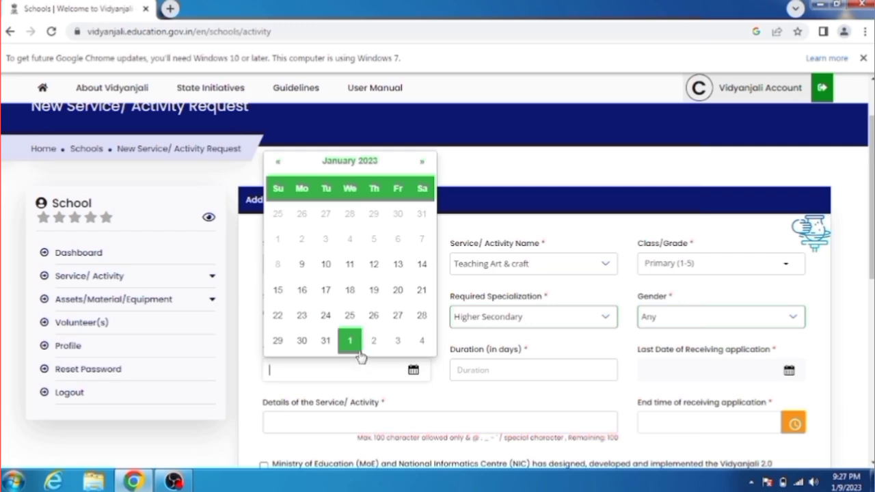
{"action": "left_click", "coordinate": [303, 268]}
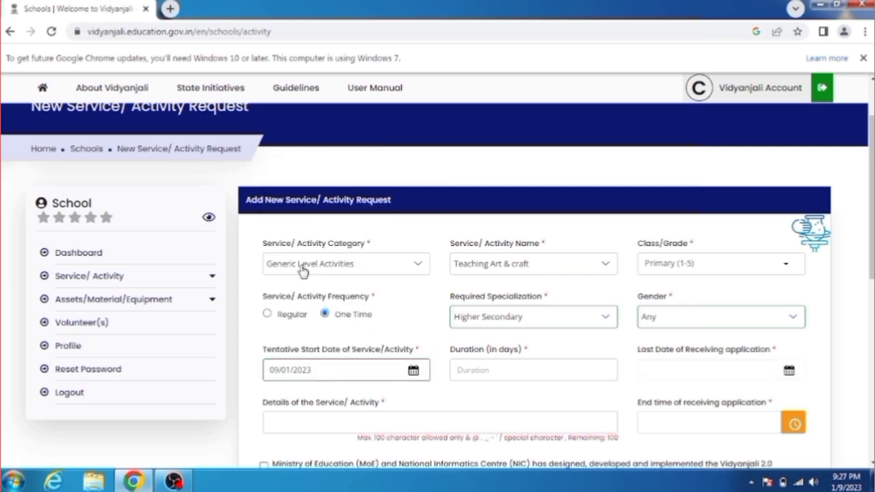
{"action": "left_click", "coordinate": [512, 372]}
{"action": "type", "text": "15"}
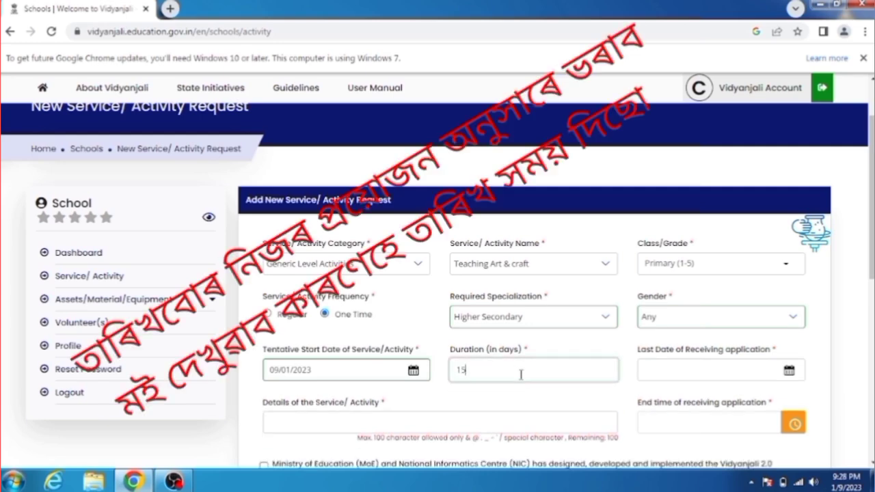
{"action": "left_click", "coordinate": [676, 379]}
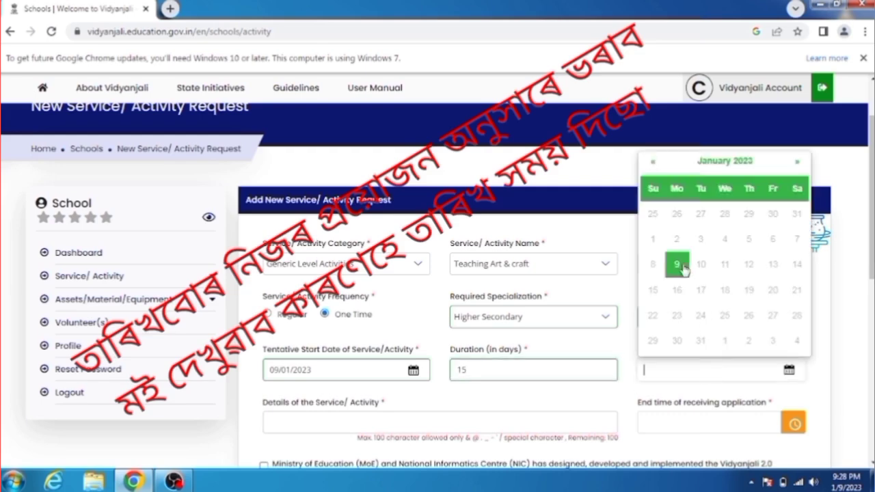
{"action": "left_click", "coordinate": [797, 162]}
{"action": "left_click", "coordinate": [654, 163]}
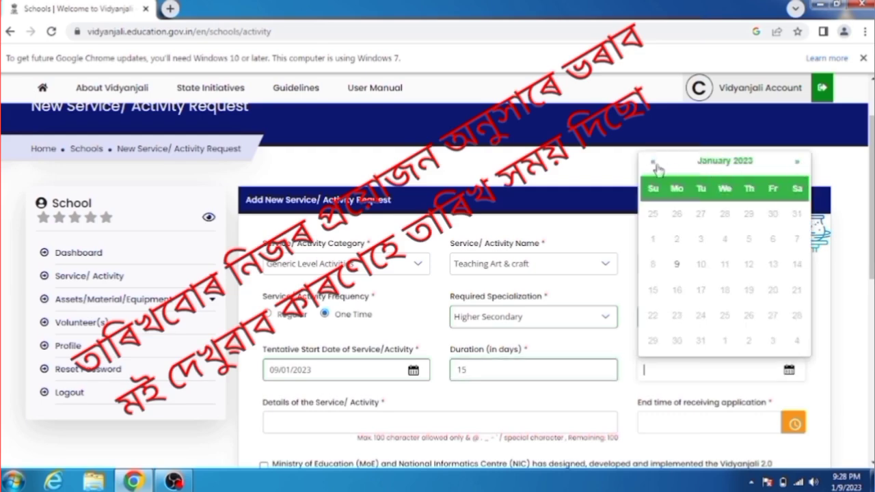
{"action": "left_click", "coordinate": [677, 266]}
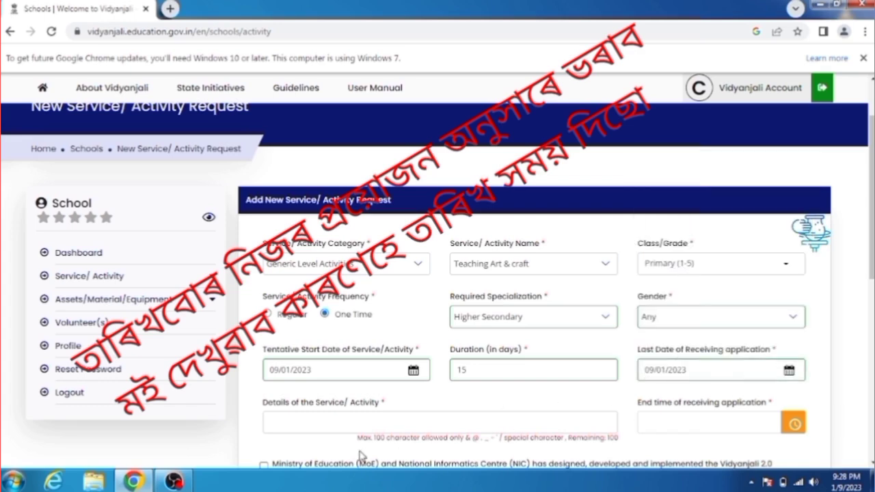
{"action": "left_click", "coordinate": [348, 425]}
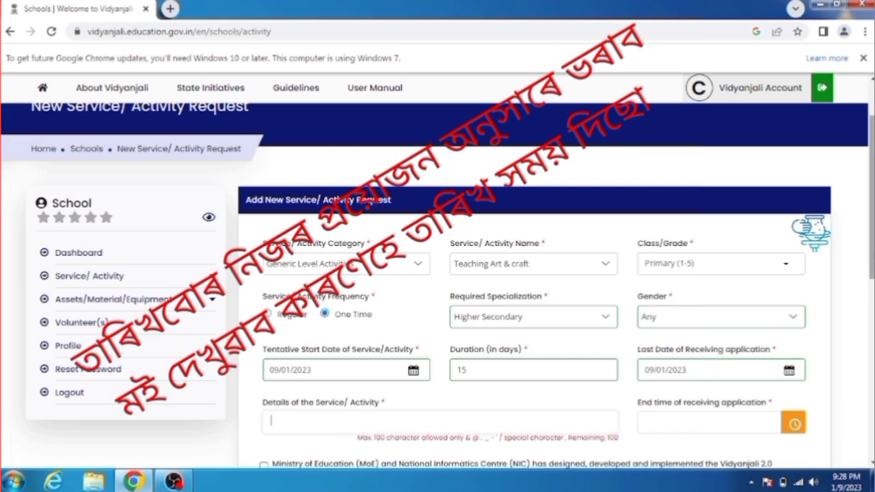
Enter 'good behaviour person' as the request details
{"action": "scroll", "coordinate": [585, 327], "scroll_direction": "down", "scroll_amount": 1}
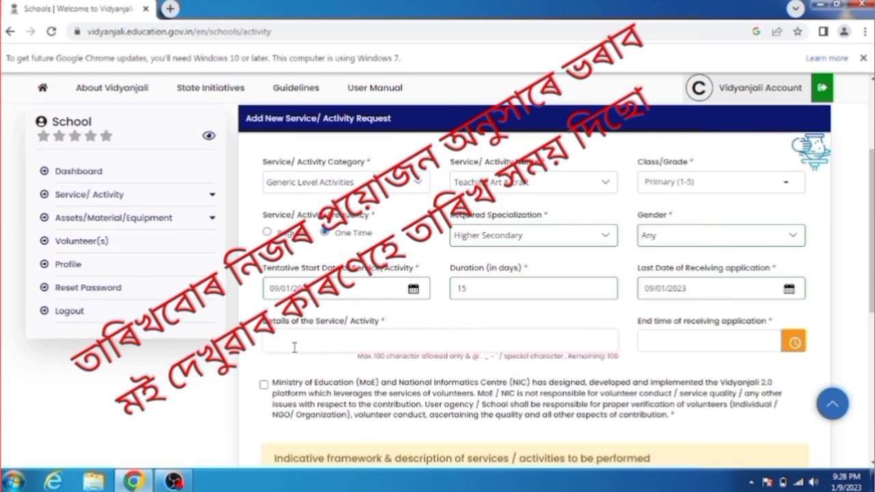
{"action": "type", "text": "S"}
{"action": "type", "text": "odn"}
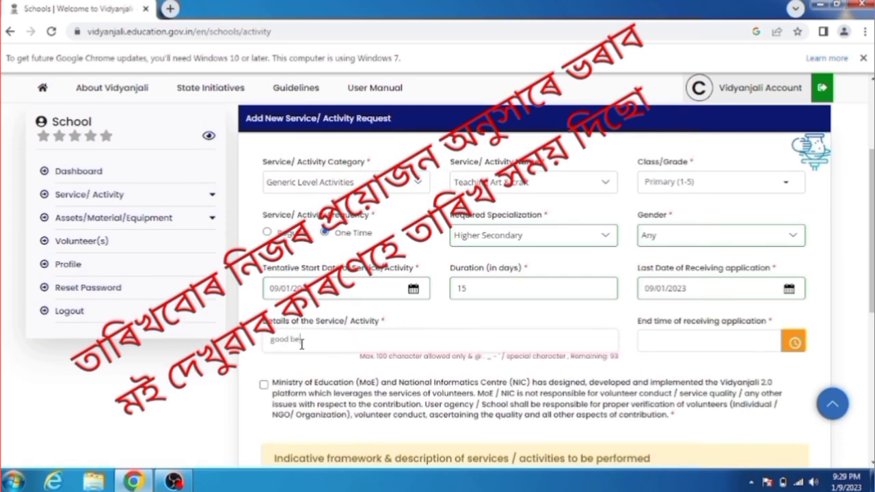
{"action": "type", "text": "aviour person"}
Set the application end time to 23:29 with the clock picker
{"action": "left_click", "coordinate": [716, 344]}
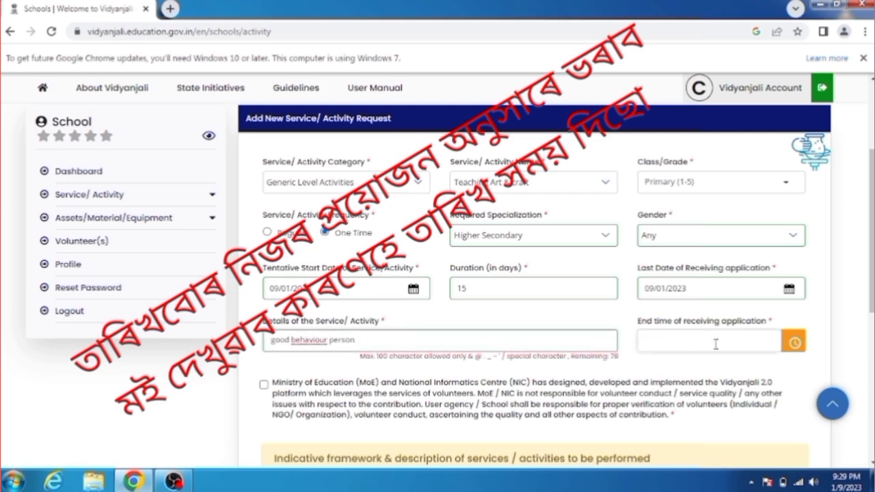
{"action": "left_click", "coordinate": [795, 346]}
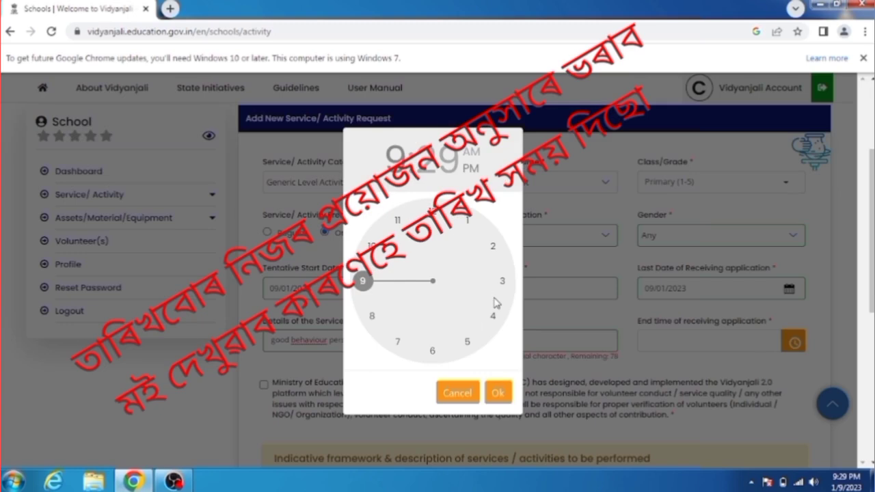
{"action": "left_click", "coordinate": [398, 220]}
{"action": "left_click", "coordinate": [498, 392]}
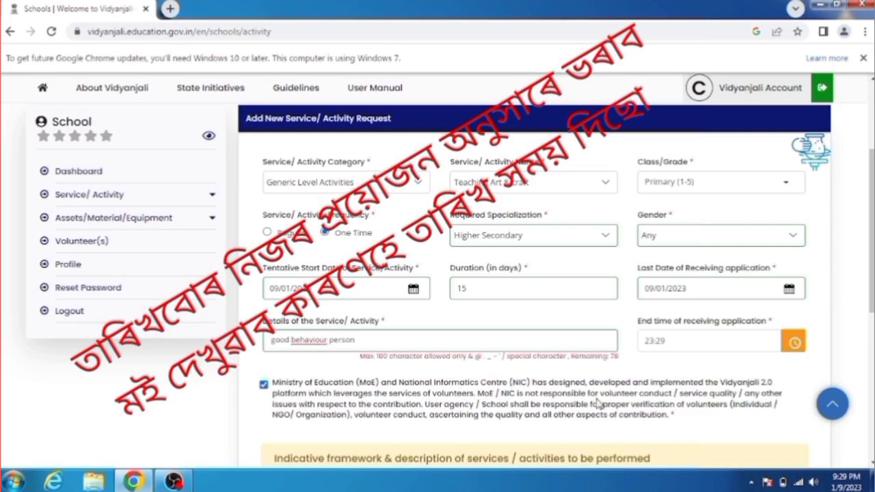
Accept the MoE/NIC consent declaration and save the request as a draft
{"action": "scroll", "coordinate": [859, 292], "scroll_direction": "down", "scroll_amount": 2}
{"action": "scroll", "coordinate": [538, 413], "scroll_direction": "down", "scroll_amount": 1}
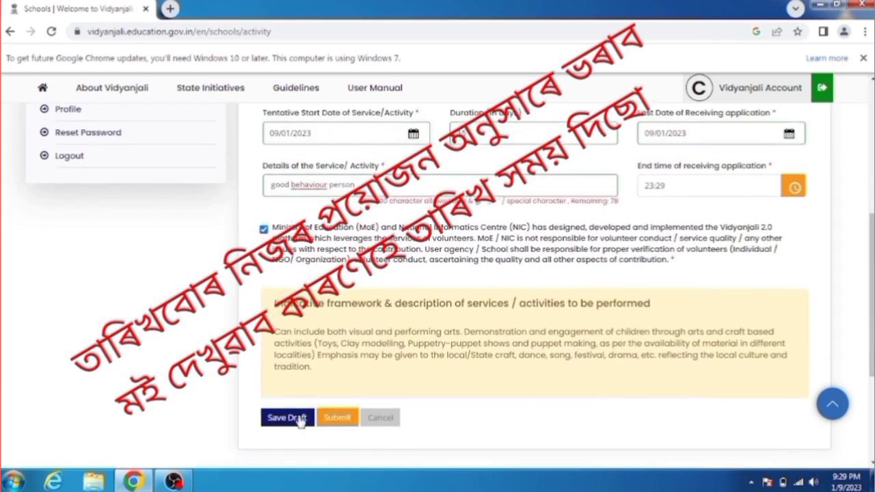
{"action": "left_click", "coordinate": [335, 418]}
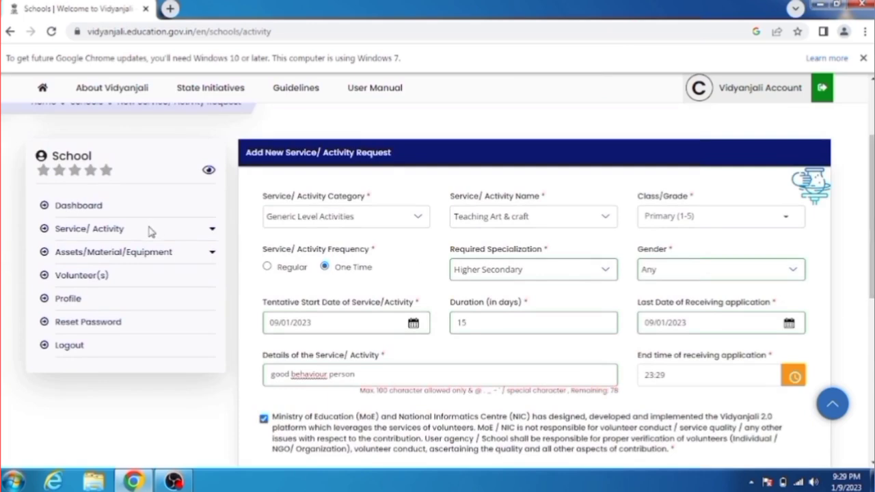
Open a blank New Assets/Material/Equipment Request form from the sidebar
{"action": "left_click", "coordinate": [166, 257]}
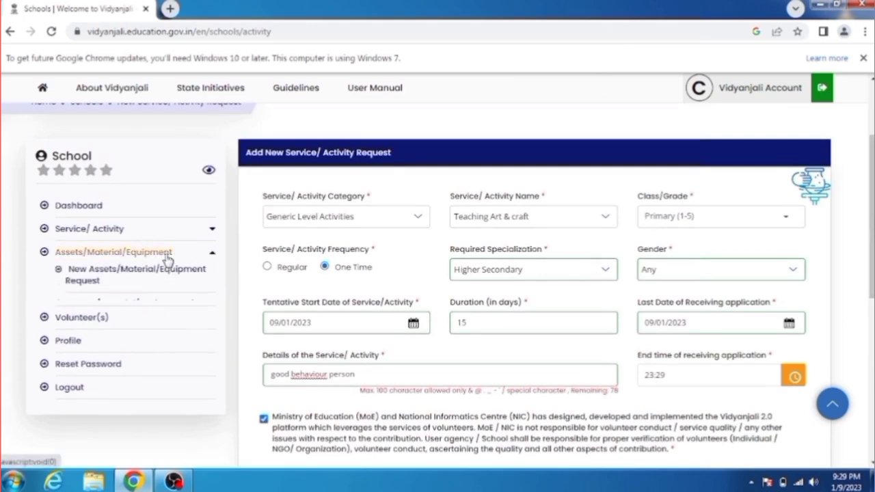
{"action": "left_click", "coordinate": [127, 277]}
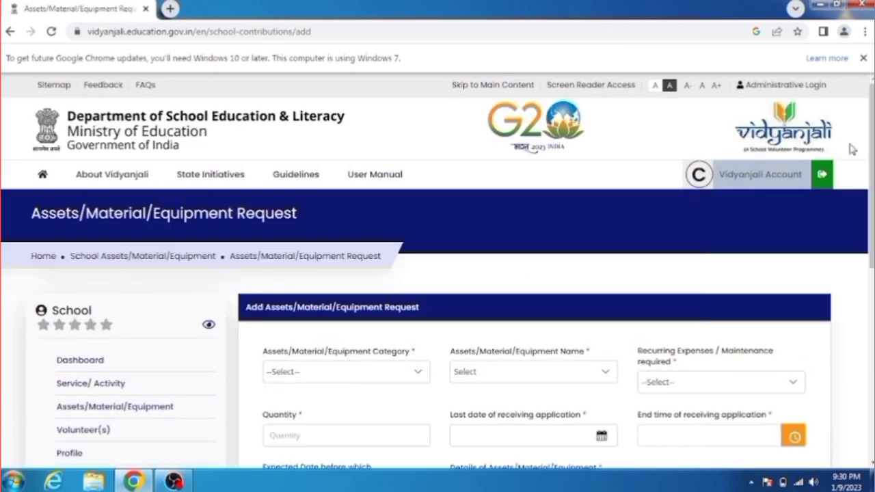
{"action": "scroll", "coordinate": [777, 161], "scroll_direction": "down", "scroll_amount": 3}
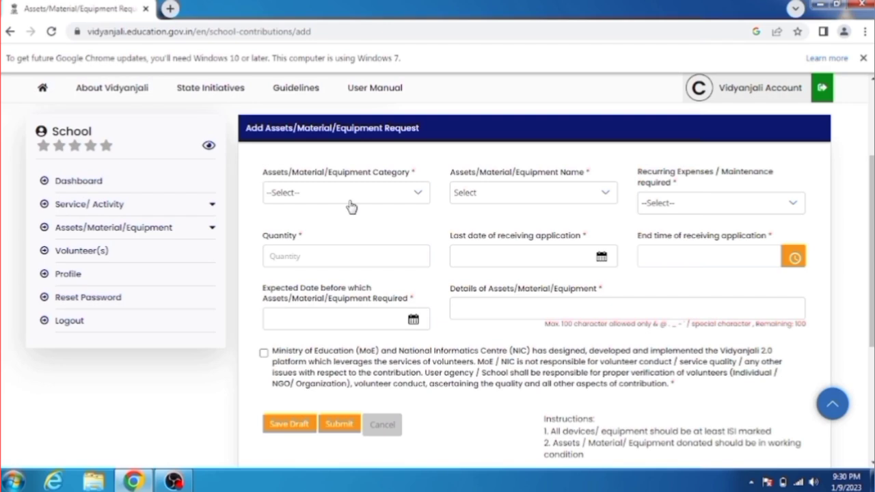
Try Basic Civil, then Basic Electrical Infrastructure as the category and view its items
{"action": "left_click", "coordinate": [352, 206]}
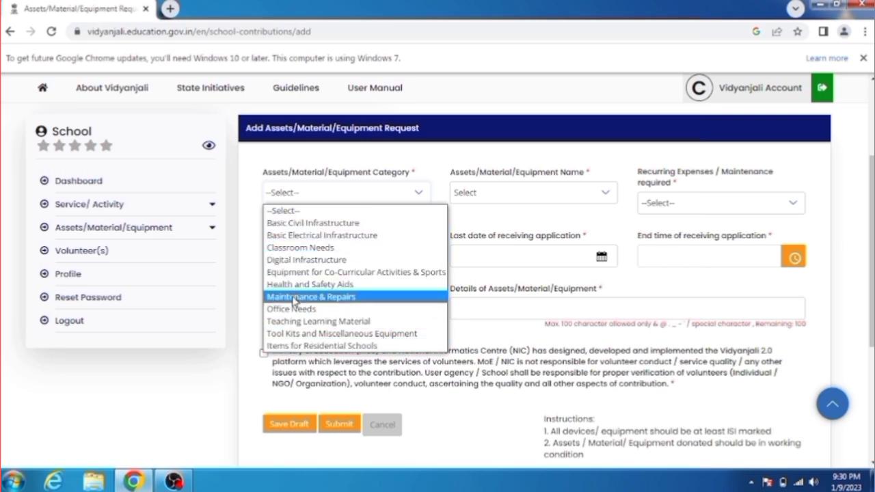
{"action": "left_click", "coordinate": [315, 222]}
{"action": "left_click", "coordinate": [325, 199]}
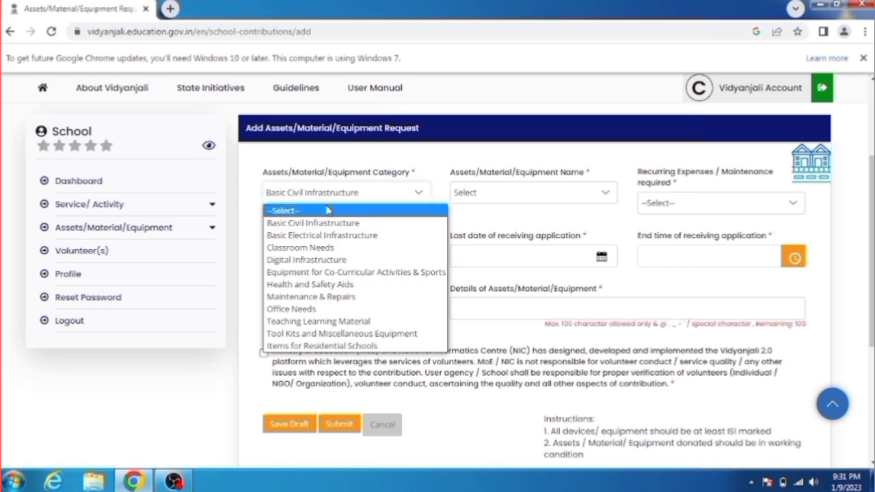
{"action": "left_click", "coordinate": [324, 235]}
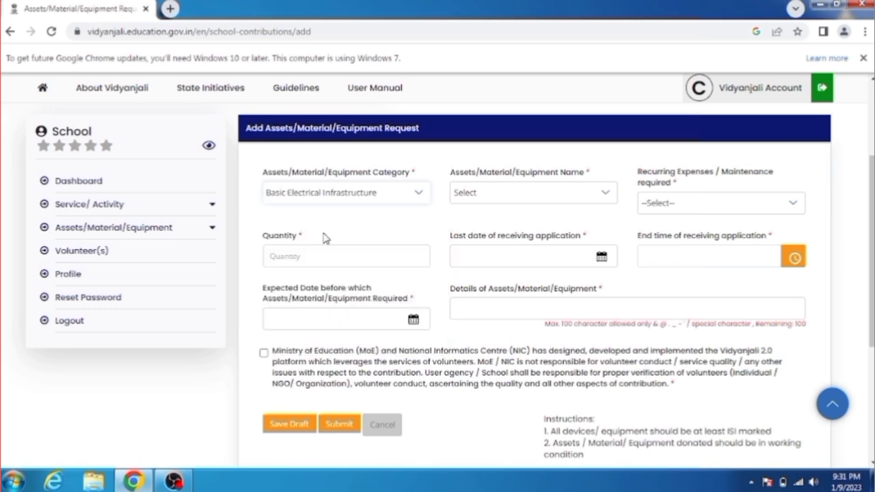
{"action": "left_click", "coordinate": [475, 200]}
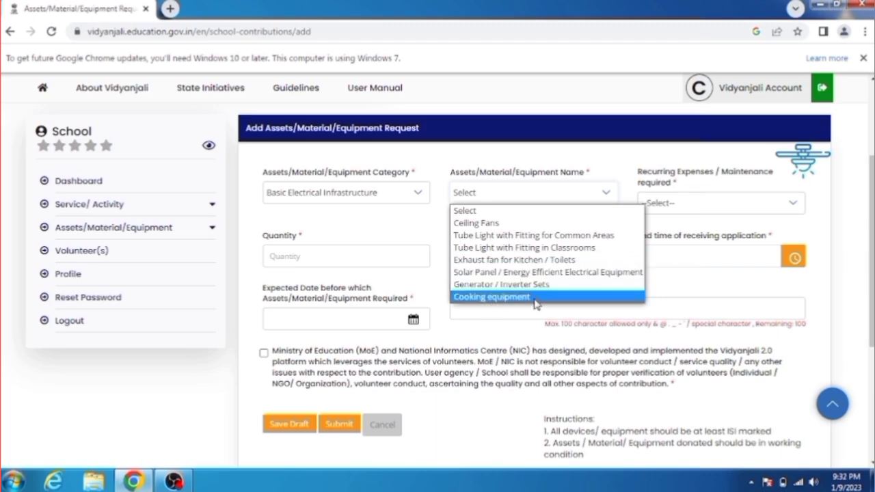
Switch through Digital Infrastructure to Equipment for Co-Curricular Activities & Sports and view its items
{"action": "left_click", "coordinate": [357, 200]}
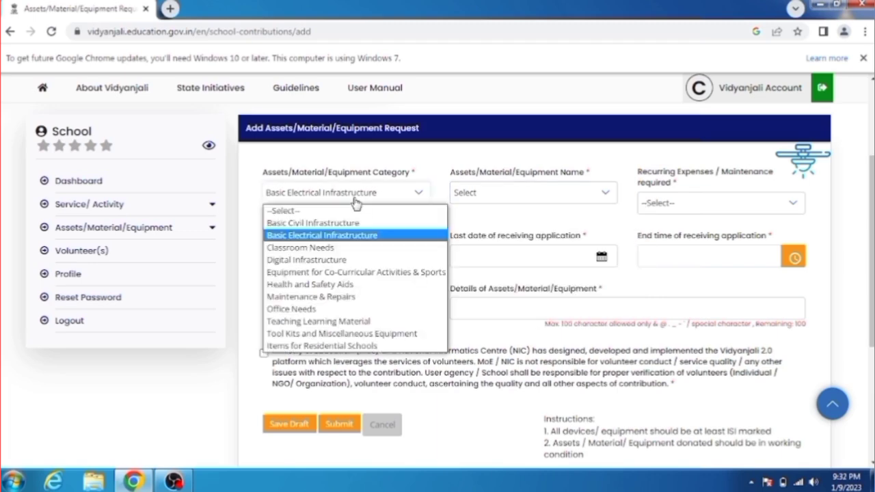
{"action": "left_click", "coordinate": [320, 259]}
{"action": "left_click", "coordinate": [514, 199]}
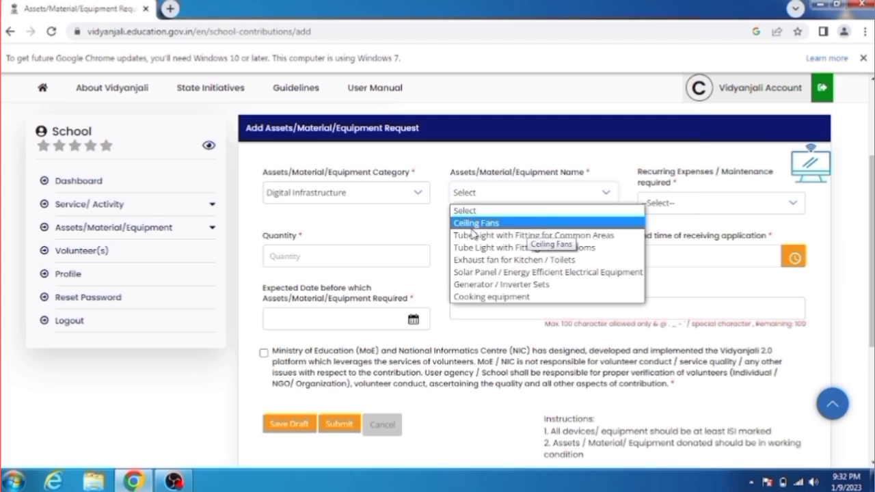
{"action": "left_click", "coordinate": [359, 197]}
{"action": "left_click", "coordinate": [347, 196]}
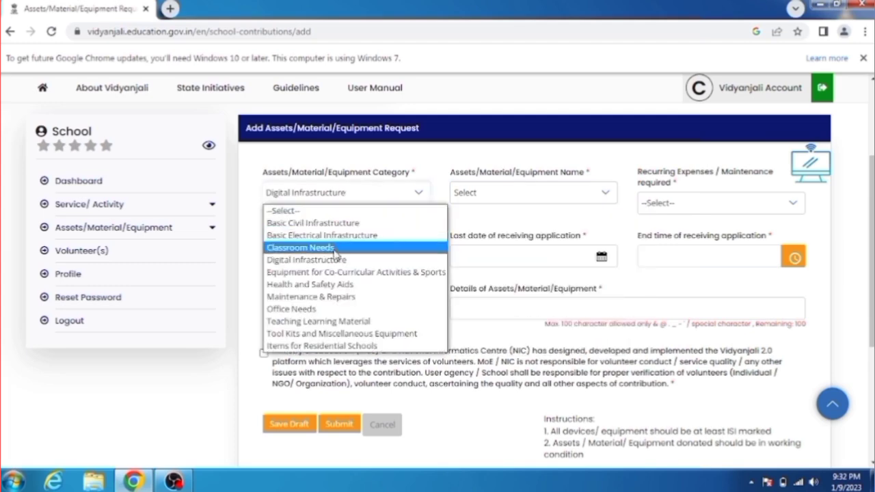
{"action": "left_click", "coordinate": [342, 271]}
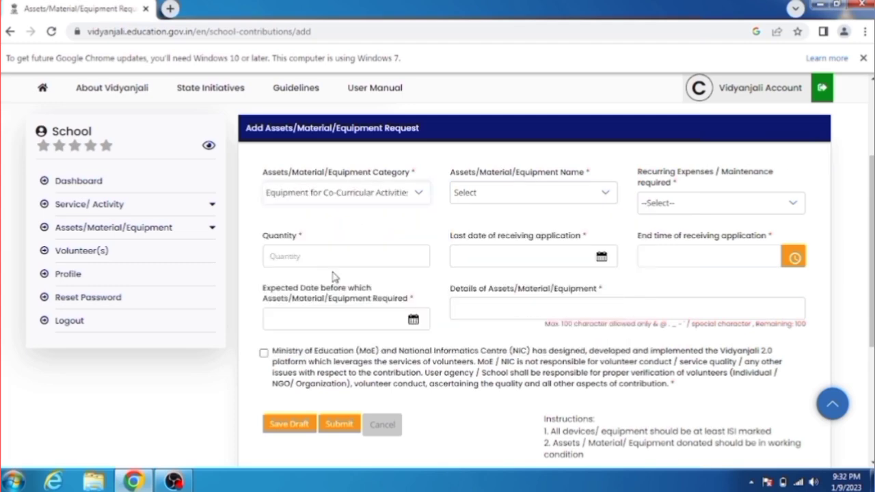
{"action": "left_click", "coordinate": [467, 196]}
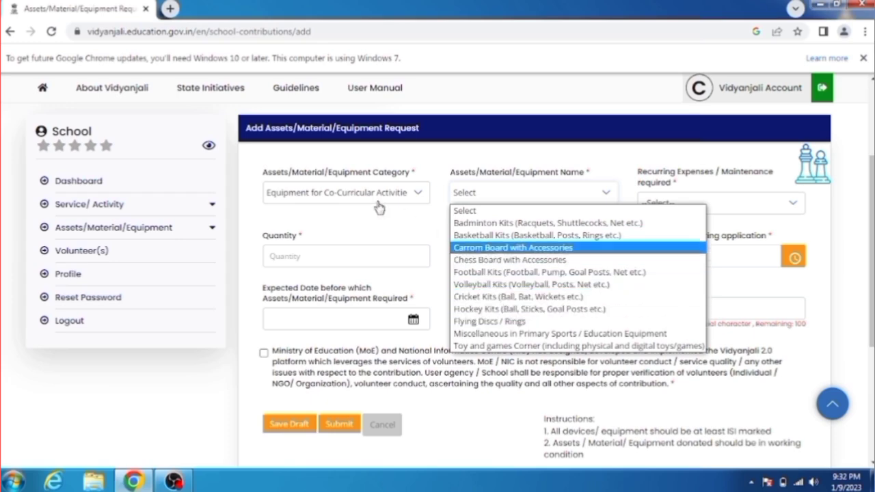
Try the Health and Safety Aids category and view its items
{"action": "left_click", "coordinate": [333, 197]}
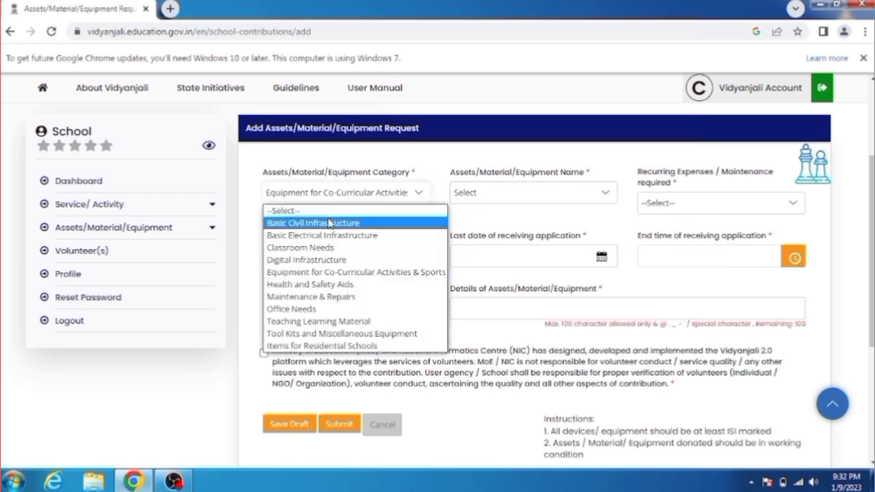
{"action": "left_click", "coordinate": [333, 284]}
{"action": "left_click", "coordinate": [491, 205]}
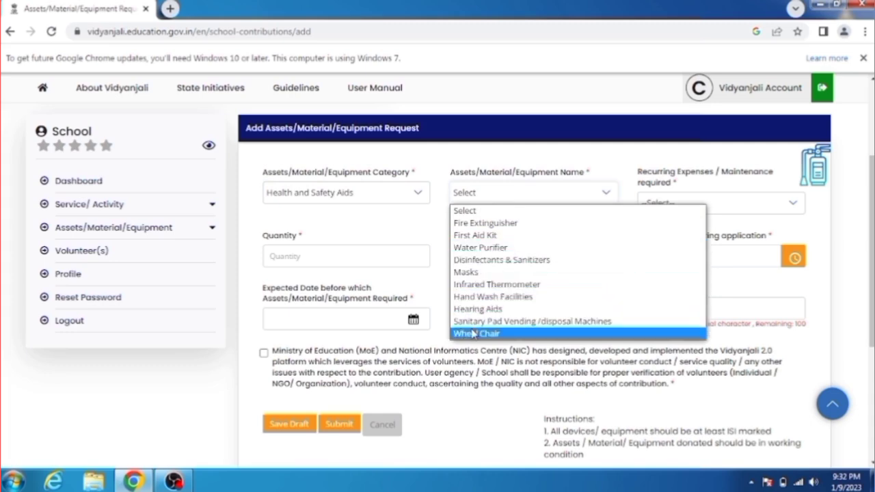
{"action": "left_click", "coordinate": [357, 197]}
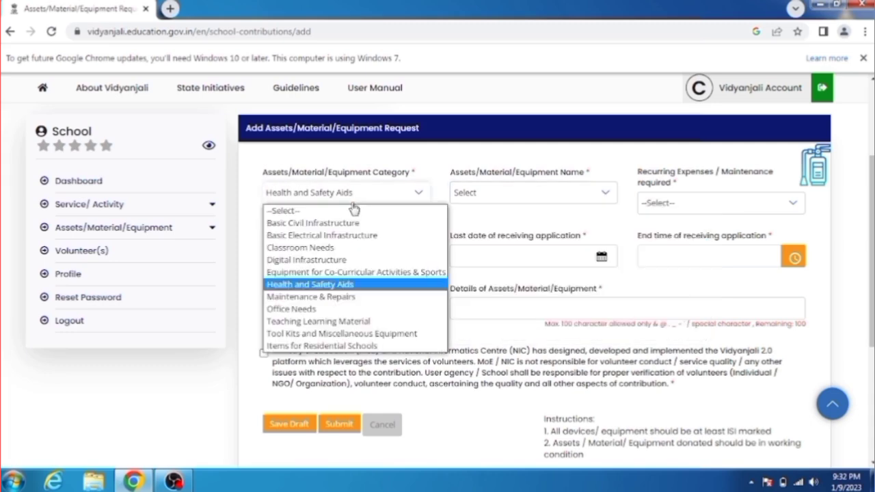
{"action": "left_click", "coordinate": [305, 198]}
Try Maintenance & Repairs, then settle on Basic Electrical Infrastructure and view its items
{"action": "left_click", "coordinate": [304, 195]}
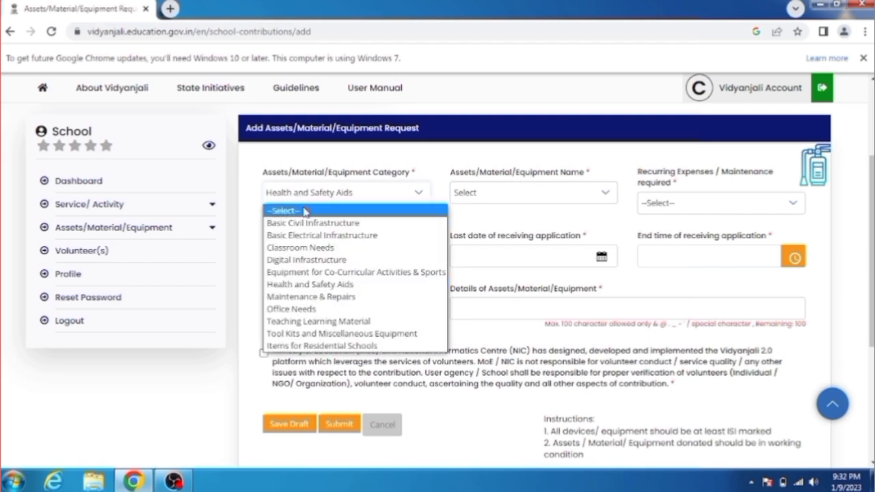
{"action": "left_click", "coordinate": [311, 300]}
{"action": "left_click", "coordinate": [477, 195]}
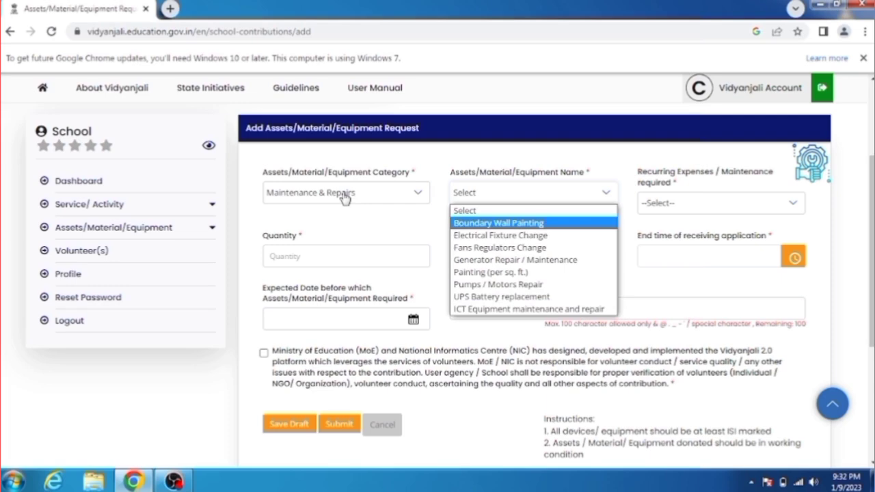
{"action": "left_click", "coordinate": [345, 194]}
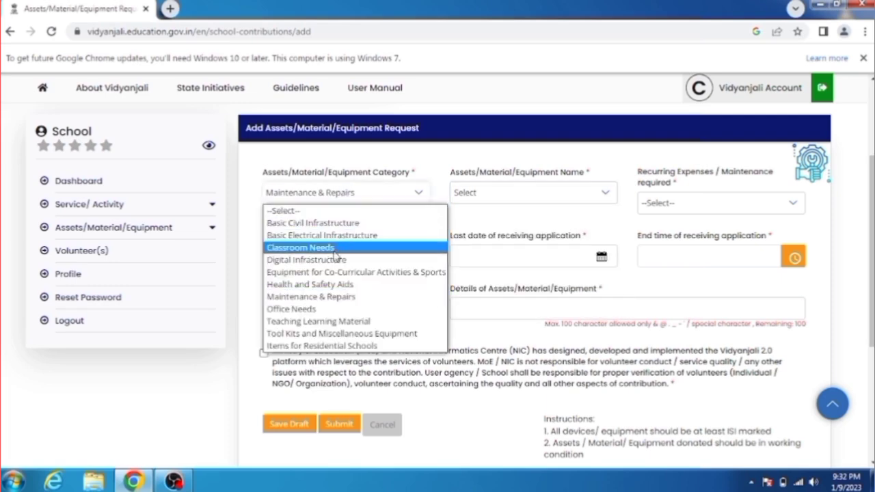
{"action": "left_click", "coordinate": [311, 235]}
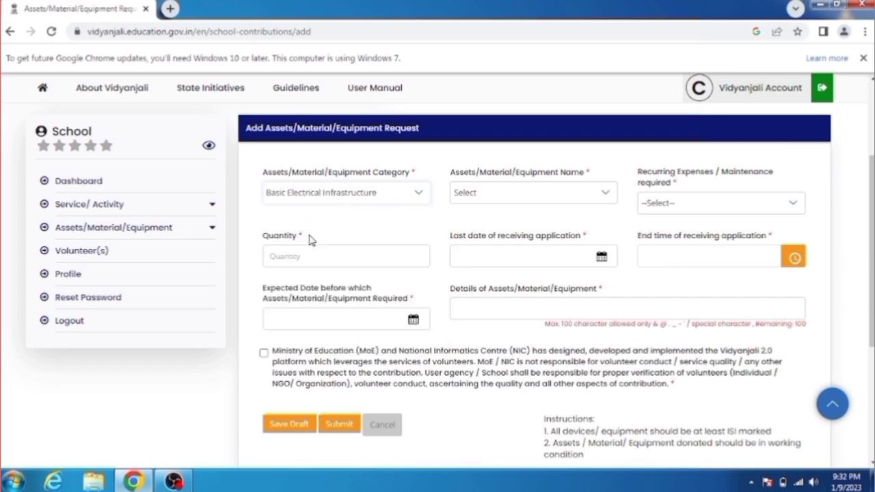
{"action": "left_click", "coordinate": [470, 200]}
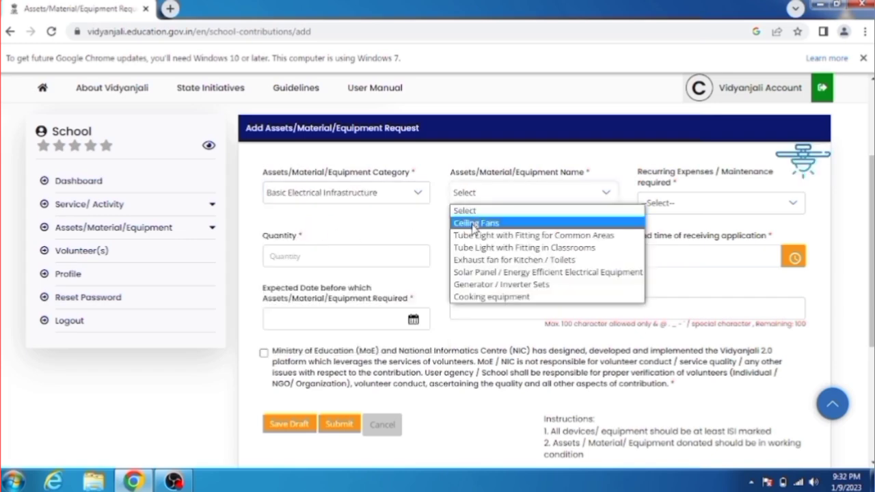
Choose Ceiling Fans as the item with recurring maintenance Not applicable
{"action": "left_click", "coordinate": [472, 224]}
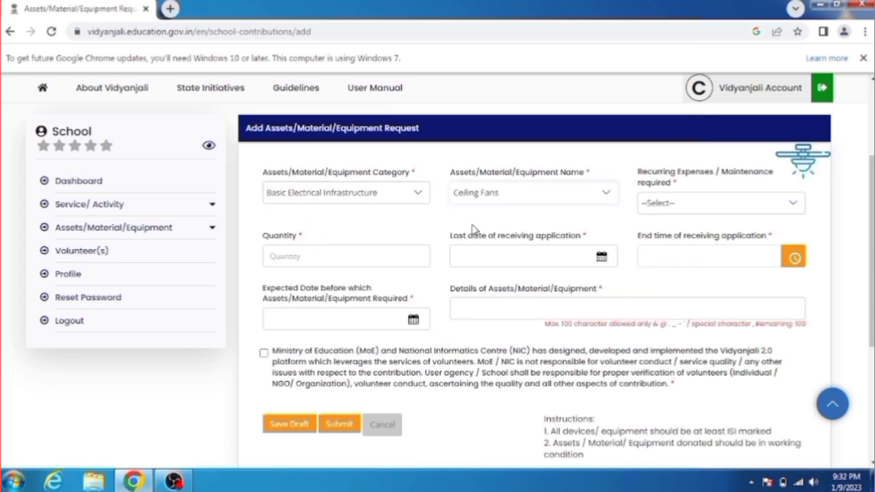
{"action": "left_click", "coordinate": [703, 205]}
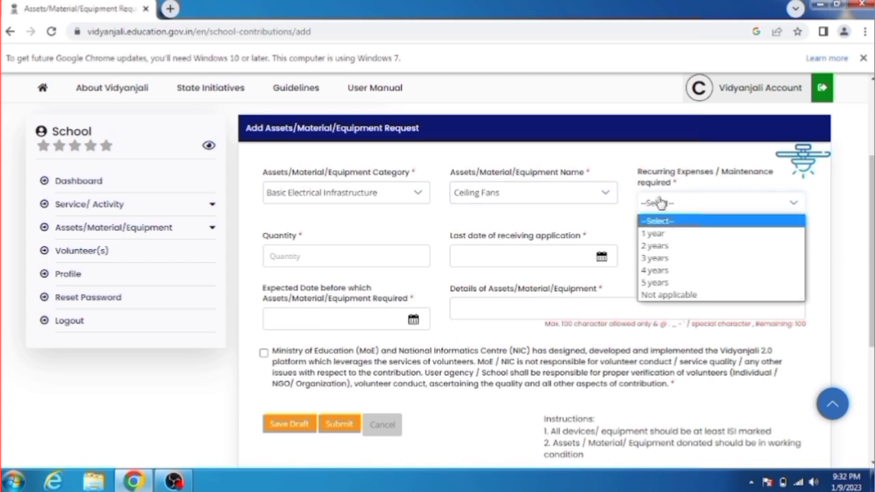
{"action": "left_click", "coordinate": [664, 294]}
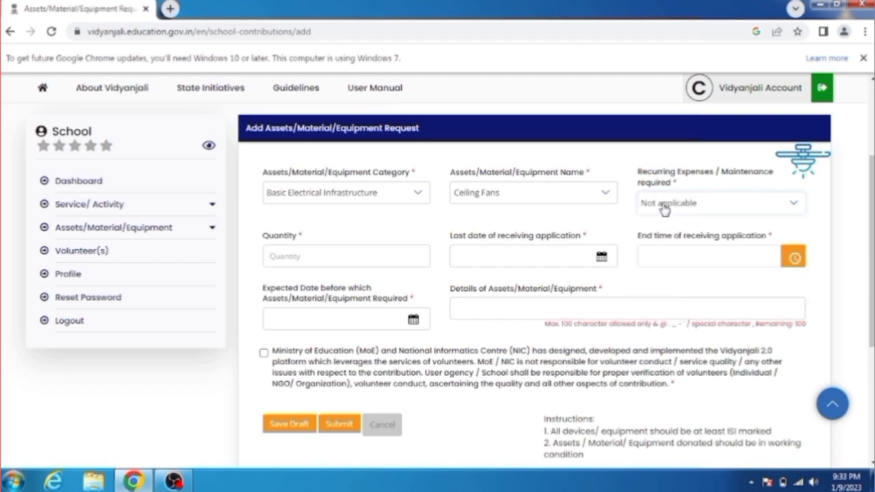
Enter quantity 3 and set the last application date to 20/01/2023
{"action": "left_click", "coordinate": [291, 255]}
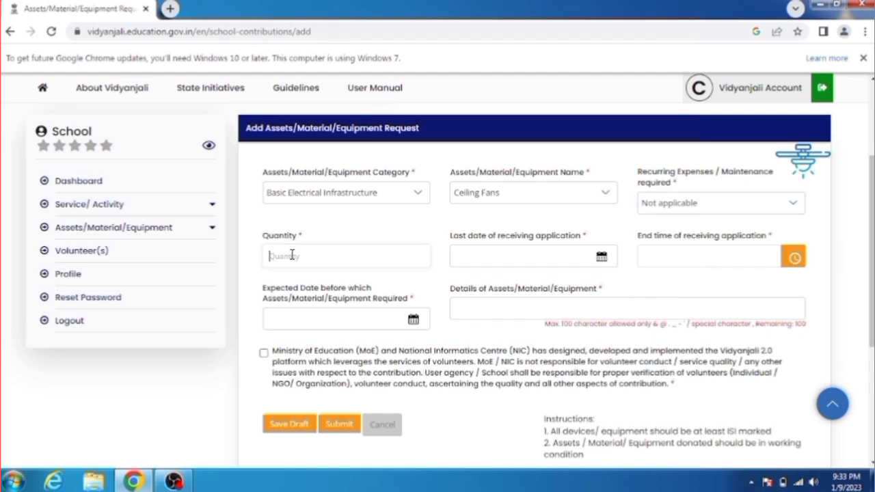
{"action": "type", "text": "4"}
{"action": "key", "text": "BackSpace"}
{"action": "type", "text": "3"}
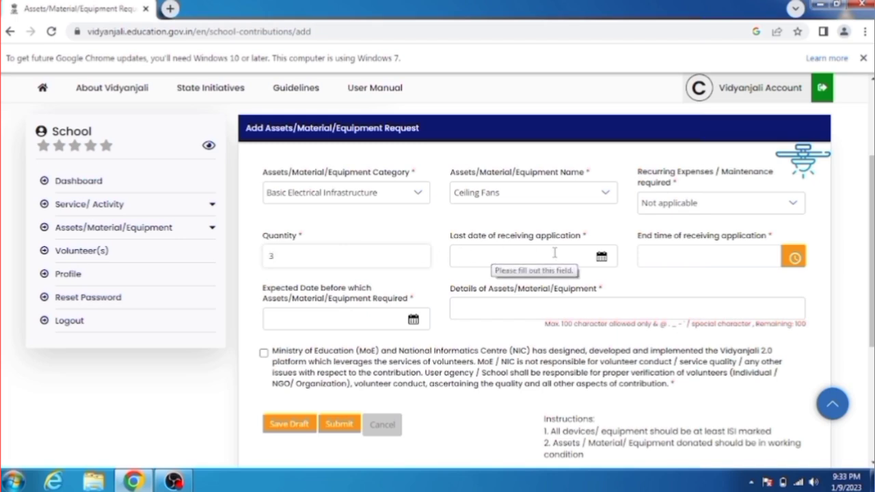
{"action": "left_click", "coordinate": [578, 258]}
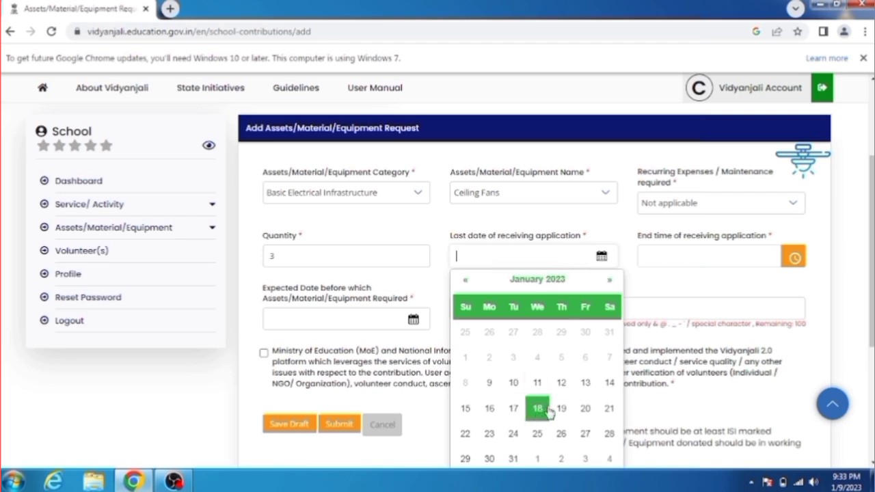
{"action": "left_click", "coordinate": [585, 411]}
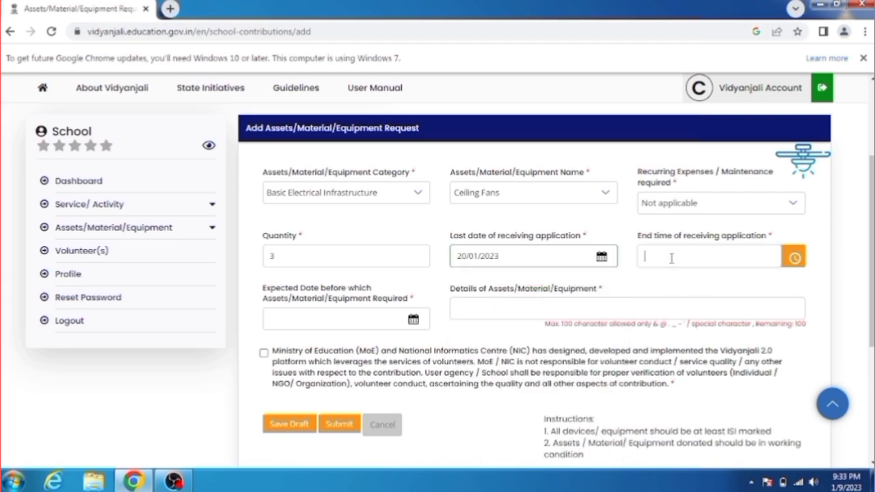
Set the application end time to 11:50 AM using the clock picker
{"action": "left_click", "coordinate": [793, 259]}
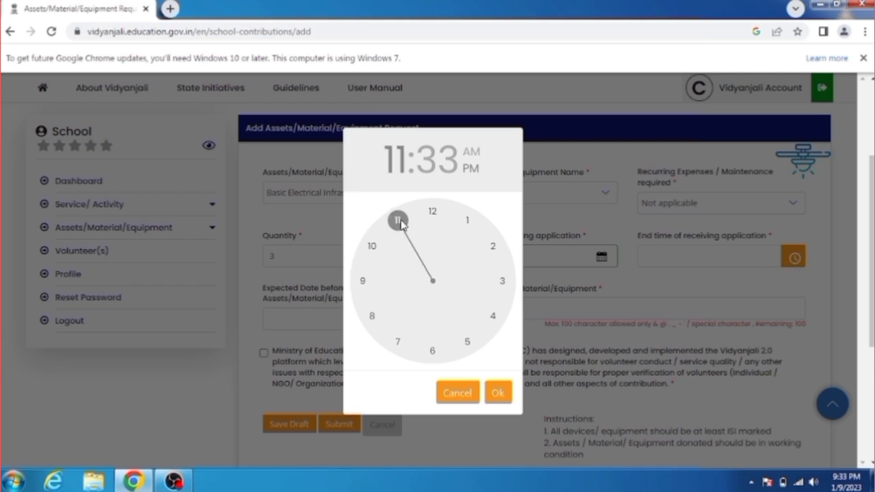
{"action": "left_click", "coordinate": [398, 221]}
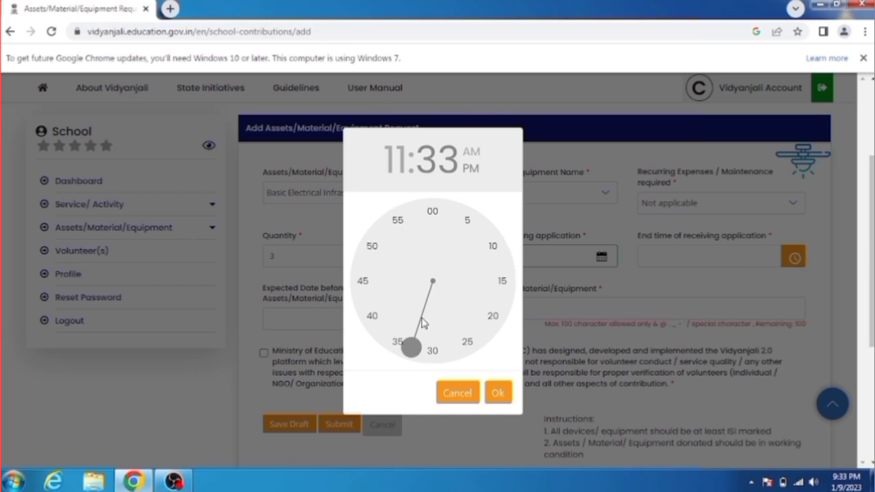
{"action": "left_click", "coordinate": [457, 393]}
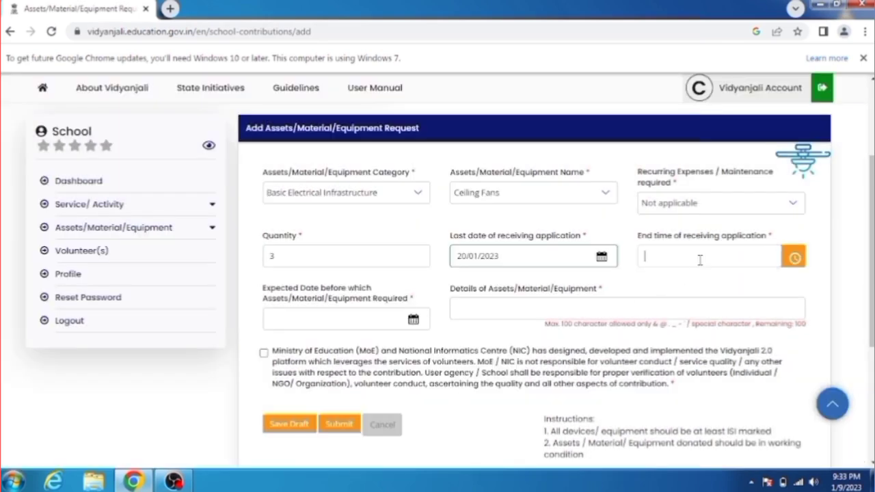
{"action": "left_click", "coordinate": [792, 257]}
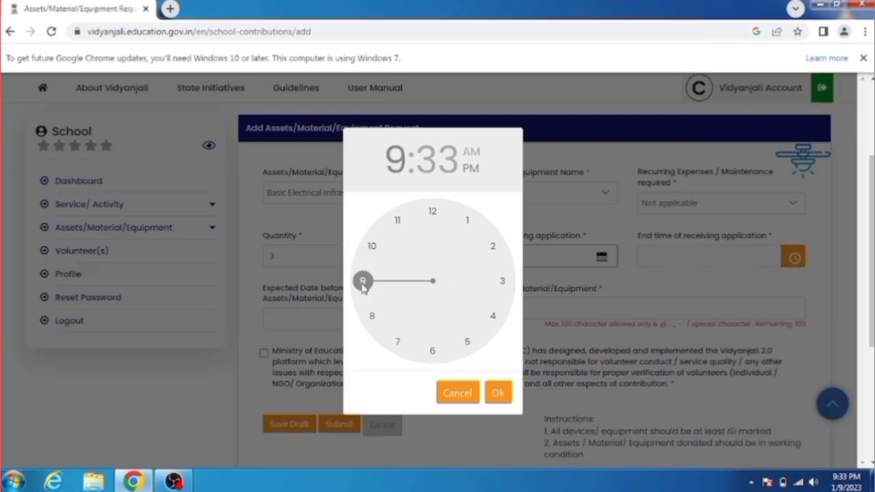
{"action": "left_click_drag", "start_coordinate": [362, 286], "coordinate": [397, 220]}
{"action": "left_click_drag", "start_coordinate": [487, 236], "coordinate": [374, 254]}
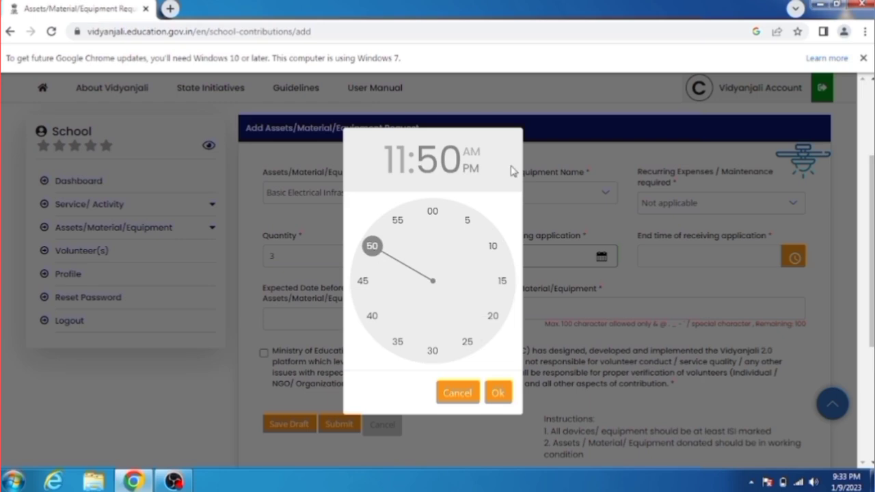
{"action": "left_click", "coordinate": [477, 154]}
{"action": "left_click", "coordinate": [495, 394]}
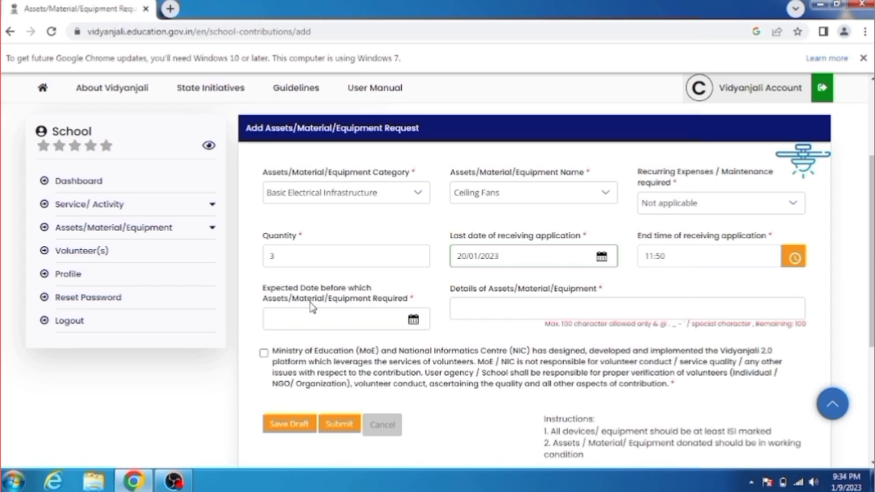
{"action": "left_click", "coordinate": [413, 320]}
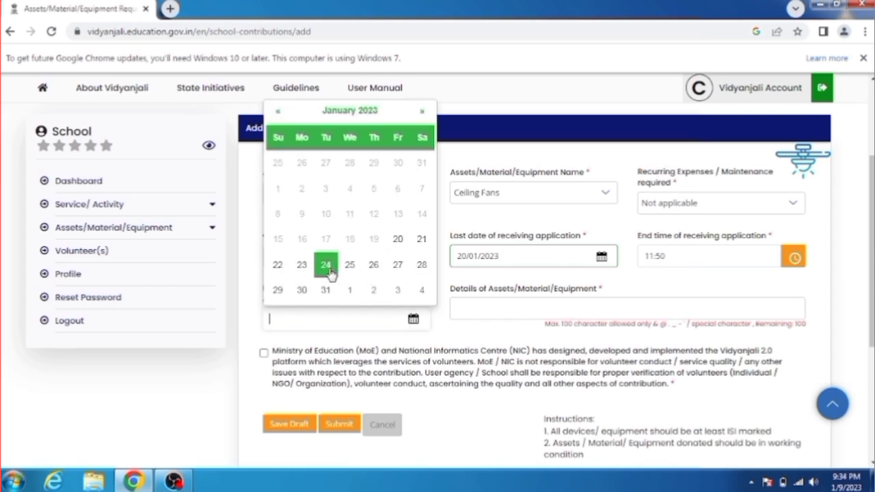
Set the expected date to 20/01/2023 and enter details 'three fans are required for a hot day'
{"action": "left_click", "coordinate": [397, 239]}
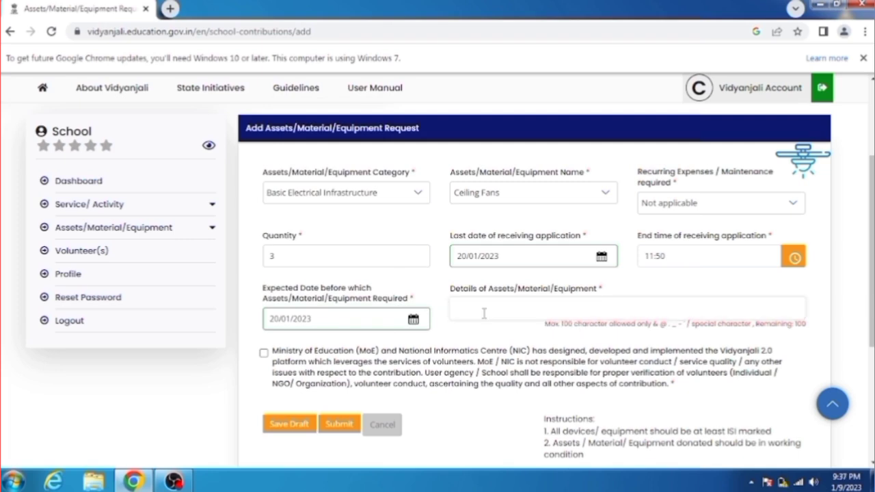
{"action": "left_click", "coordinate": [484, 312]}
{"action": "type", "text": "I"}
{"action": "type", "text": "hree"}
{"action": "type", "text": " fan"}
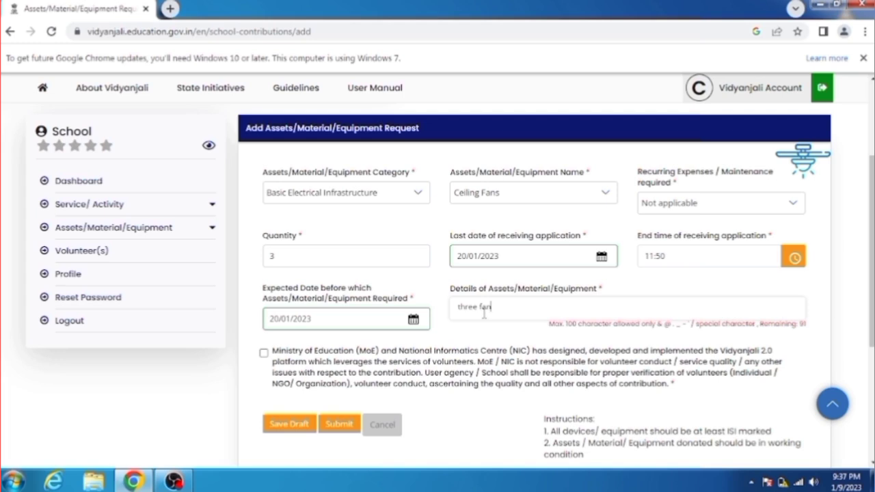
{"action": "type", "text": "s are"}
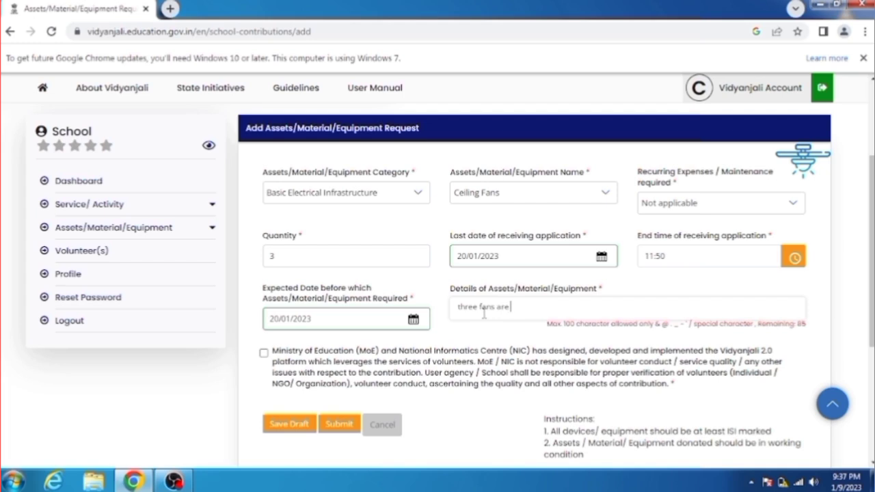
{"action": "type", "text": " requ"}
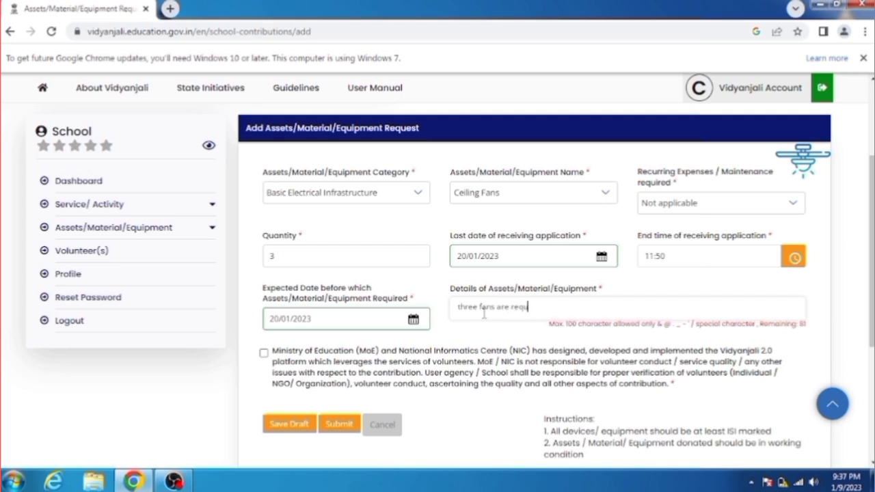
{"action": "type", "text": "ired for"}
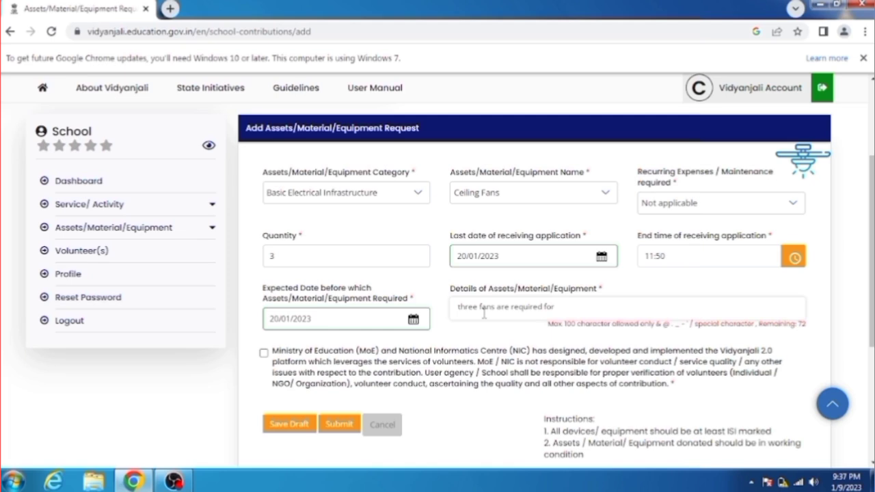
{"action": "type", "text": "a hot day"}
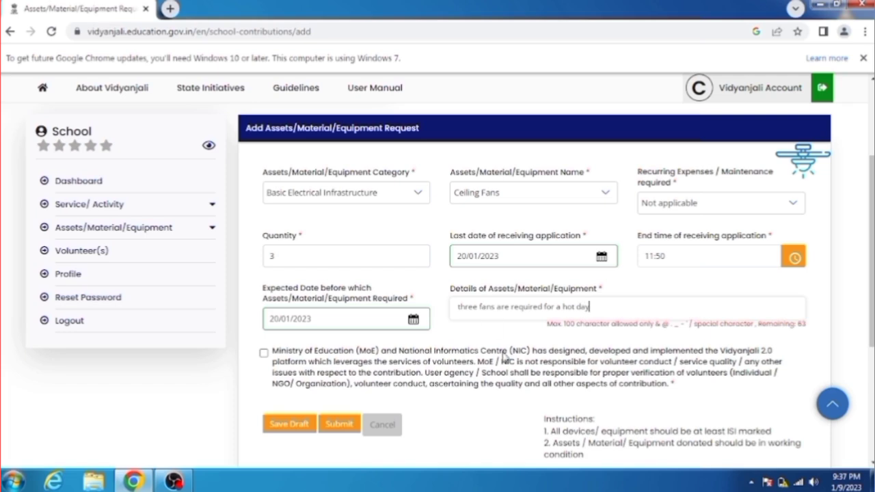
{"action": "left_click", "coordinate": [503, 339]}
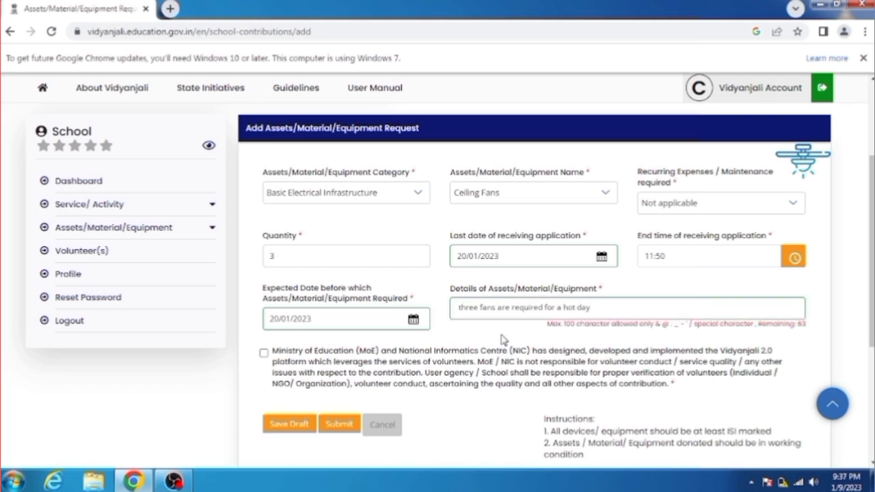
Accept the consent statement and submit the Ceiling Fans request
{"action": "left_click", "coordinate": [265, 353]}
{"action": "scroll", "coordinate": [709, 335], "scroll_direction": "down", "scroll_amount": 2}
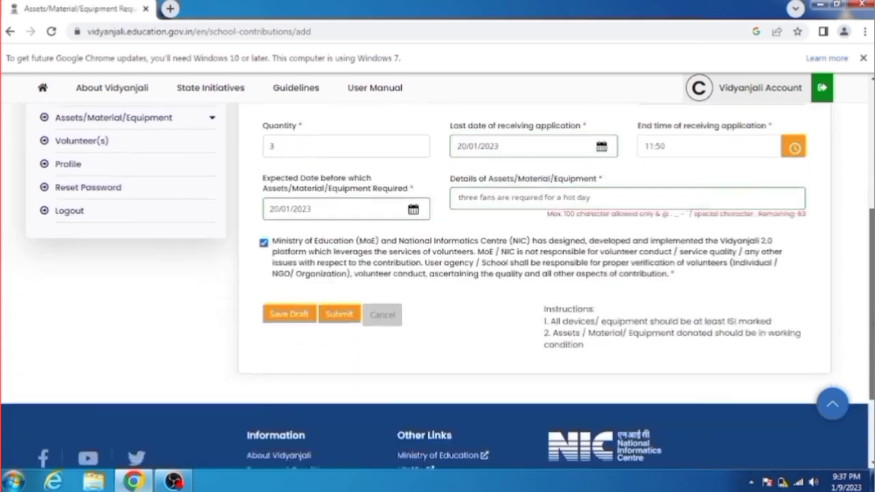
{"action": "left_click", "coordinate": [340, 291]}
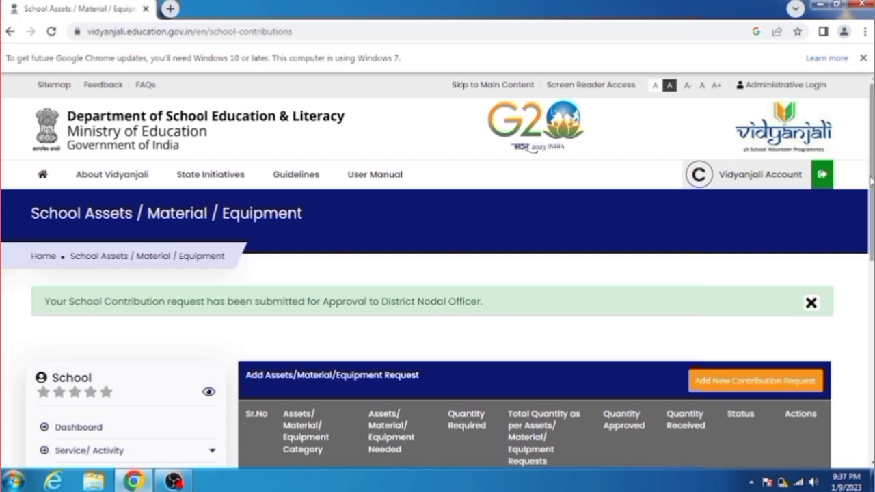
View the approved Ceiling Fans request, then return to the dashboard showing 1 approved asset request
{"action": "scroll", "coordinate": [832, 198], "scroll_direction": "down", "scroll_amount": 3}
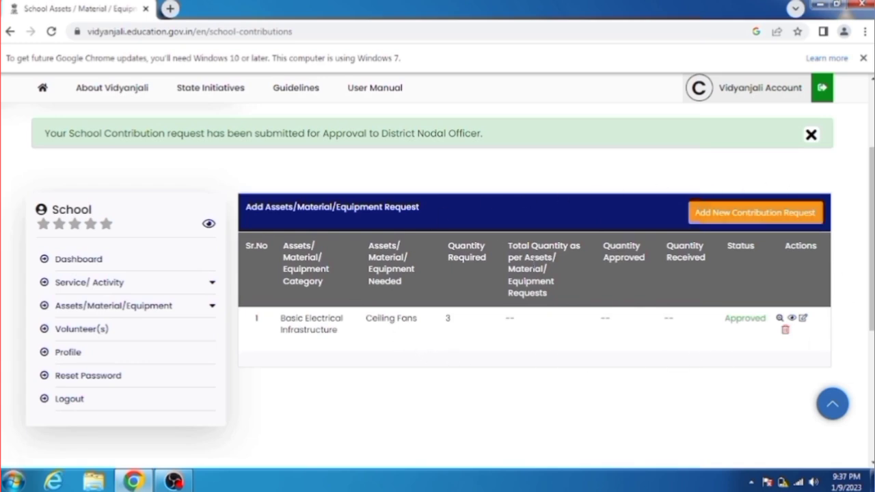
{"action": "left_click", "coordinate": [793, 319]}
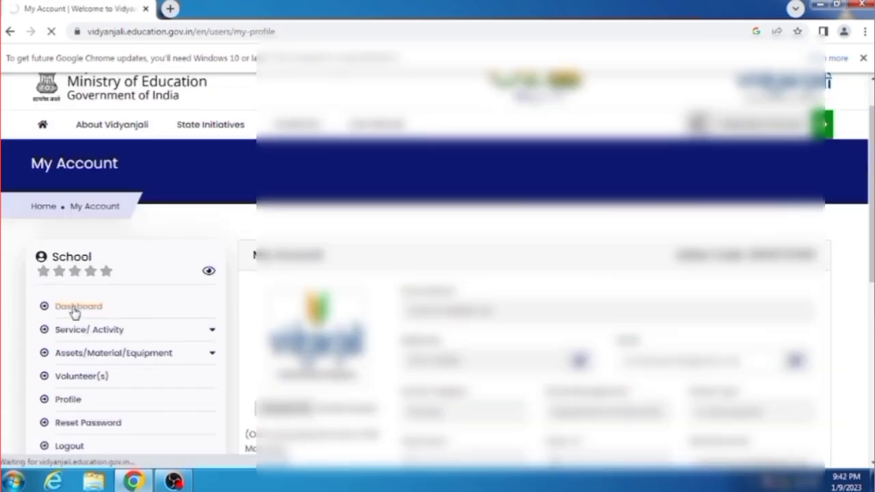
{"action": "left_click", "coordinate": [74, 308]}
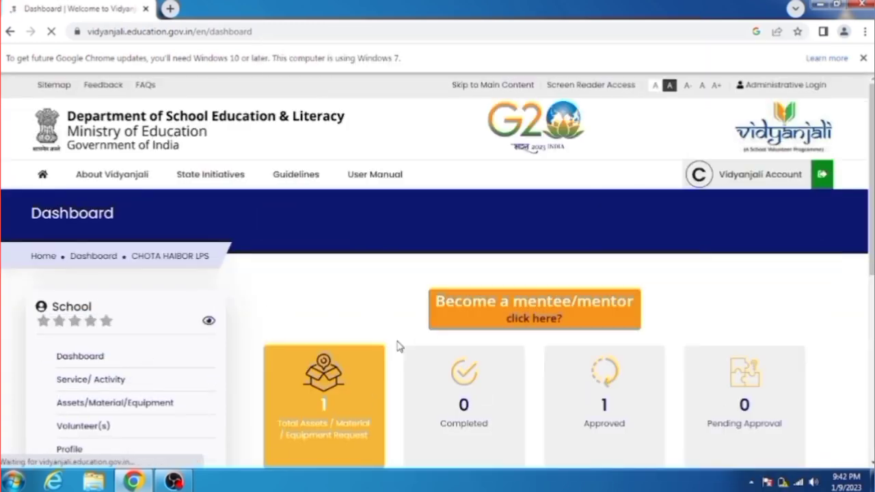
{"action": "scroll", "coordinate": [433, 383], "scroll_direction": "down", "scroll_amount": 1}
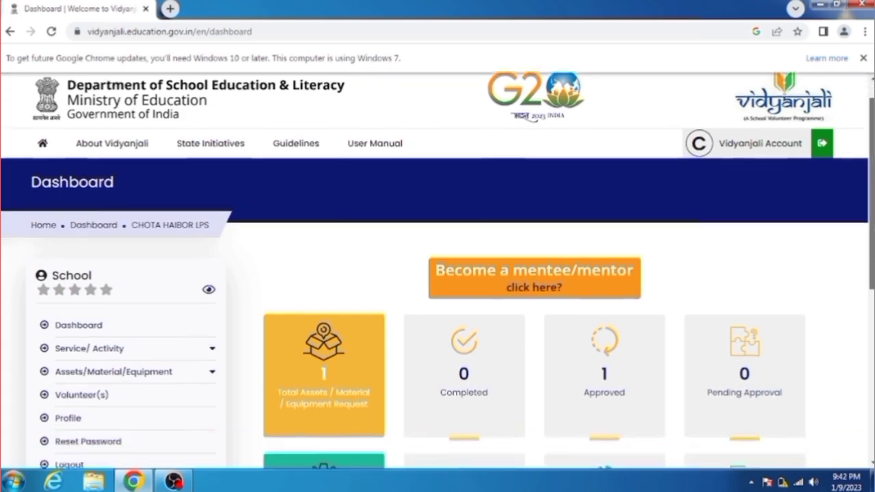
{"action": "scroll", "coordinate": [594, 260], "scroll_direction": "down", "scroll_amount": 3}
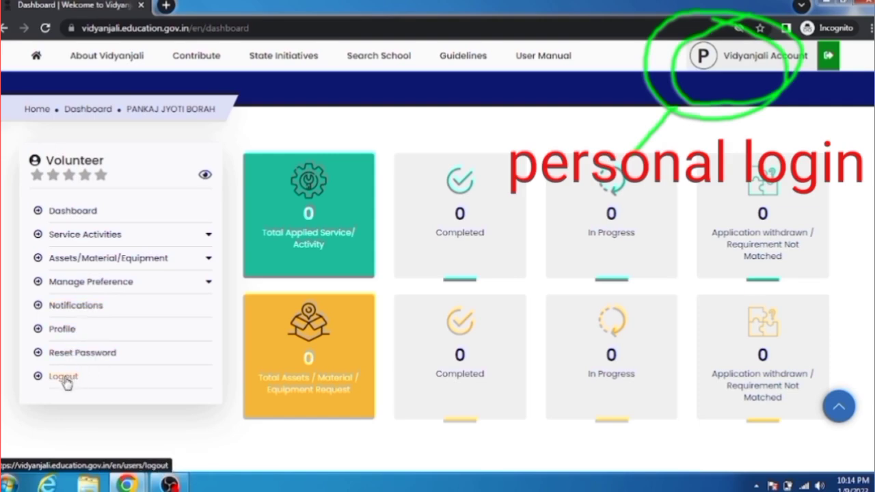
Open Manage Preference > Assets/Material/Equipment to see Ceiling Fans as the saved interest
{"action": "left_click", "coordinate": [88, 285]}
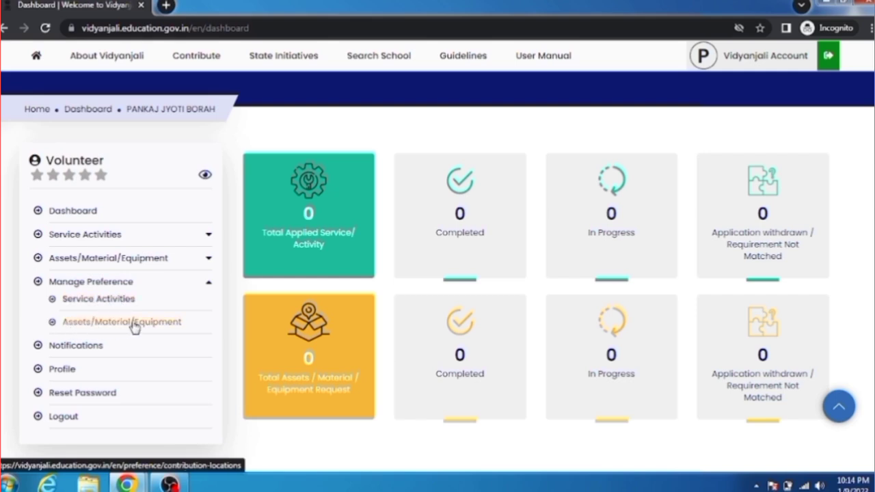
{"action": "left_click", "coordinate": [134, 328]}
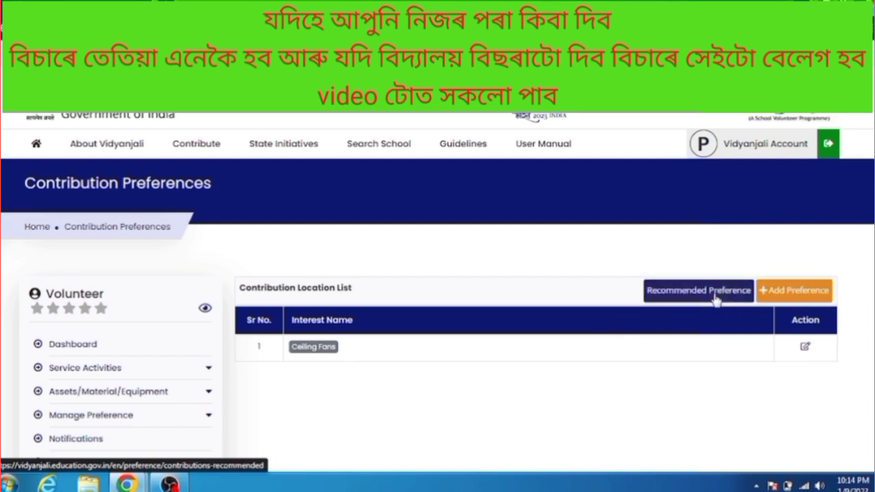
{"action": "left_click", "coordinate": [791, 294]}
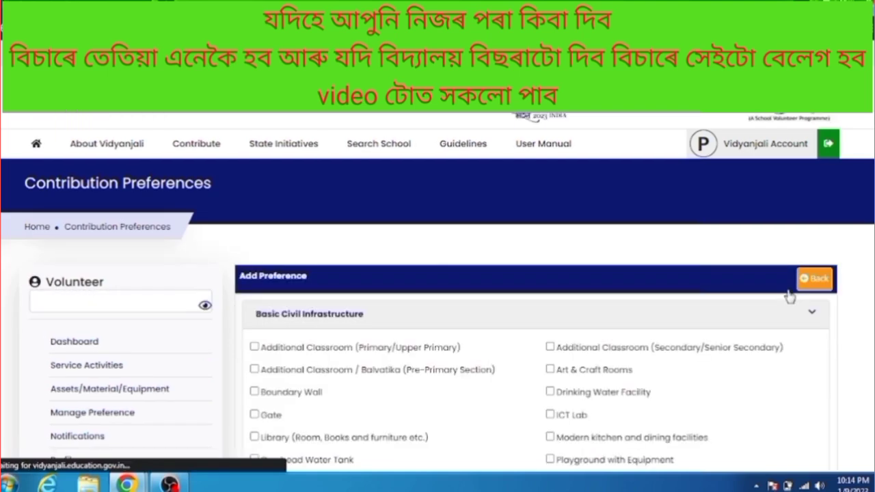
{"action": "scroll", "coordinate": [438, 307], "scroll_direction": "down", "scroll_amount": 2}
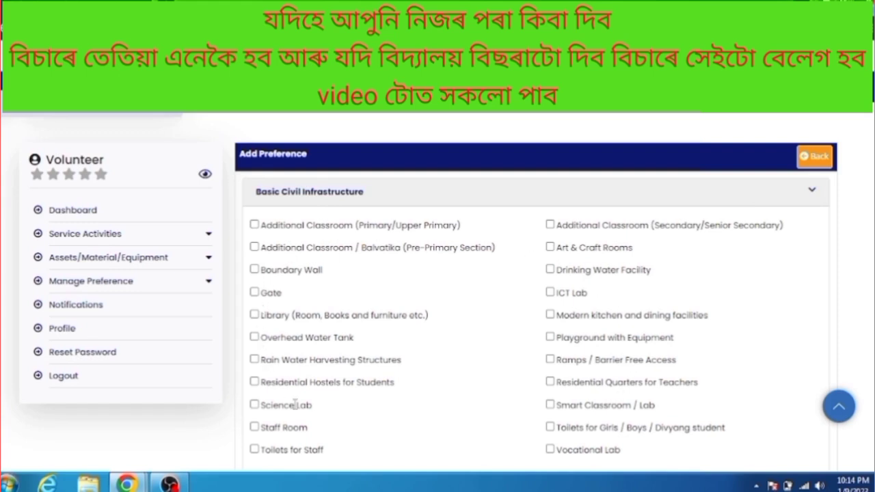
{"action": "scroll", "coordinate": [459, 362], "scroll_direction": "down", "scroll_amount": 2}
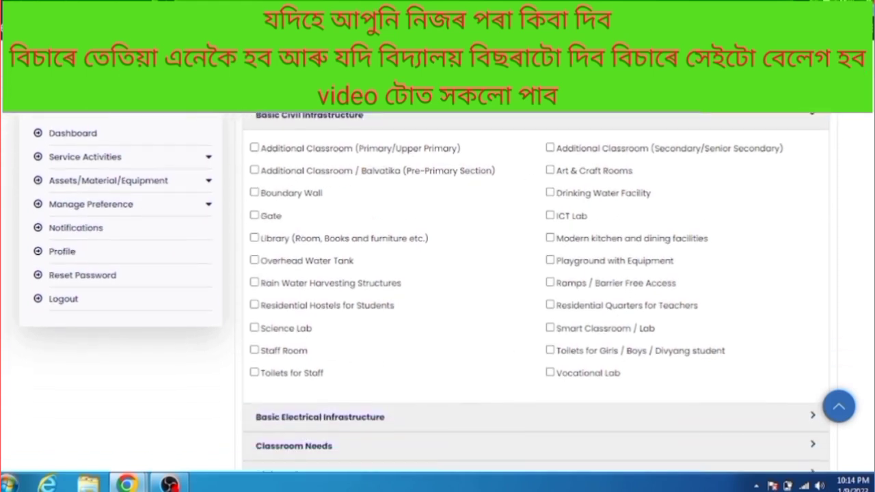
{"action": "left_click", "coordinate": [326, 403]}
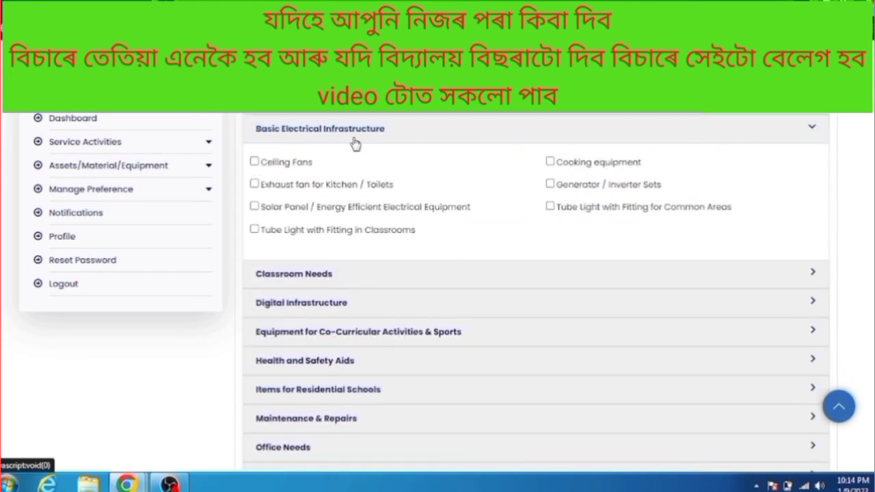
{"action": "left_click", "coordinate": [305, 273]}
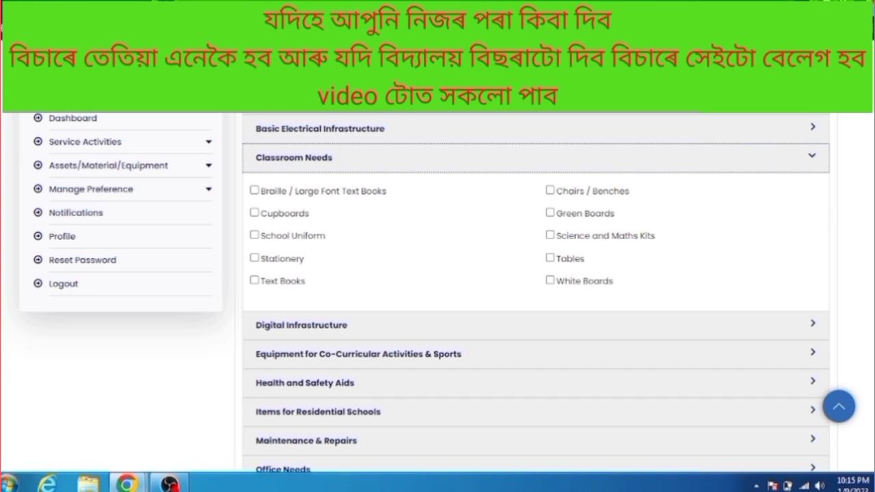
{"action": "scroll", "coordinate": [533, 288], "scroll_direction": "down", "scroll_amount": 2}
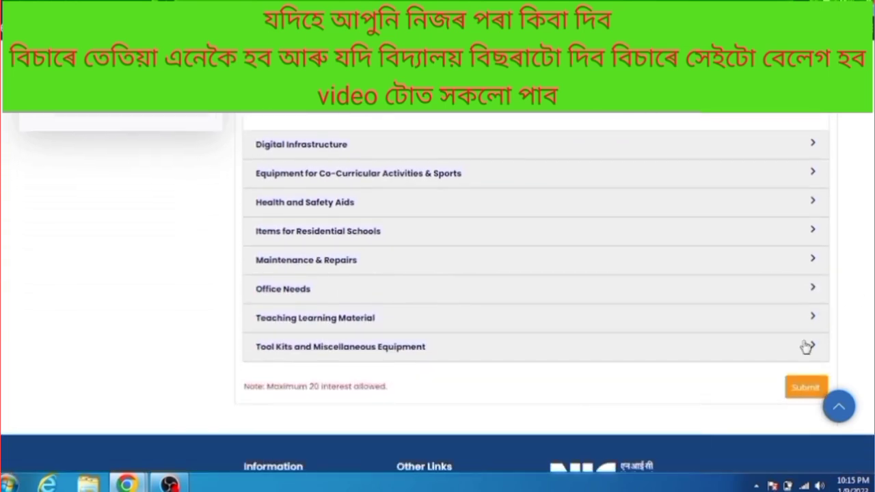
{"action": "scroll", "coordinate": [803, 274], "scroll_direction": "up", "scroll_amount": 5}
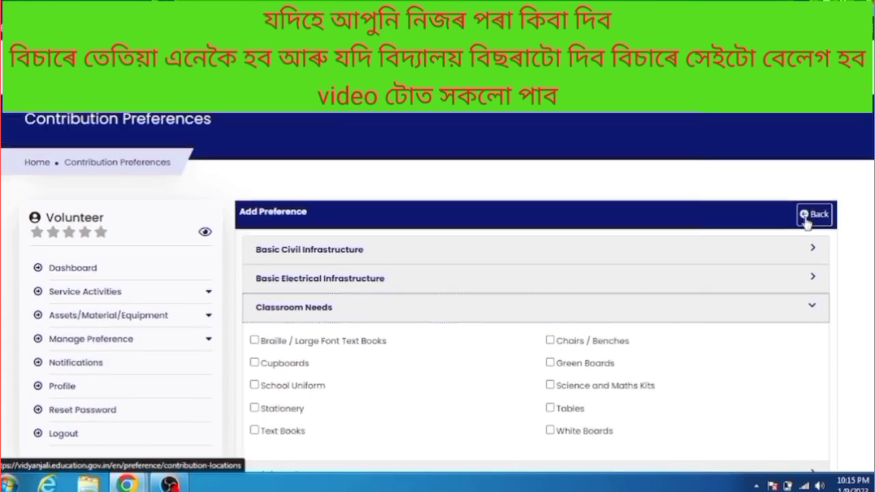
{"action": "left_click", "coordinate": [804, 216]}
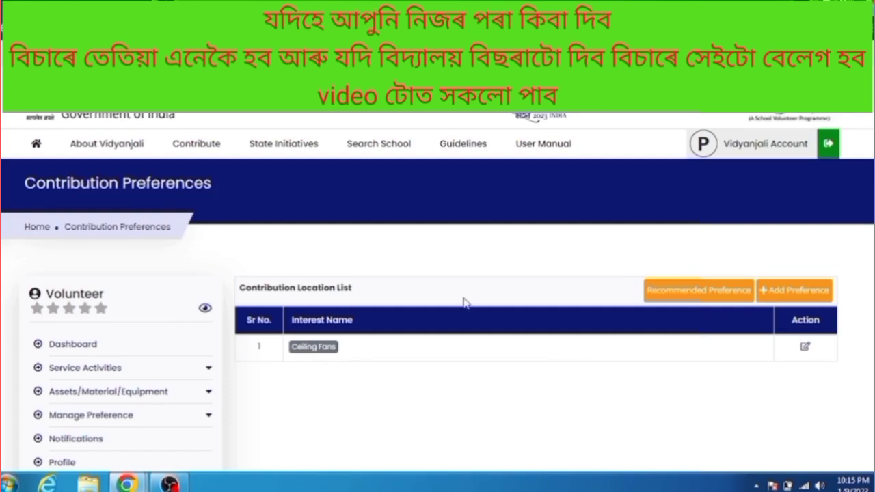
{"action": "scroll", "coordinate": [437, 290], "scroll_direction": "down", "scroll_amount": 1}
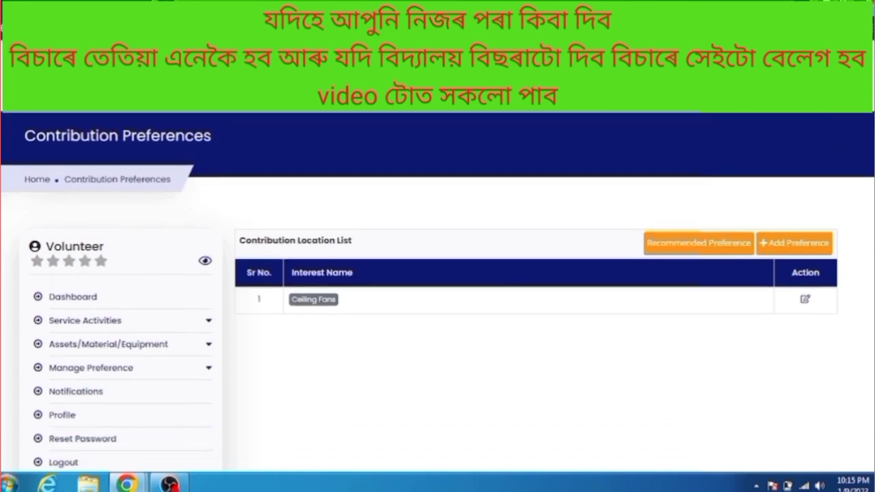
Open the volunteer's Recommended Assets/Material/Equipment list of Ceiling Fans requests and focus its search box
{"action": "scroll", "coordinate": [810, 220], "scroll_direction": "down", "scroll_amount": 1}
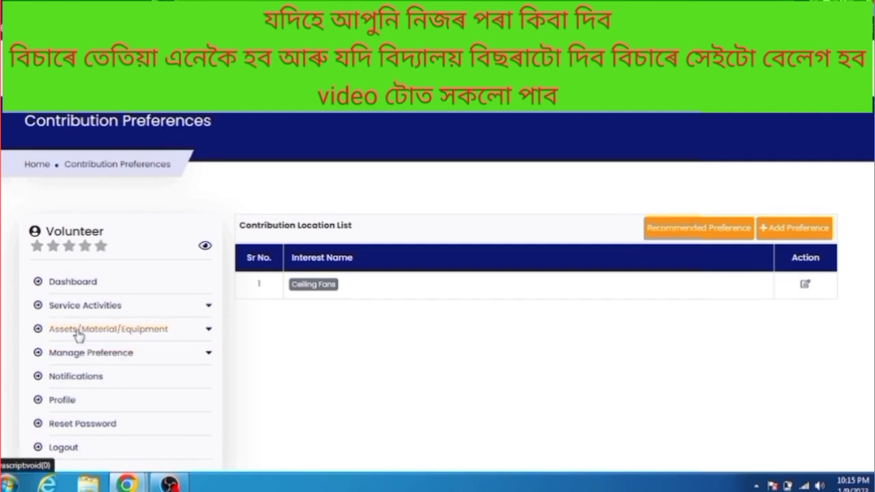
{"action": "left_click", "coordinate": [78, 333]}
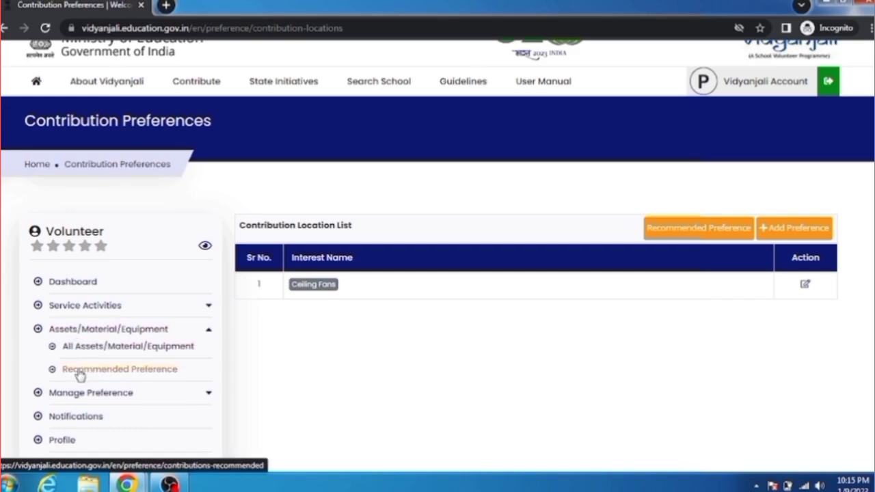
{"action": "left_click", "coordinate": [80, 373]}
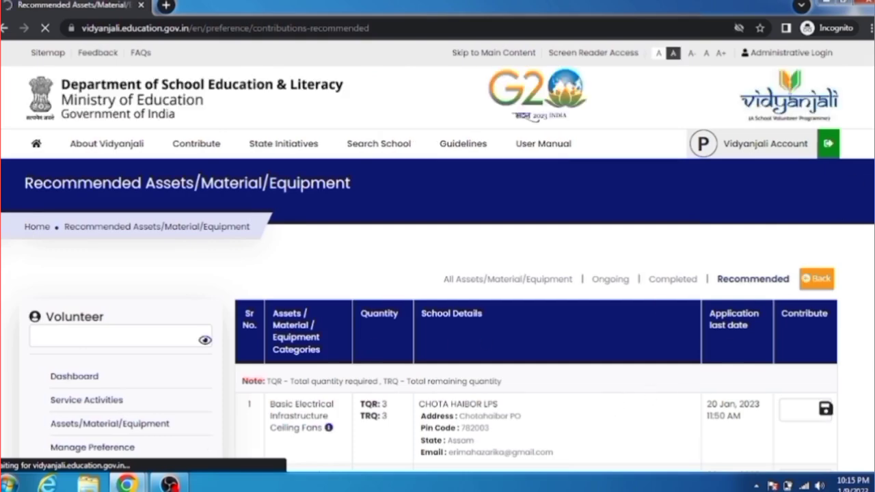
{"action": "scroll", "coordinate": [438, 273], "scroll_direction": "down", "scroll_amount": 10}
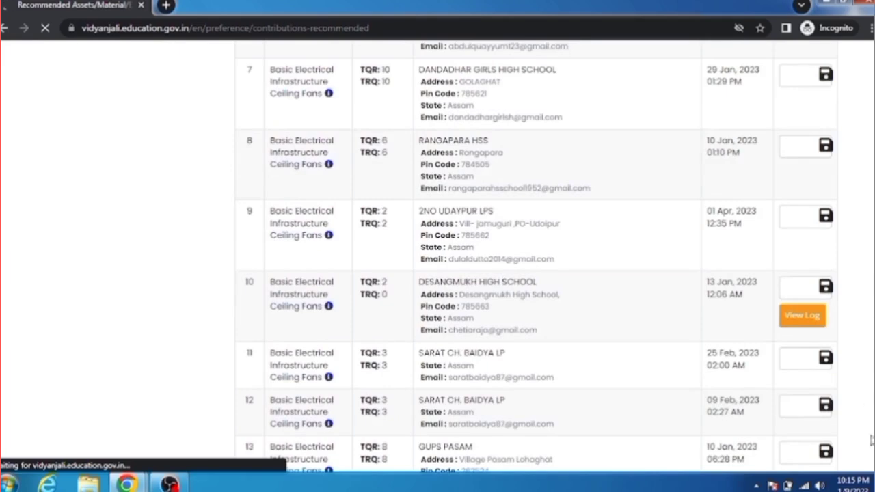
{"action": "scroll", "coordinate": [737, 329], "scroll_direction": "up", "scroll_amount": 10}
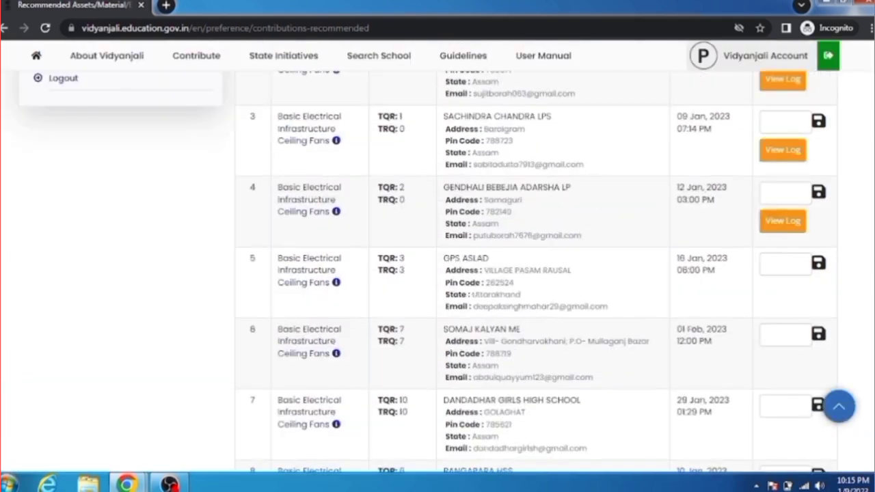
{"action": "left_click", "coordinate": [737, 328]}
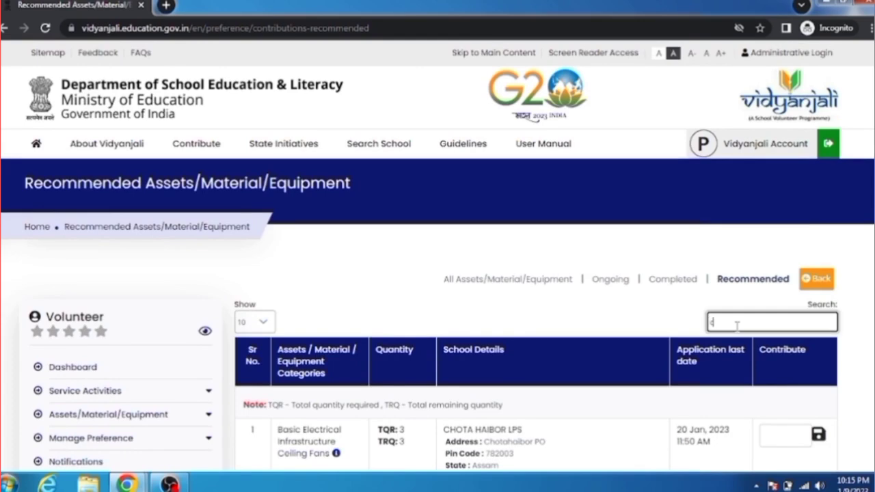
{"action": "type", "text": "chotaha"}
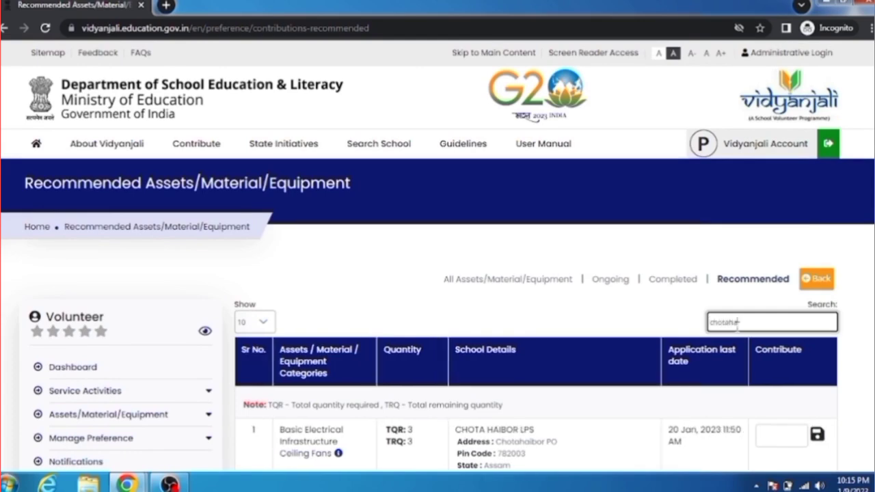
{"action": "type", "text": "ibor lp school"}
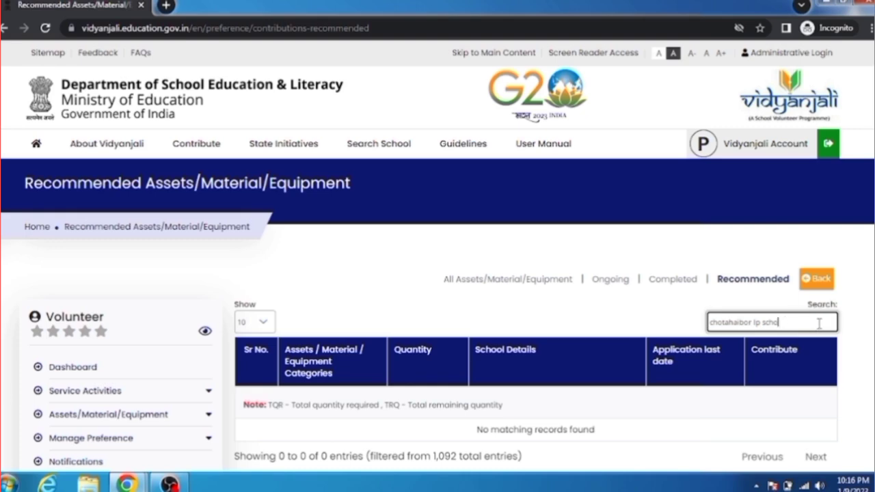
{"action": "key", "text": "BackSpace"}
{"action": "key", "text": "BackSpace"}
{"action": "key", "text": "BackSpace"}
{"action": "key", "text": "BackSpace"}
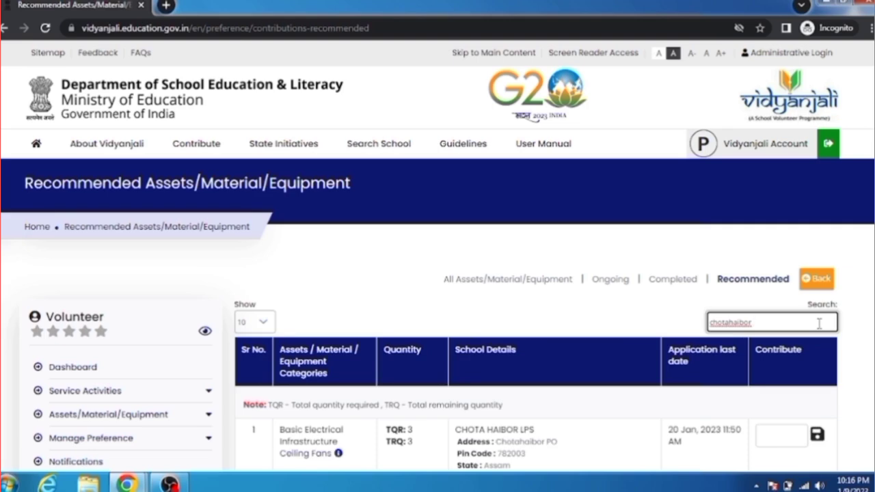
{"action": "key", "text": "BackSpace"}
{"action": "key", "text": "BackSpace"}
{"action": "key", "text": "BackSpace"}
{"action": "key", "text": "BackSpace"}
{"action": "key", "text": "BackSpace"}
{"action": "key", "text": "BackSpace"}
{"action": "key", "text": "BackSpace"}
{"action": "key", "text": "BackSpace"}
{"action": "key", "text": "BackSpace"}
{"action": "key", "text": "BackSpace"}
{"action": "key", "text": "BackSpace"}
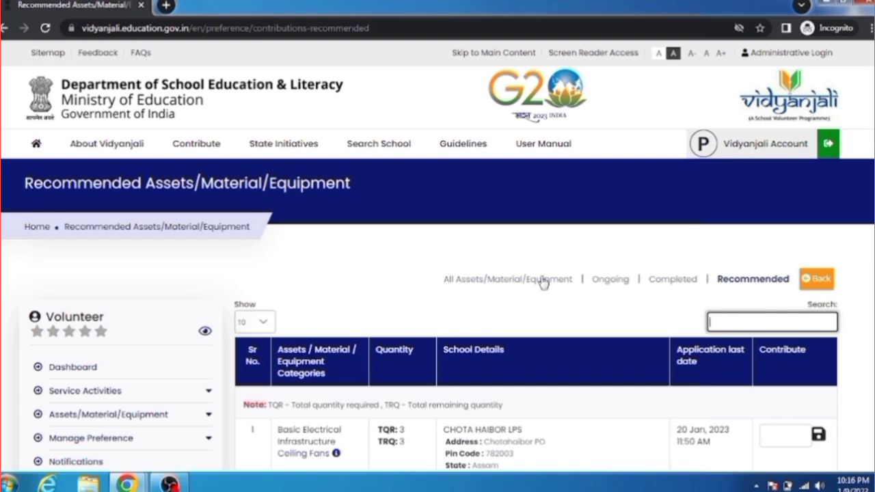
Pledge 3 ceiling fans to CHOTA HAIBOR LPS in row 1 and save the contribution
{"action": "scroll", "coordinate": [829, 243], "scroll_direction": "down", "scroll_amount": 2}
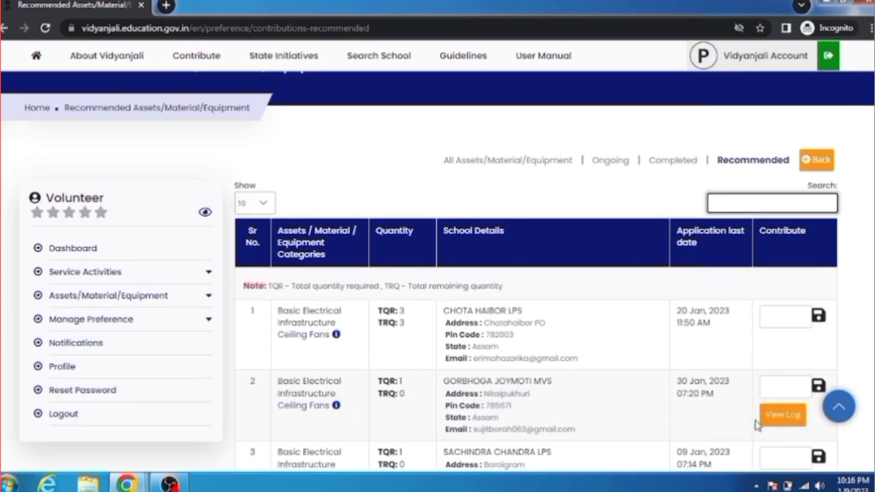
{"action": "scroll", "coordinate": [304, 349], "scroll_direction": "down", "scroll_amount": 1}
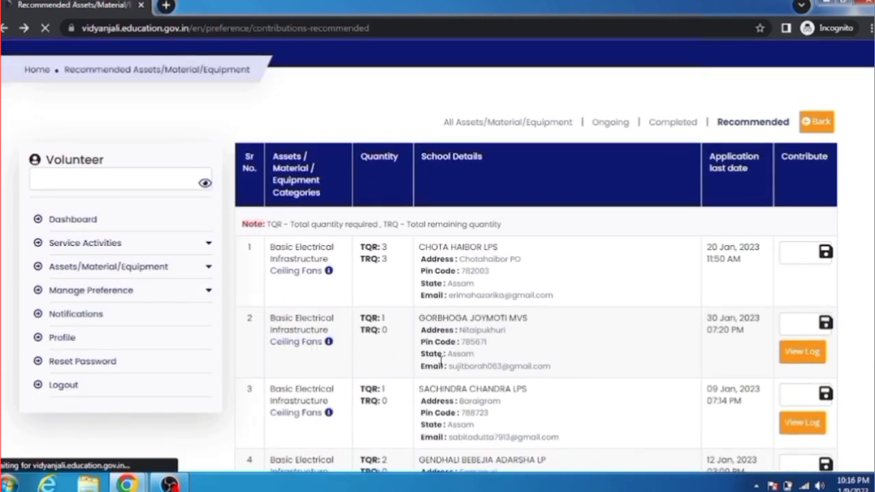
{"action": "scroll", "coordinate": [812, 363], "scroll_direction": "down", "scroll_amount": 3}
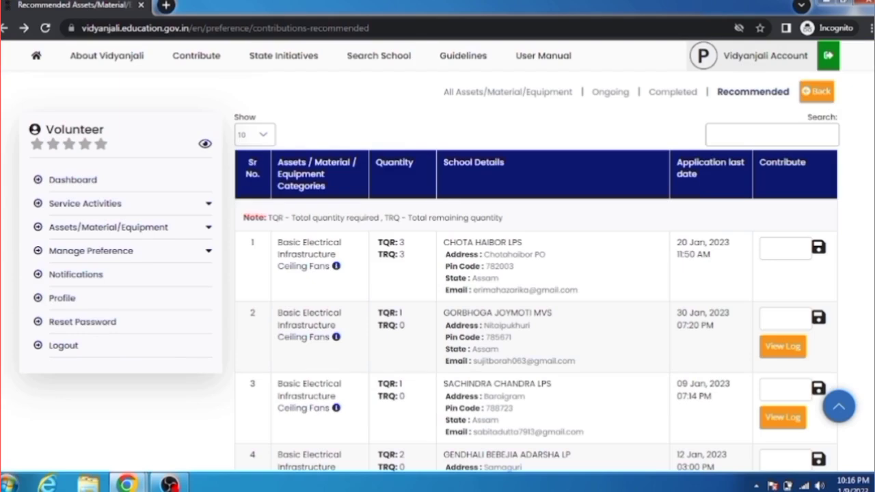
{"action": "scroll", "coordinate": [744, 359], "scroll_direction": "down", "scroll_amount": 3}
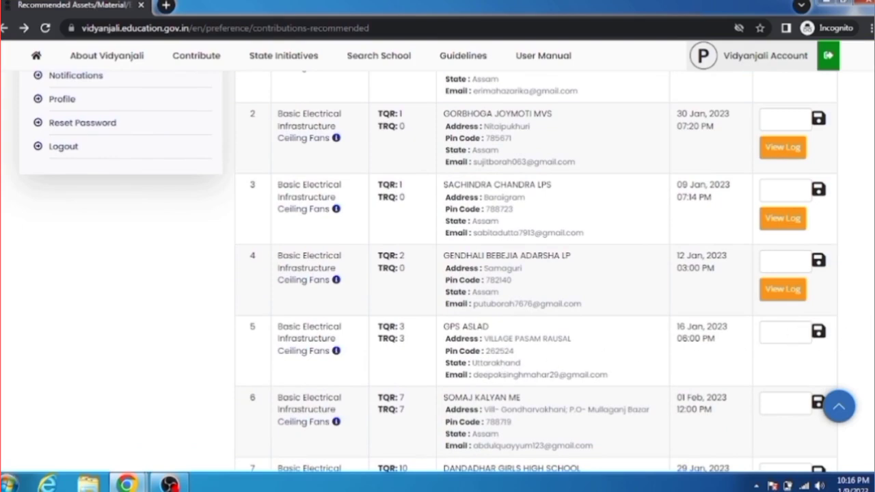
{"action": "scroll", "coordinate": [736, 221], "scroll_direction": "up", "scroll_amount": 2}
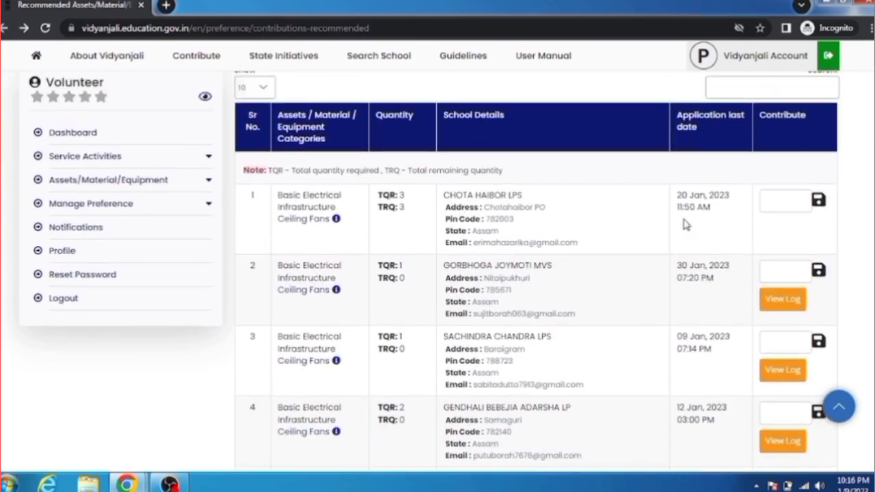
{"action": "left_click", "coordinate": [773, 199]}
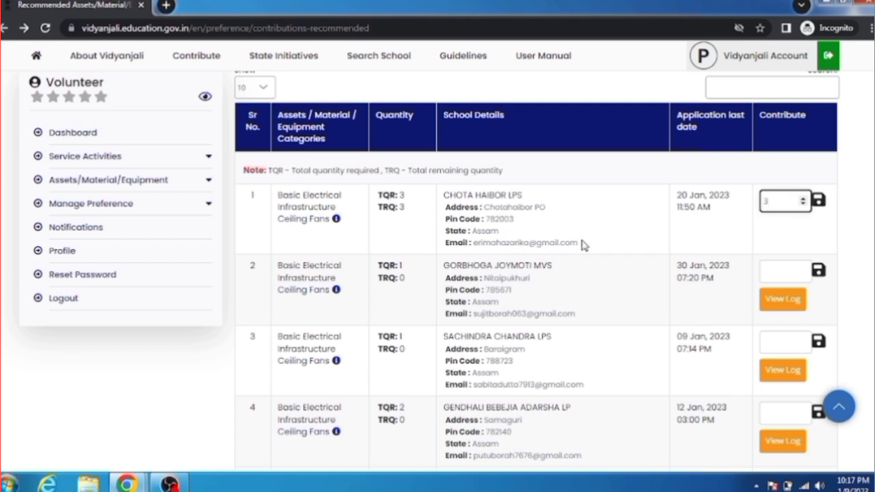
{"action": "left_click", "coordinate": [823, 205]}
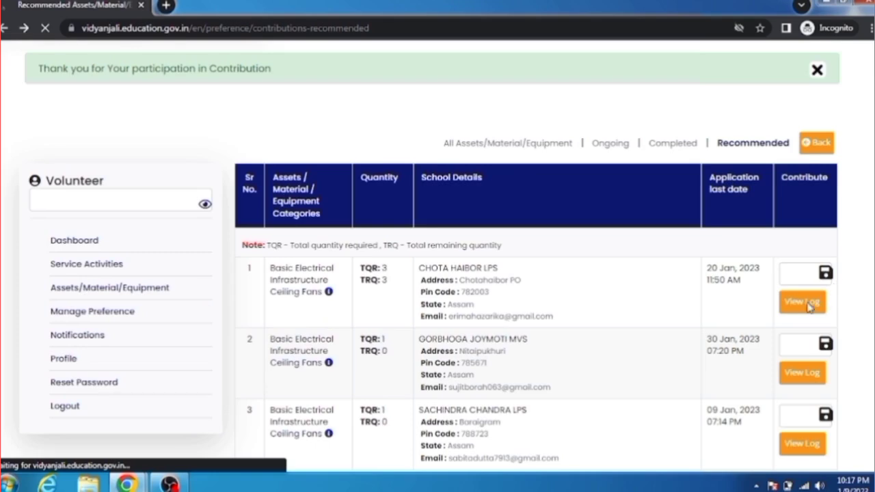
{"action": "scroll", "coordinate": [144, 205], "scroll_direction": "down", "scroll_amount": 5}
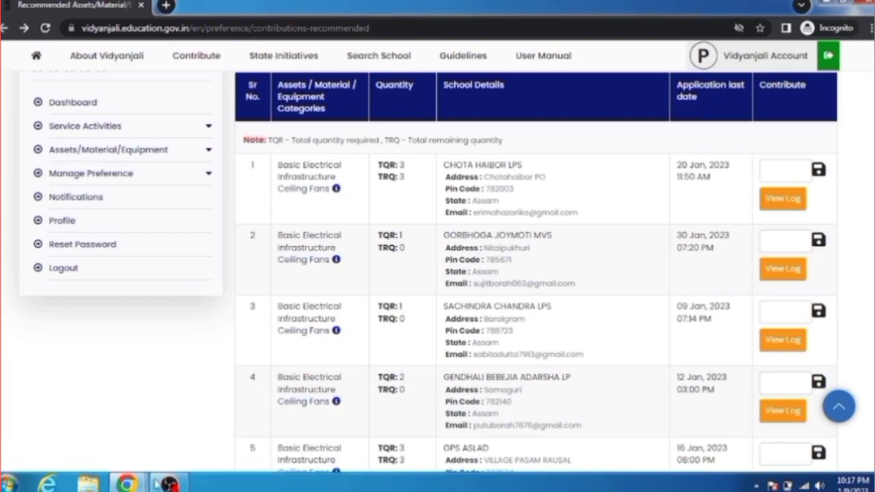
{"action": "mouse_move", "coordinate": [132, 484]}
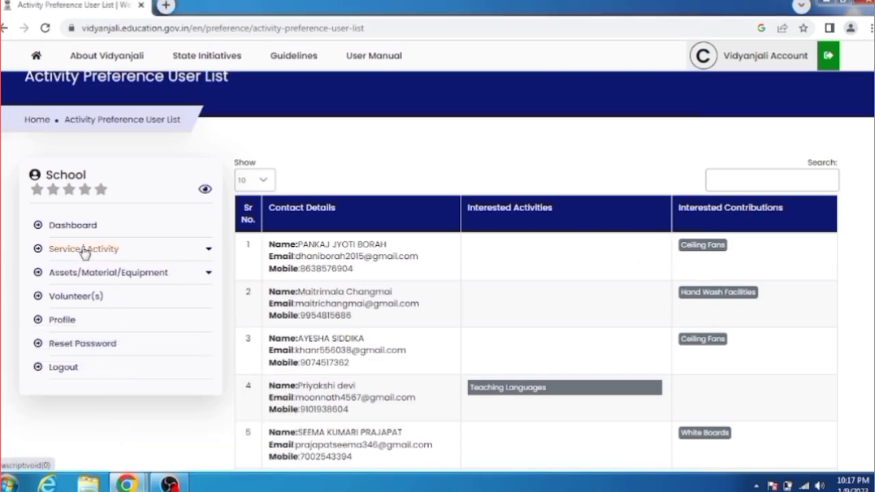
Open the school's Assets/Material/Equipment List showing the approved 3 Ceiling Fans request
{"action": "left_click", "coordinate": [87, 274]}
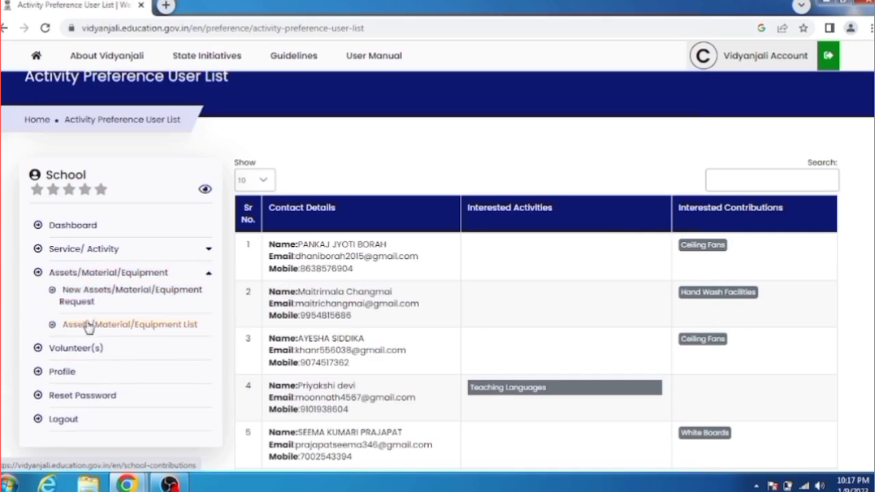
{"action": "left_click", "coordinate": [76, 350]}
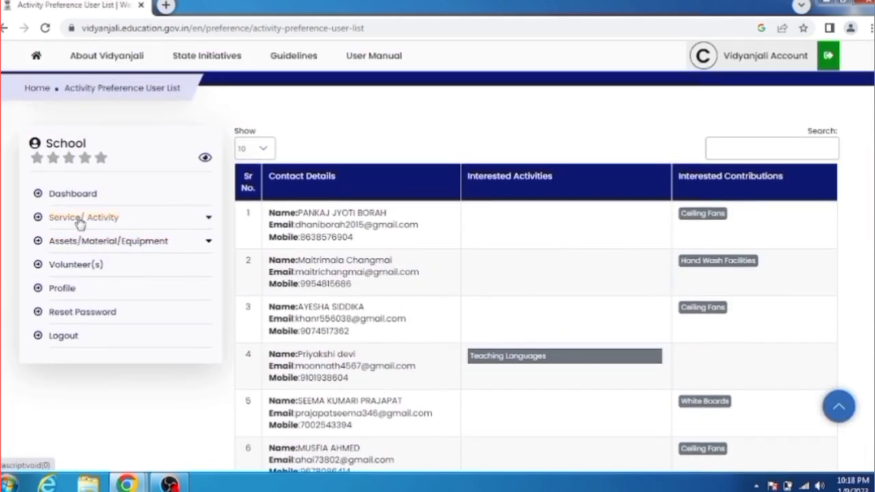
{"action": "left_click", "coordinate": [80, 218]}
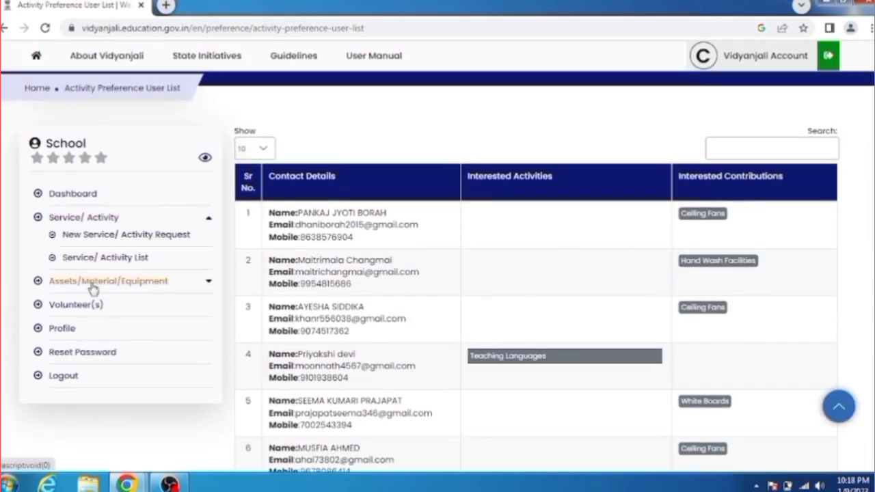
{"action": "left_click", "coordinate": [104, 277]}
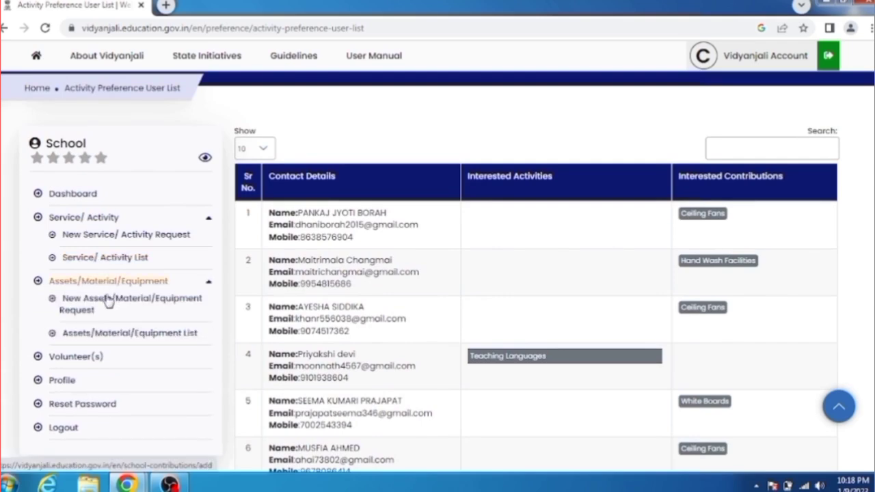
{"action": "left_click", "coordinate": [104, 337]}
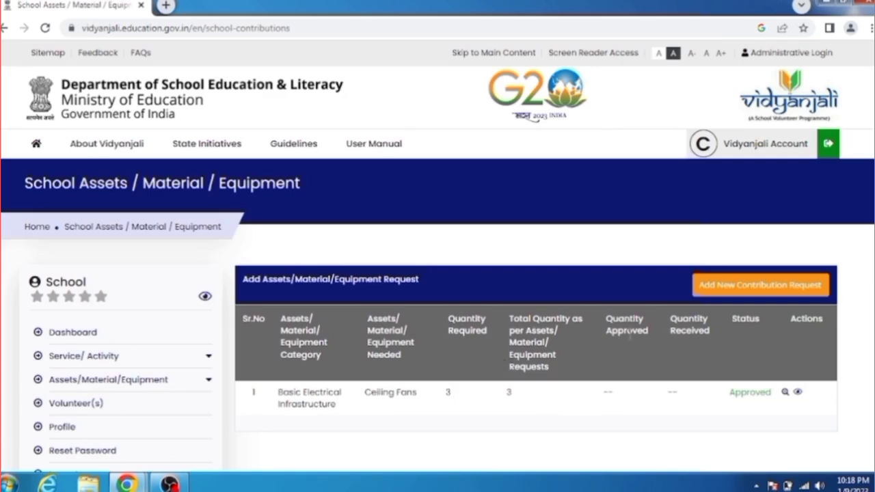
View the Ceiling Fans request and start inviting the volunteer who offered 3 fans
{"action": "left_click", "coordinate": [797, 393]}
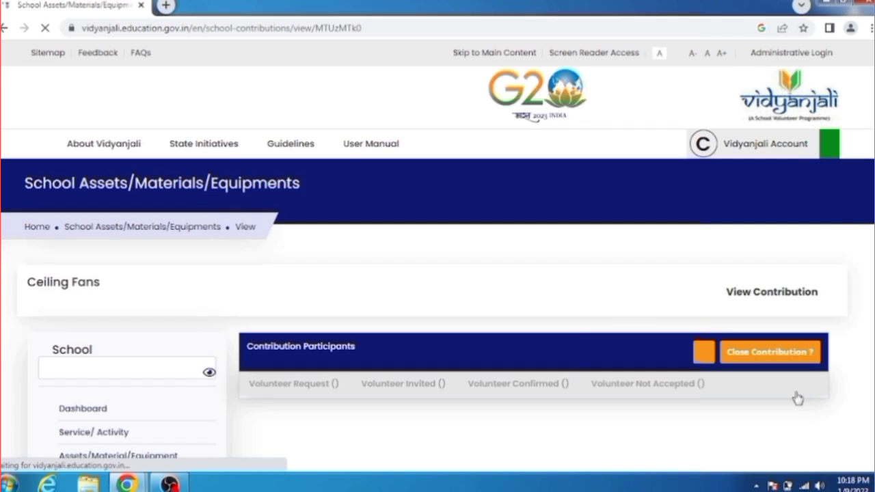
{"action": "scroll", "coordinate": [659, 296], "scroll_direction": "down", "scroll_amount": 2}
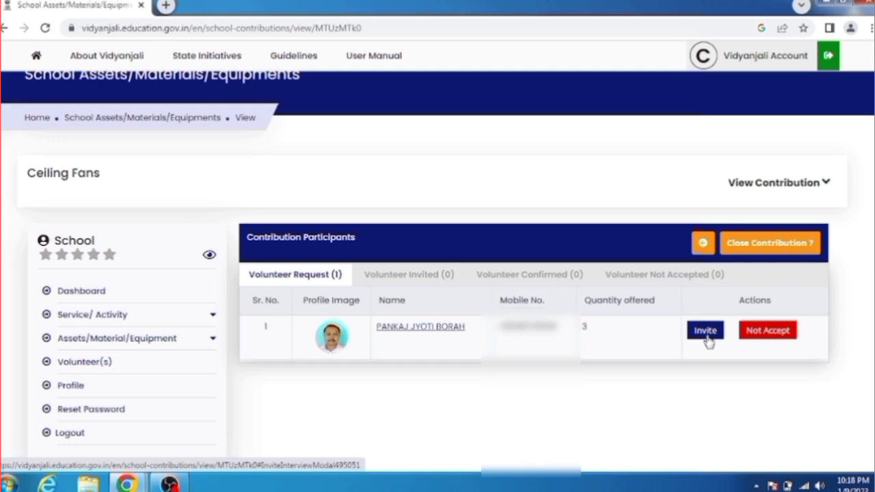
{"action": "left_click", "coordinate": [705, 332]}
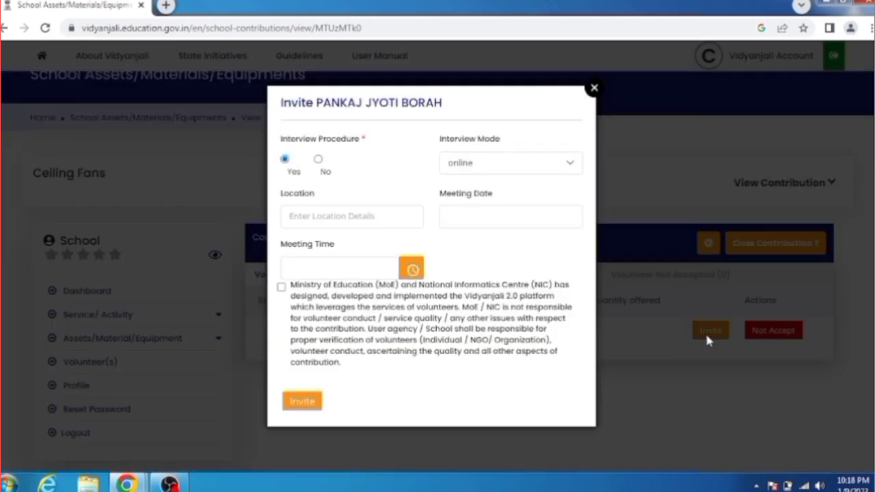
Invite the volunteer with Interview Procedure set to No and the disclaimer accepted
{"action": "left_click", "coordinate": [318, 161]}
{"action": "left_click", "coordinate": [487, 164]}
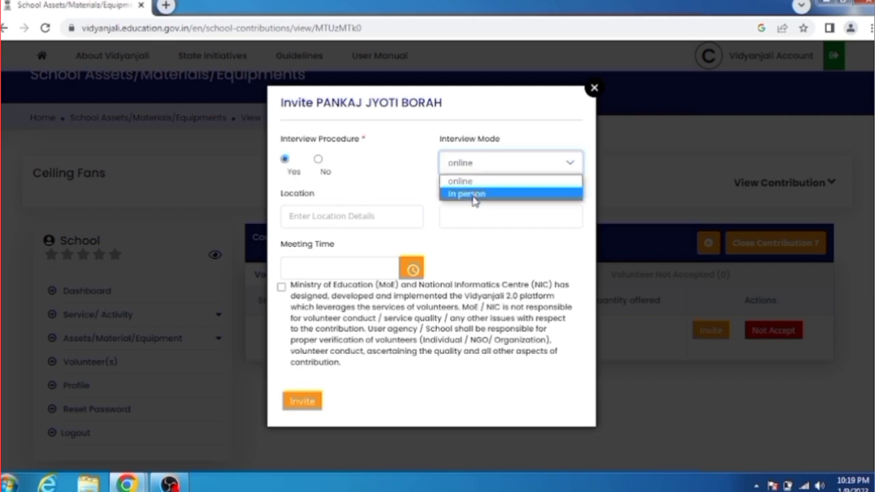
{"action": "left_click", "coordinate": [395, 183]}
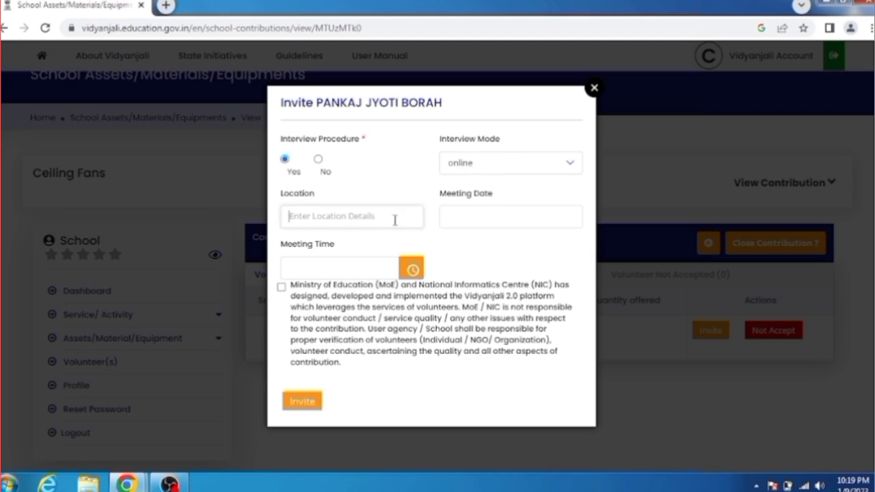
{"action": "left_click", "coordinate": [471, 217]}
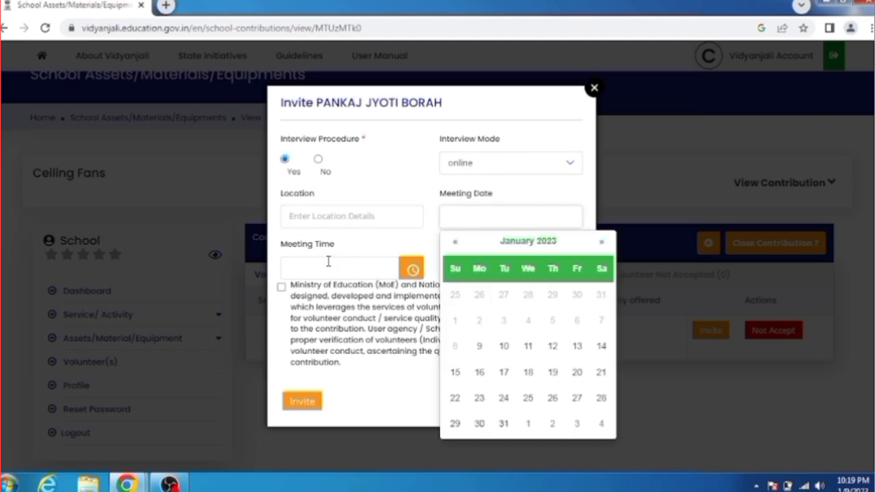
{"action": "left_click", "coordinate": [373, 245]}
{"action": "left_click", "coordinate": [318, 159]}
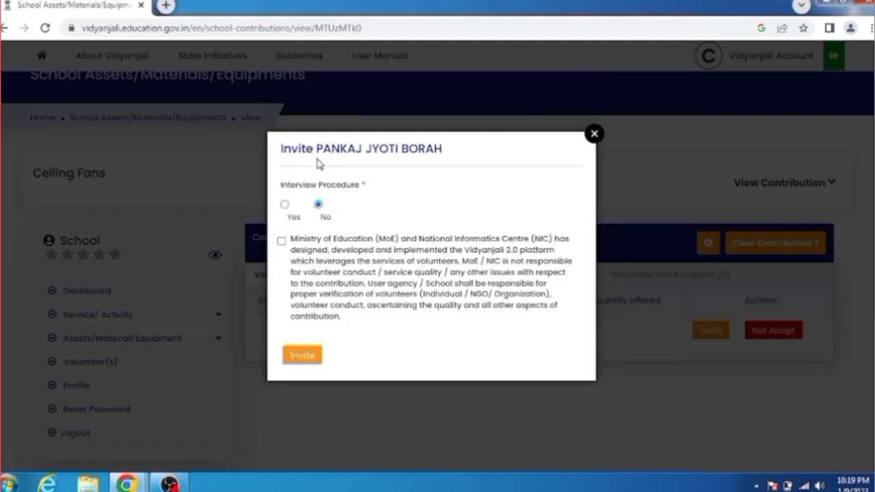
{"action": "left_click", "coordinate": [281, 241]}
{"action": "left_click", "coordinate": [302, 356]}
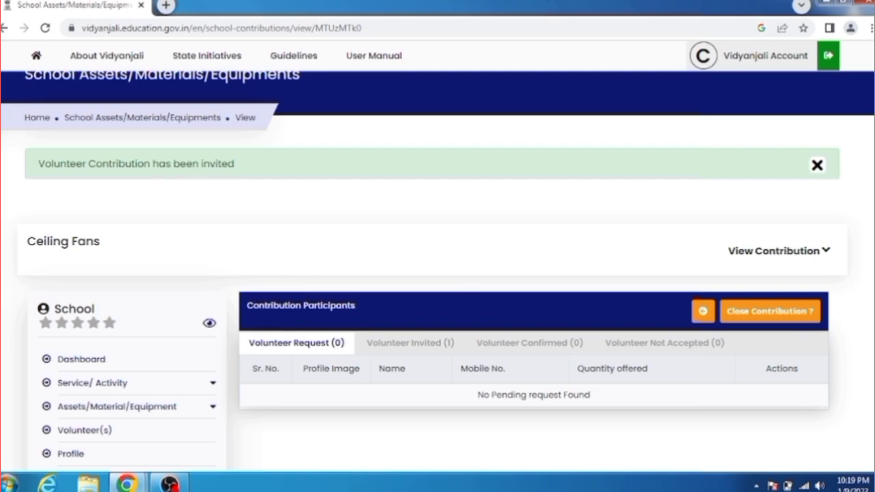
{"action": "scroll", "coordinate": [438, 273], "scroll_direction": "down", "scroll_amount": 2}
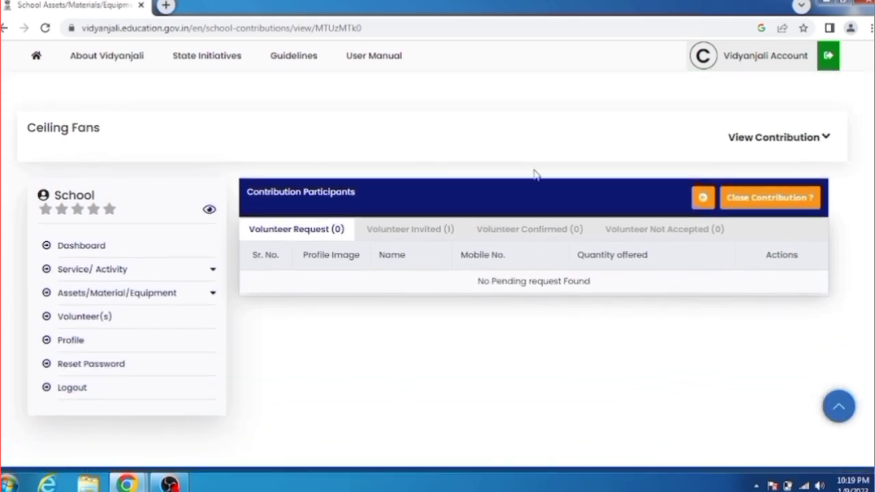
{"action": "mouse_move", "coordinate": [128, 486]}
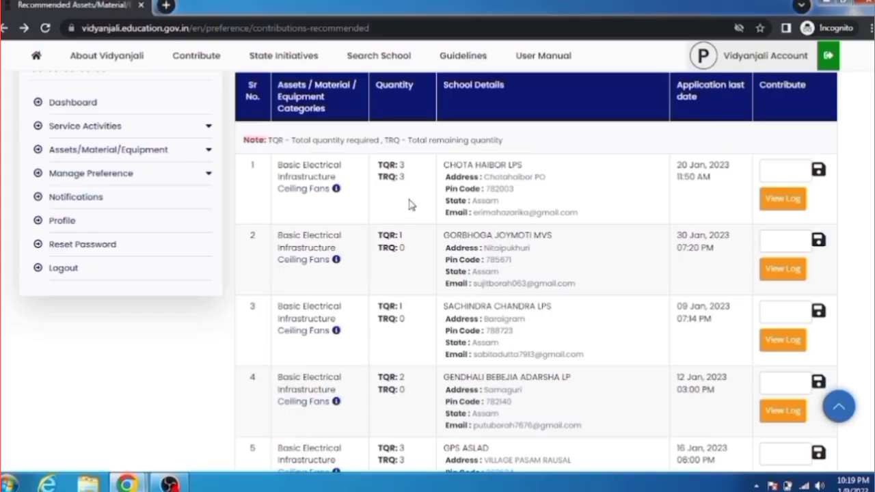
From the volunteer's Dashboard, open Notifications showing the Ceiling Fans meeting invite
{"action": "scroll", "coordinate": [111, 170], "scroll_direction": "up", "scroll_amount": 2}
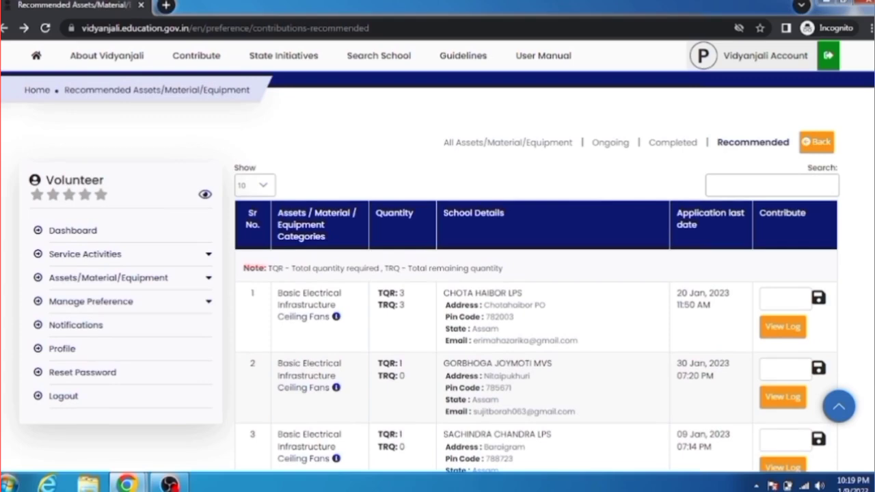
{"action": "left_click", "coordinate": [73, 231]}
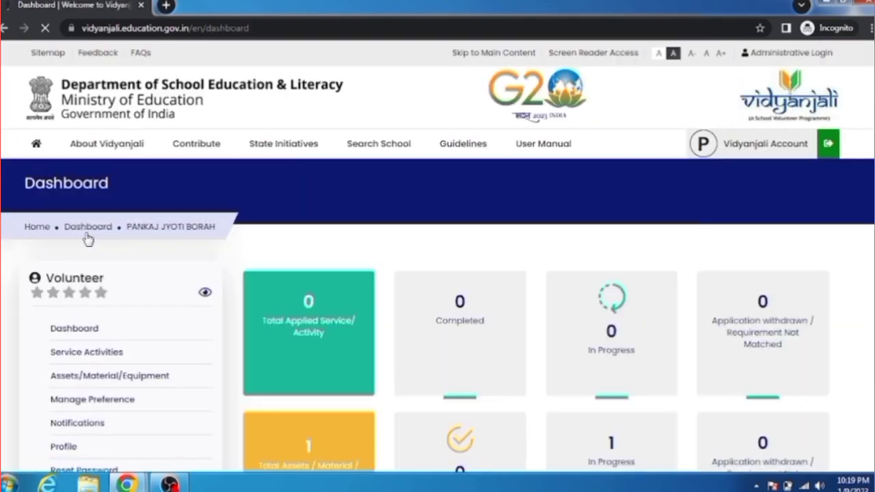
{"action": "scroll", "coordinate": [428, 346], "scroll_direction": "down", "scroll_amount": 2}
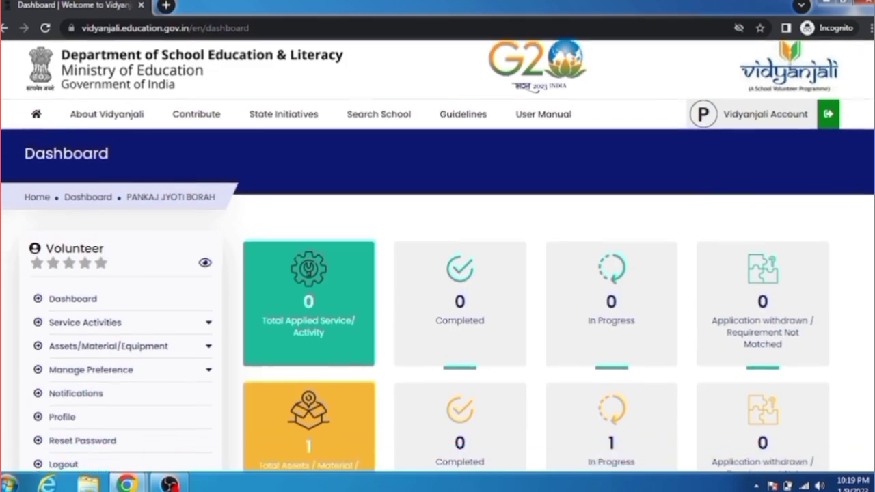
{"action": "scroll", "coordinate": [795, 313], "scroll_direction": "down", "scroll_amount": 2}
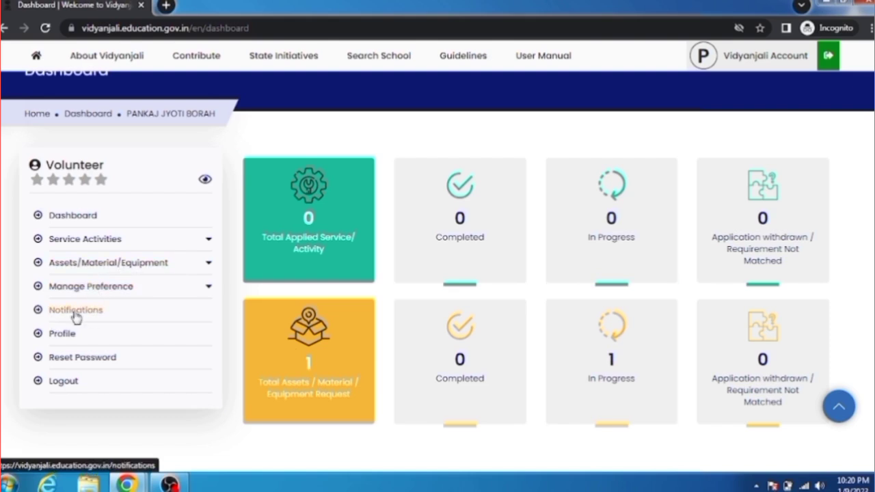
{"action": "left_click", "coordinate": [107, 293]}
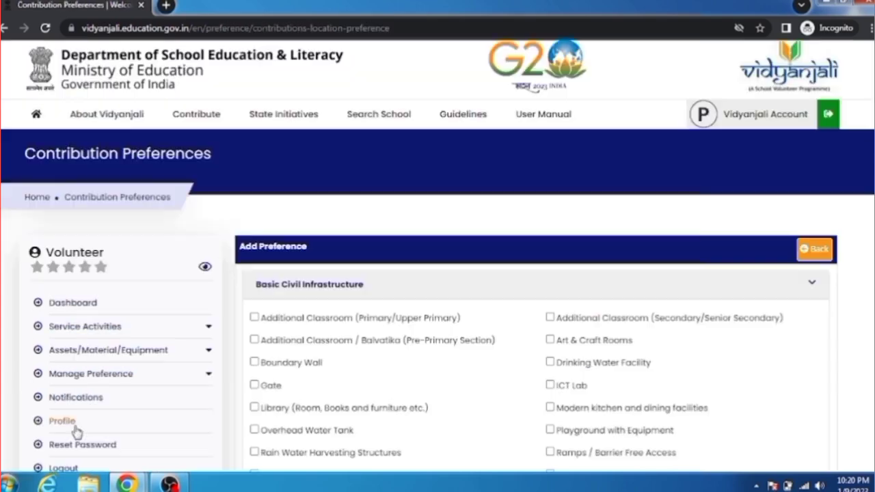
{"action": "left_click", "coordinate": [76, 398]}
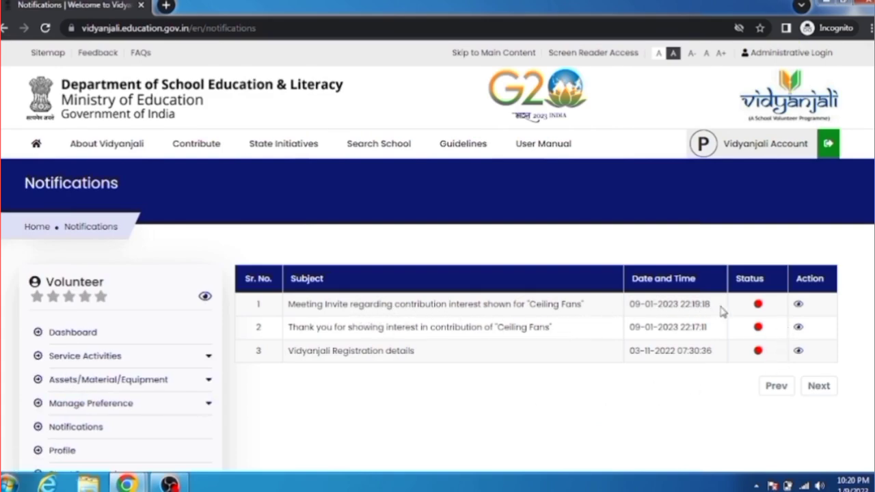
Read the Ceiling Fans meeting invite, Ceiling Fans thank-you and Registration details notifications in turn
{"action": "left_click", "coordinate": [799, 307]}
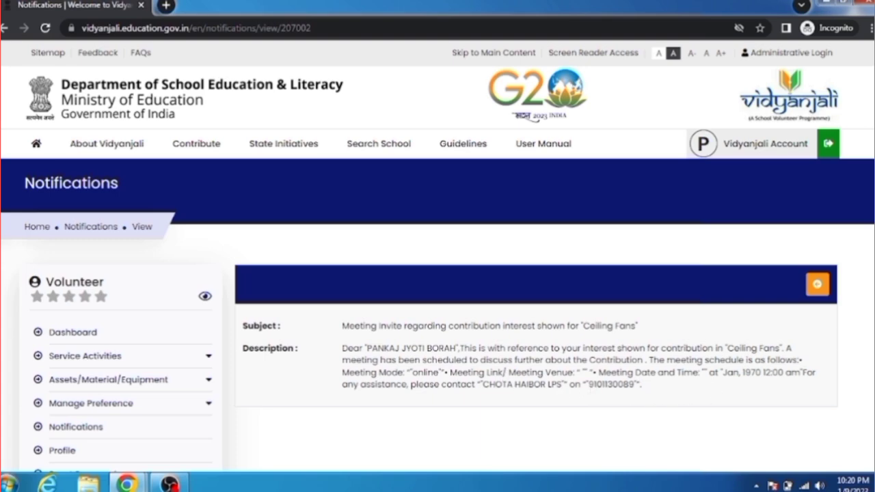
{"action": "scroll", "coordinate": [438, 255], "scroll_direction": "down", "scroll_amount": 1}
{"action": "left_click", "coordinate": [818, 228]}
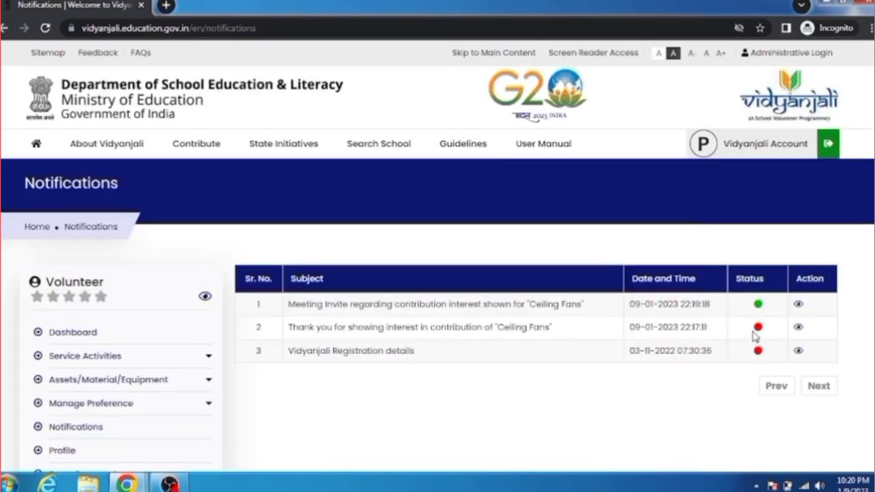
{"action": "left_click", "coordinate": [797, 328]}
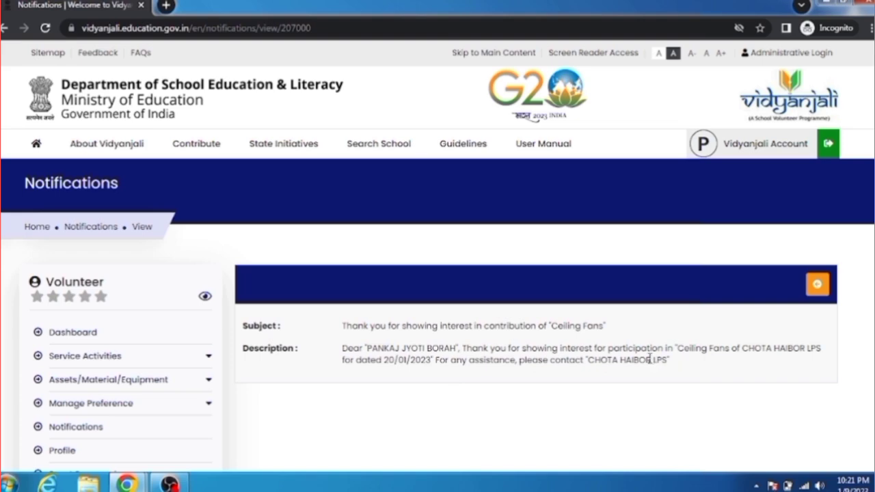
{"action": "left_click", "coordinate": [815, 292]}
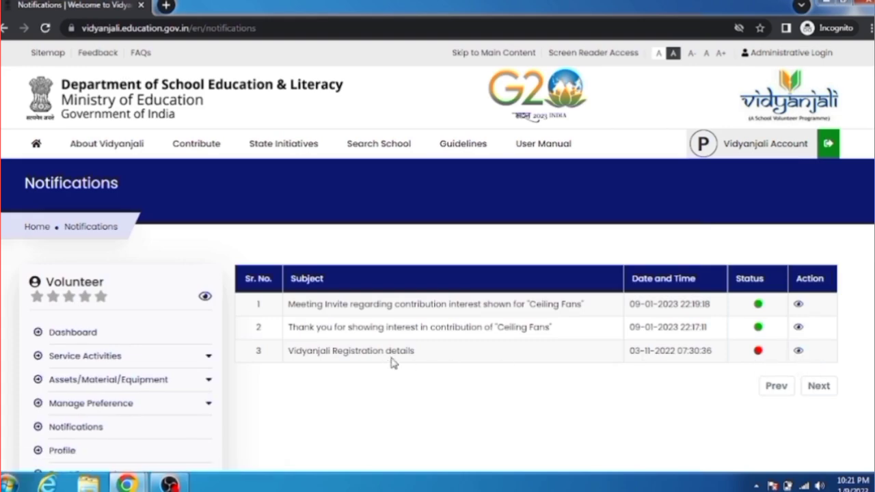
{"action": "left_click", "coordinate": [798, 352]}
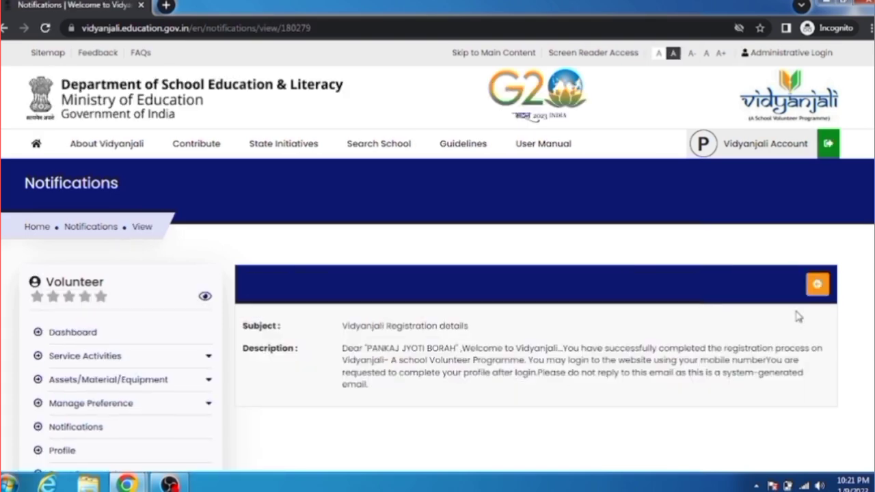
{"action": "left_click", "coordinate": [817, 285]}
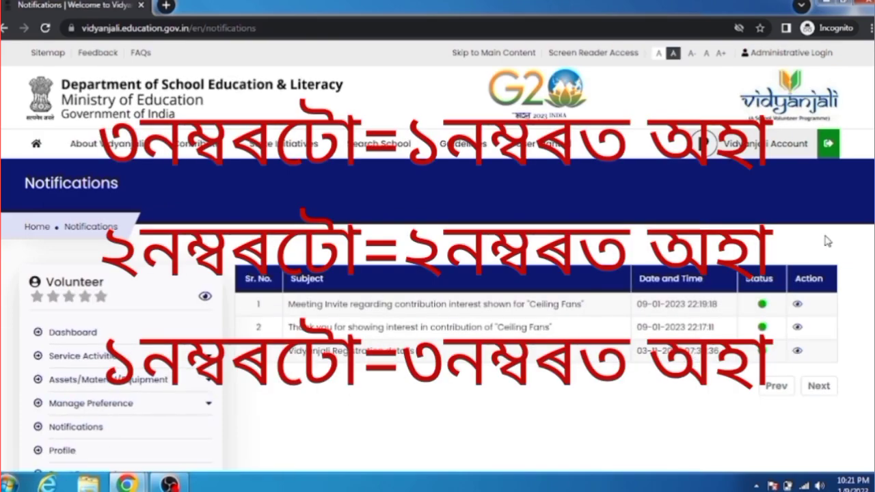
{"action": "scroll", "coordinate": [299, 326], "scroll_direction": "down", "scroll_amount": 2}
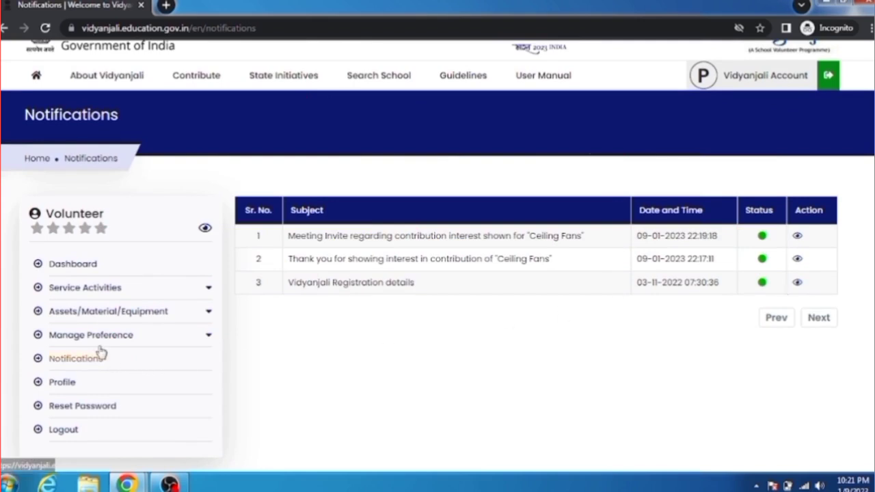
{"action": "mouse_move", "coordinate": [127, 482]}
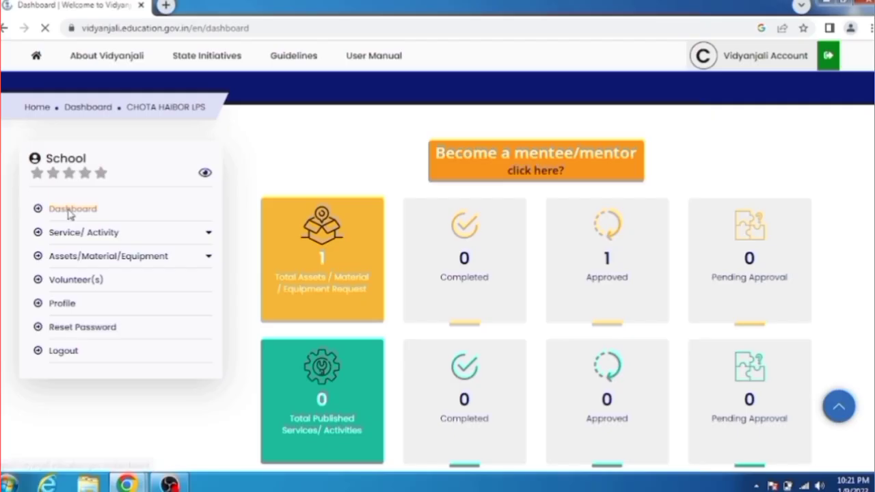
As the school, open the Ceiling Fans request details from the Assets/Material/Equipment List
{"action": "left_click", "coordinate": [68, 212]}
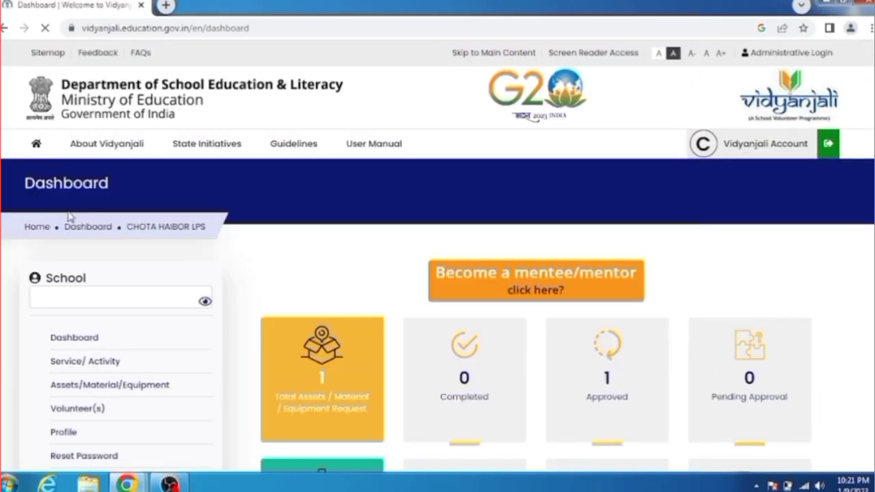
{"action": "scroll", "coordinate": [438, 257], "scroll_direction": "down", "scroll_amount": 1}
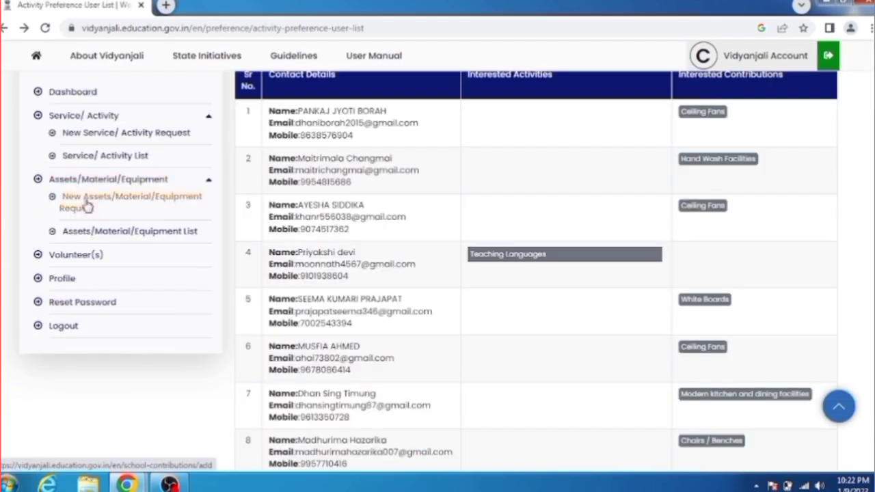
{"action": "left_click", "coordinate": [86, 233]}
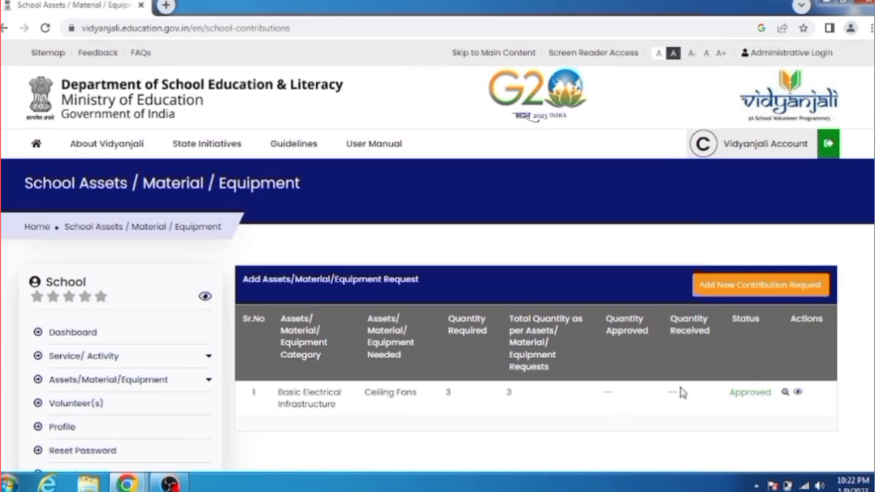
{"action": "left_click", "coordinate": [797, 393]}
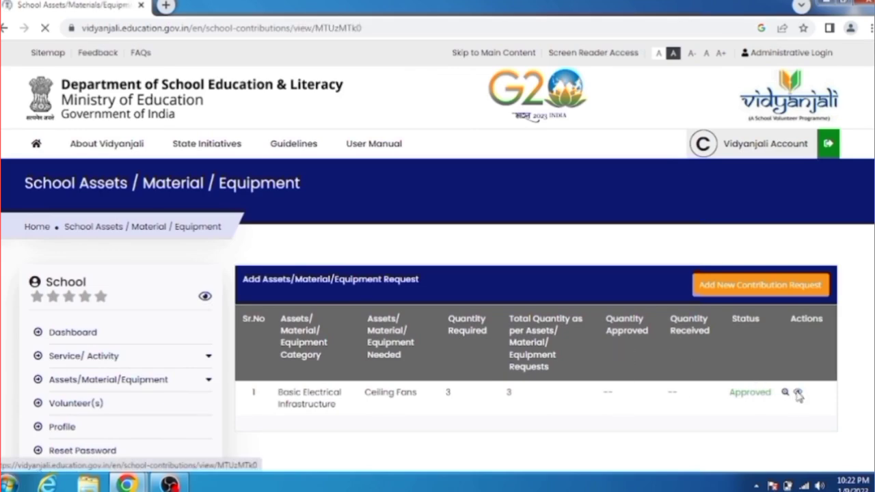
{"action": "scroll", "coordinate": [438, 274], "scroll_direction": "down", "scroll_amount": 2}
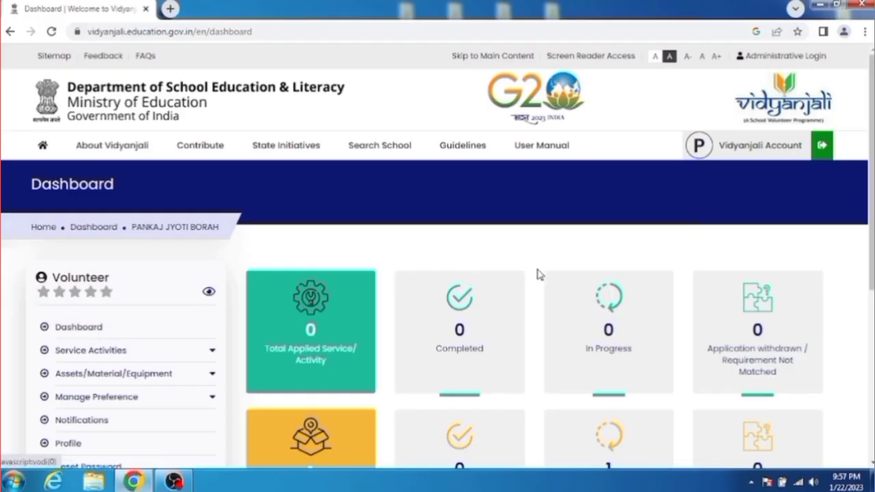
Read the 'Volunteer Contribution Status by school' notification in the volunteer's Notifications
{"action": "scroll", "coordinate": [633, 264], "scroll_direction": "down", "scroll_amount": 1}
{"action": "scroll", "coordinate": [438, 274], "scroll_direction": "down", "scroll_amount": 2}
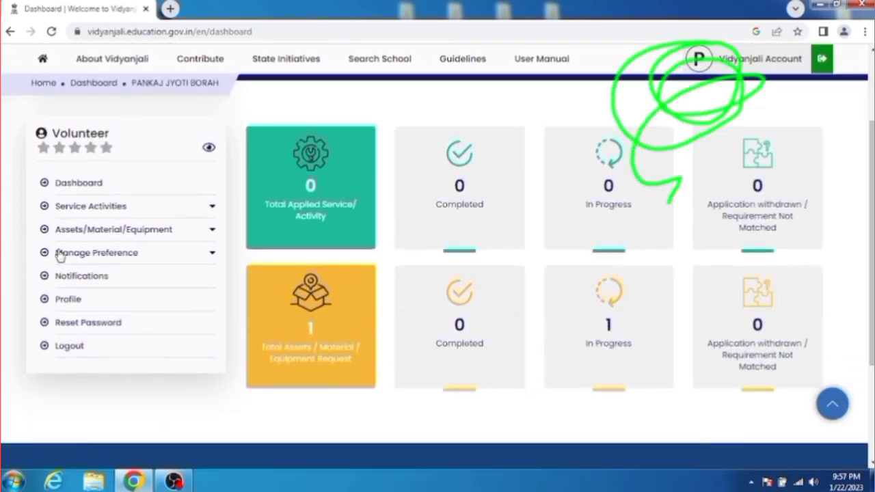
{"action": "left_click", "coordinate": [67, 279]}
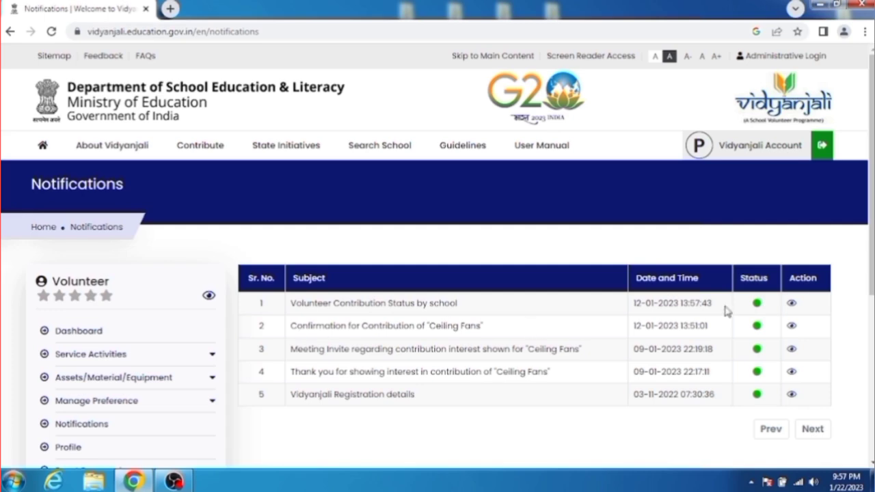
{"action": "left_click", "coordinate": [791, 305]}
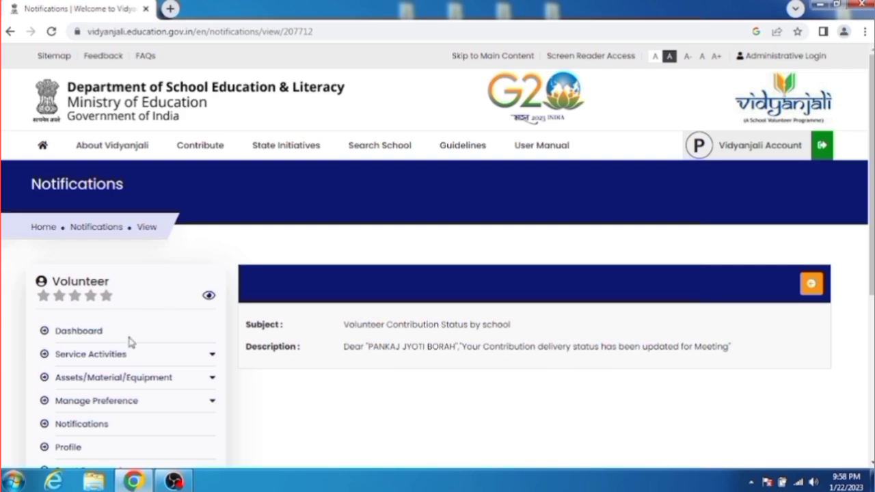
{"action": "left_click", "coordinate": [82, 426]}
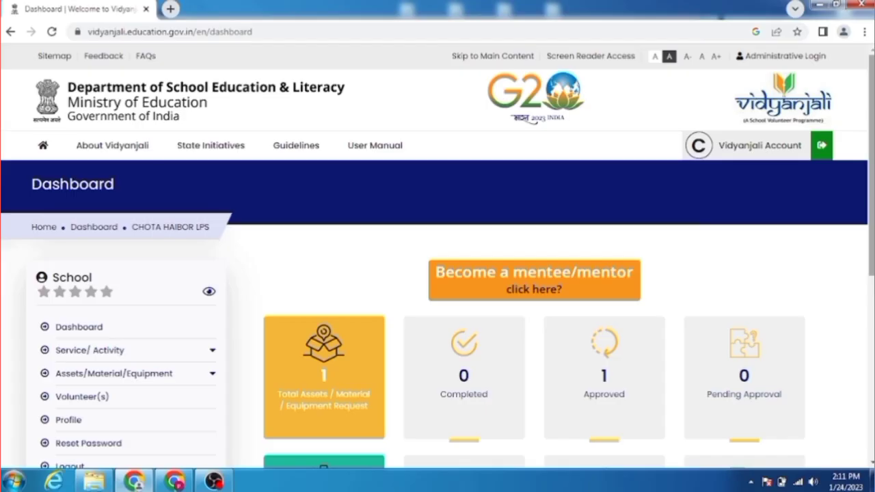
{"action": "scroll", "coordinate": [438, 256], "scroll_direction": "down", "scroll_amount": 1}
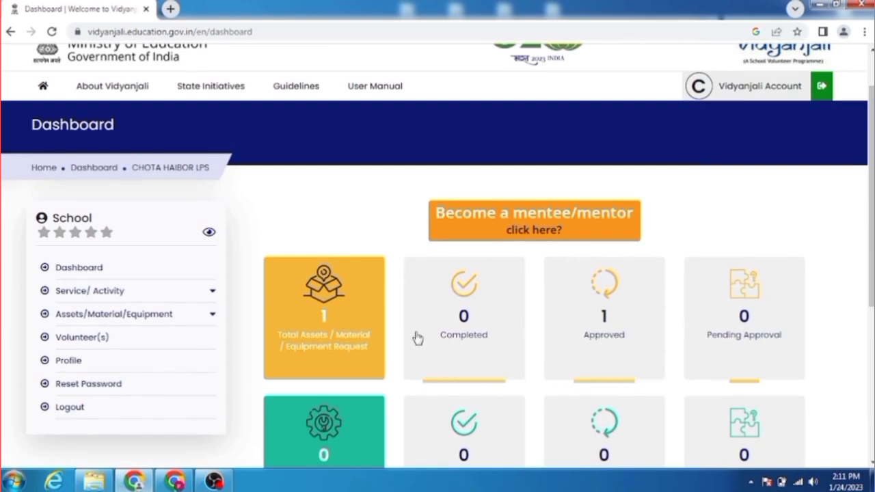
From the school's Approved requests, view the Ceiling Fans request and its interested volunteers
{"action": "left_click", "coordinate": [602, 319]}
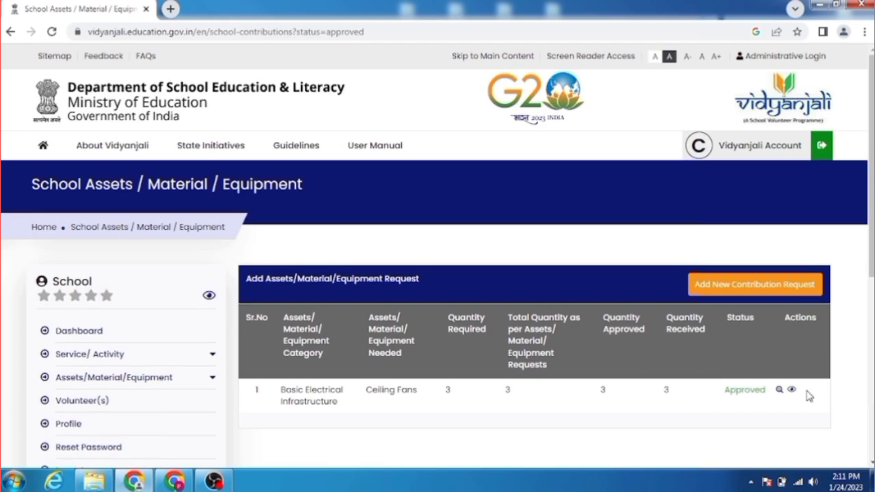
{"action": "left_click", "coordinate": [791, 390]}
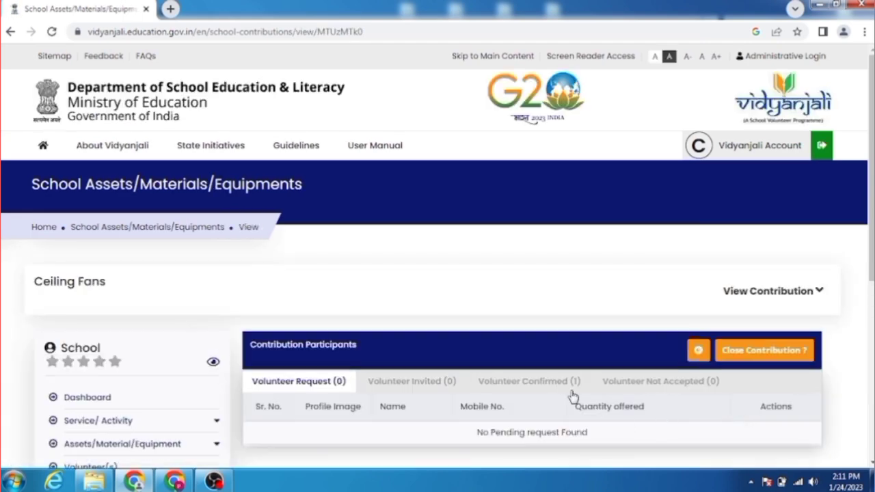
{"action": "scroll", "coordinate": [705, 342], "scroll_direction": "down", "scroll_amount": 3}
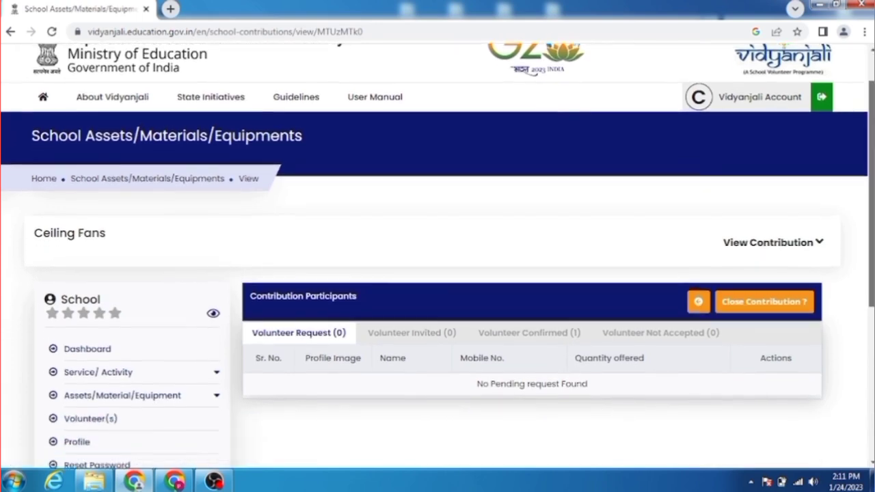
{"action": "left_click", "coordinate": [94, 352]}
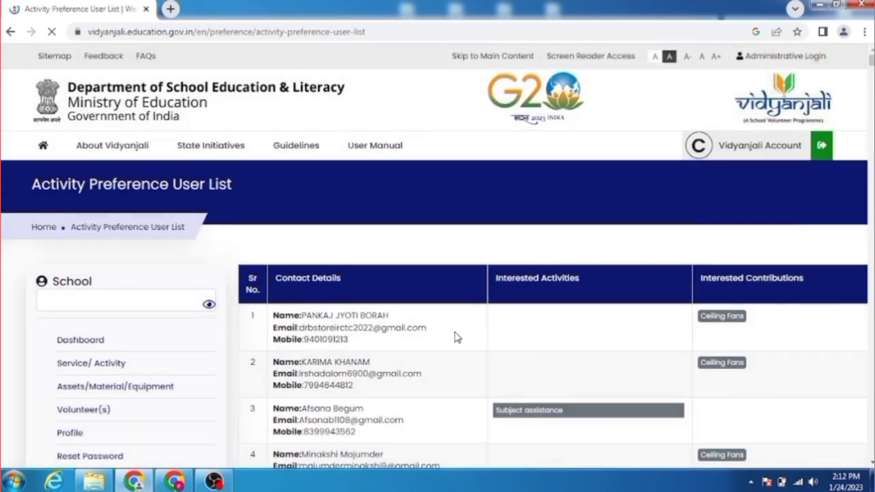
{"action": "scroll", "coordinate": [152, 335], "scroll_direction": "down", "scroll_amount": 3}
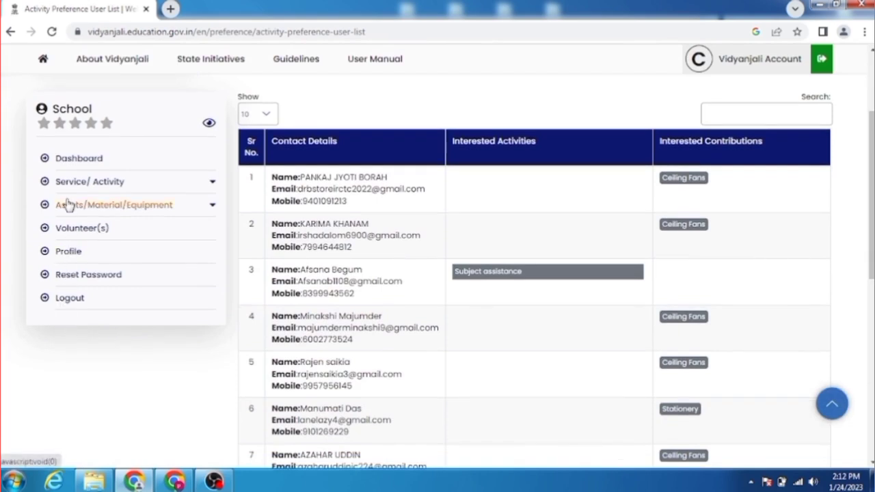
Recheck the Ceiling Fans details in the Assets list, then show the dashboard's Approved requests
{"action": "left_click", "coordinate": [69, 205]}
{"action": "left_click", "coordinate": [81, 256]}
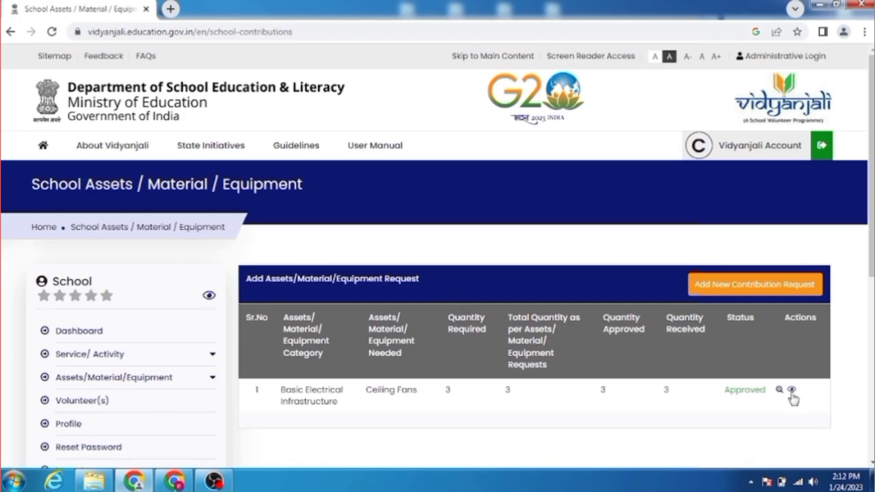
{"action": "left_click", "coordinate": [792, 392]}
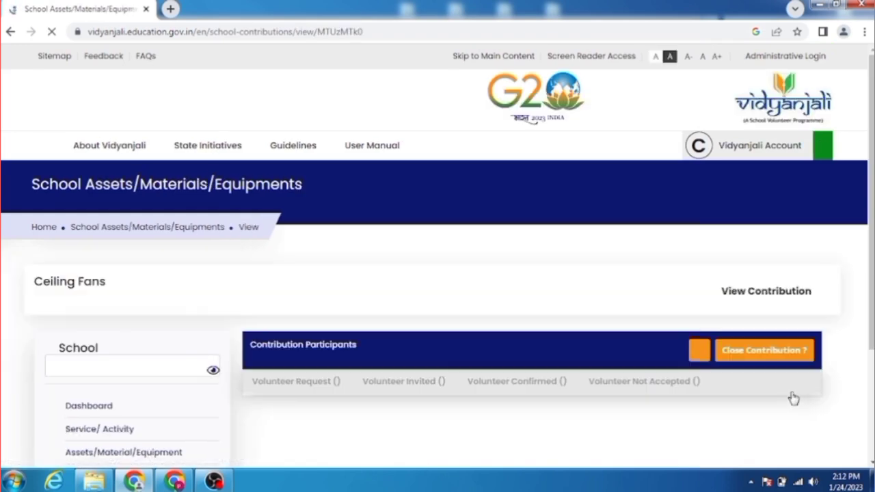
{"action": "left_click", "coordinate": [103, 402]}
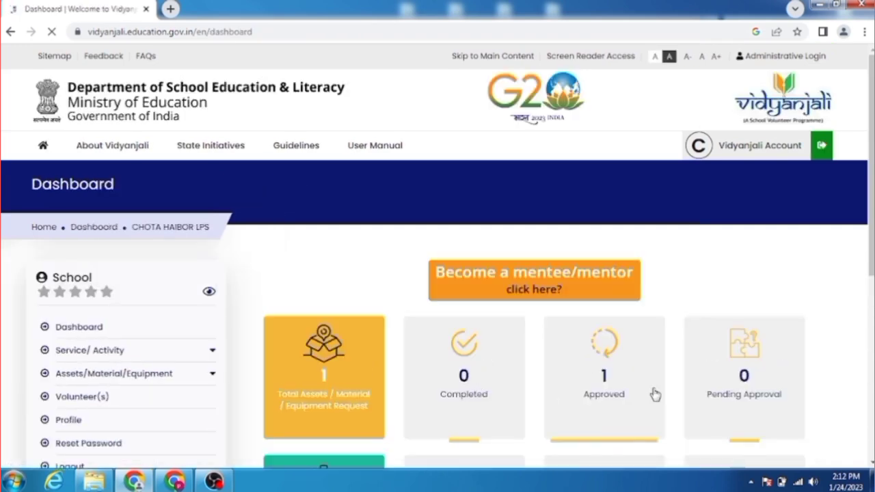
{"action": "left_click", "coordinate": [620, 367]}
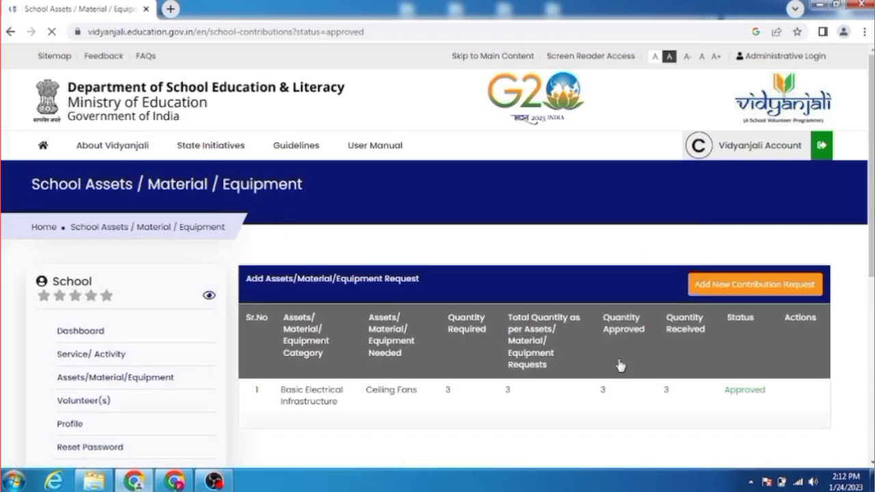